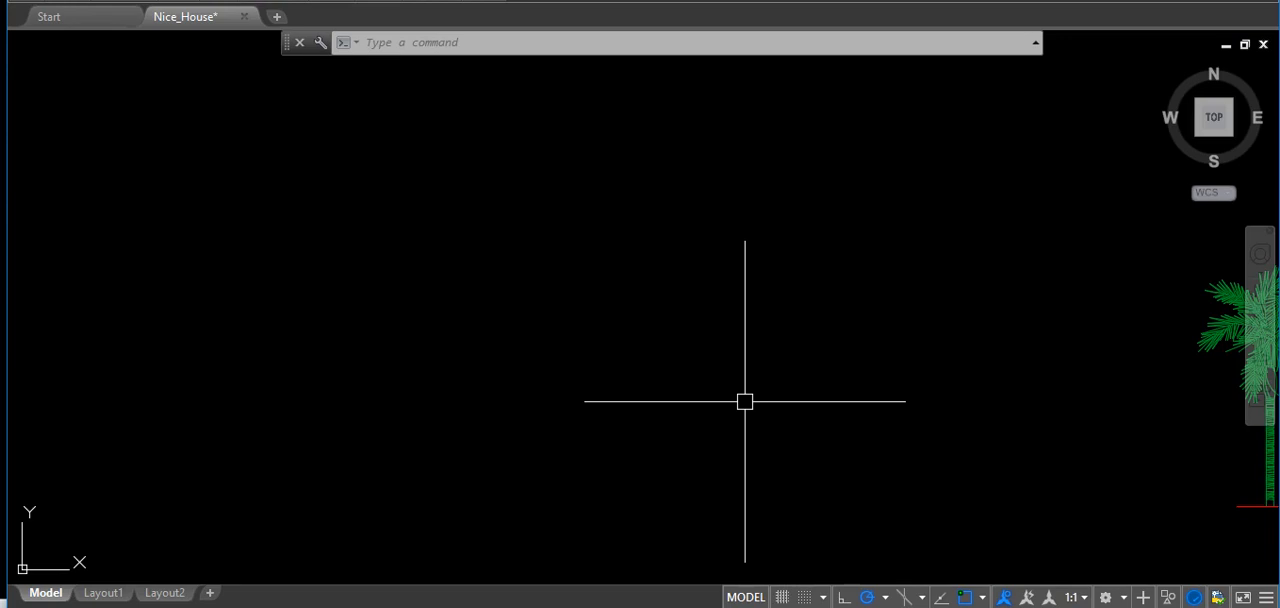
Select three slanted hexagon edges one by one near the honeycomb pattern's lower-right corner, and clear the selection.
mouse_move(745, 401)
middle_down()
mouse_move(711, 297)
mouse_move(714, 403)
mouse_move(155, 337)
middle_up()
mouse_move(1037, 457)
middle_down()
mouse_move(794, 469)
mouse_move(298, 377)
middle_up()
mouse_move(1102, 420)
middle_down()
mouse_move(900, 337)
mouse_move(654, 170)
middle_up()
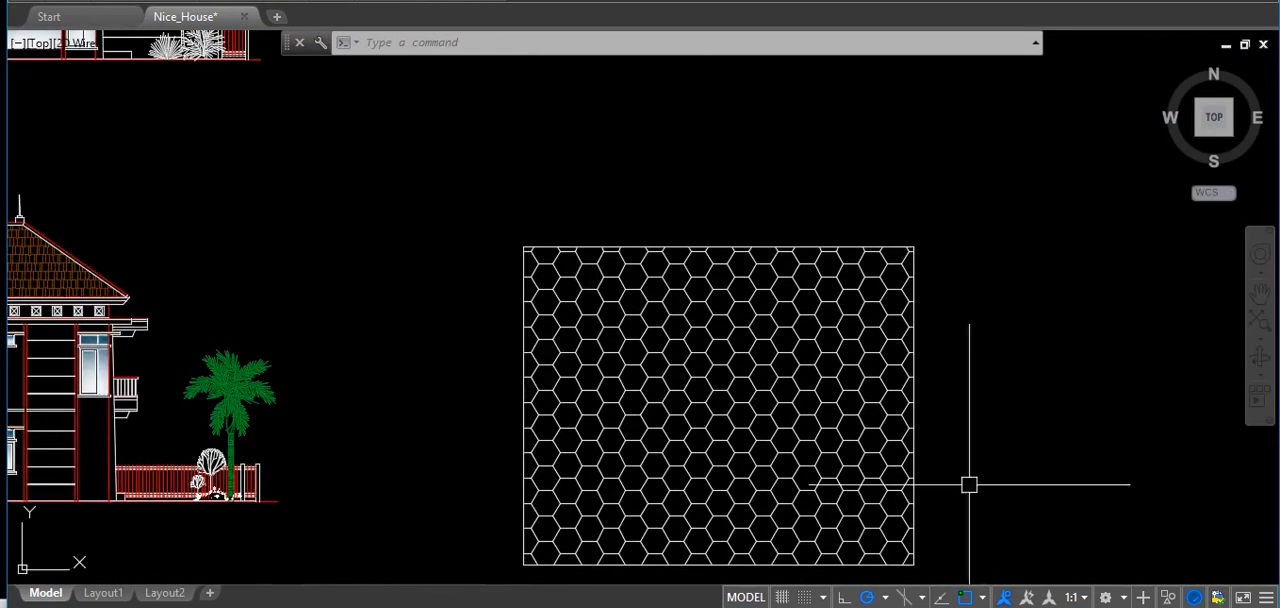
middle_drag(971, 486, 1142, 419)
scroll(1086, 491, up, 4)
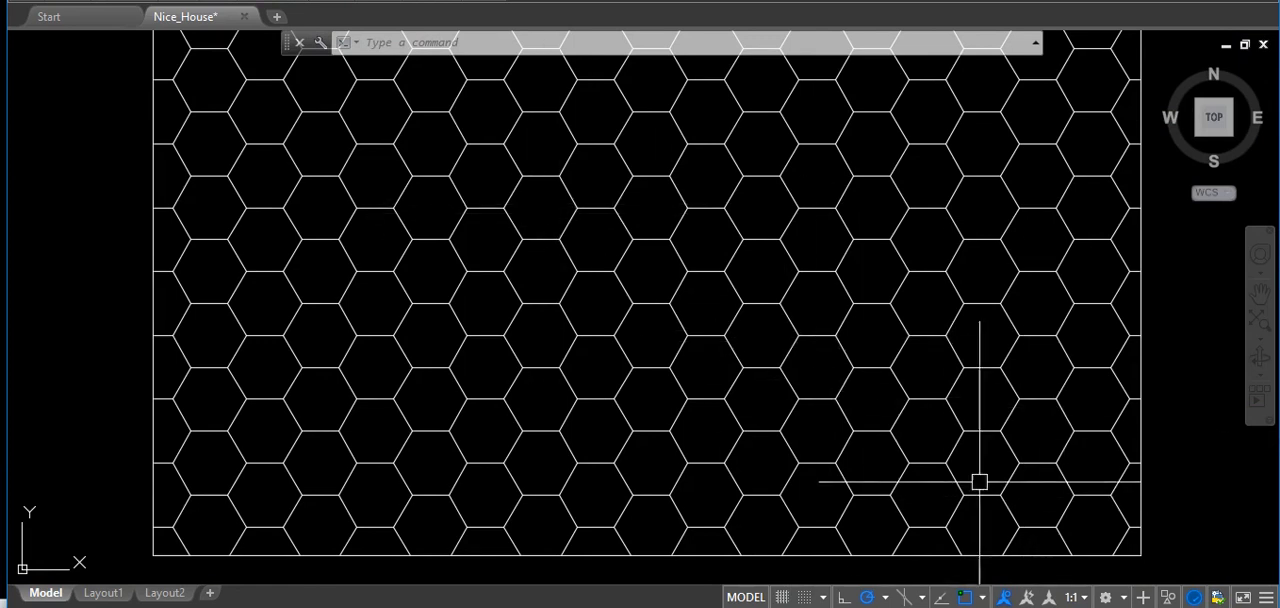
click(1064, 511)
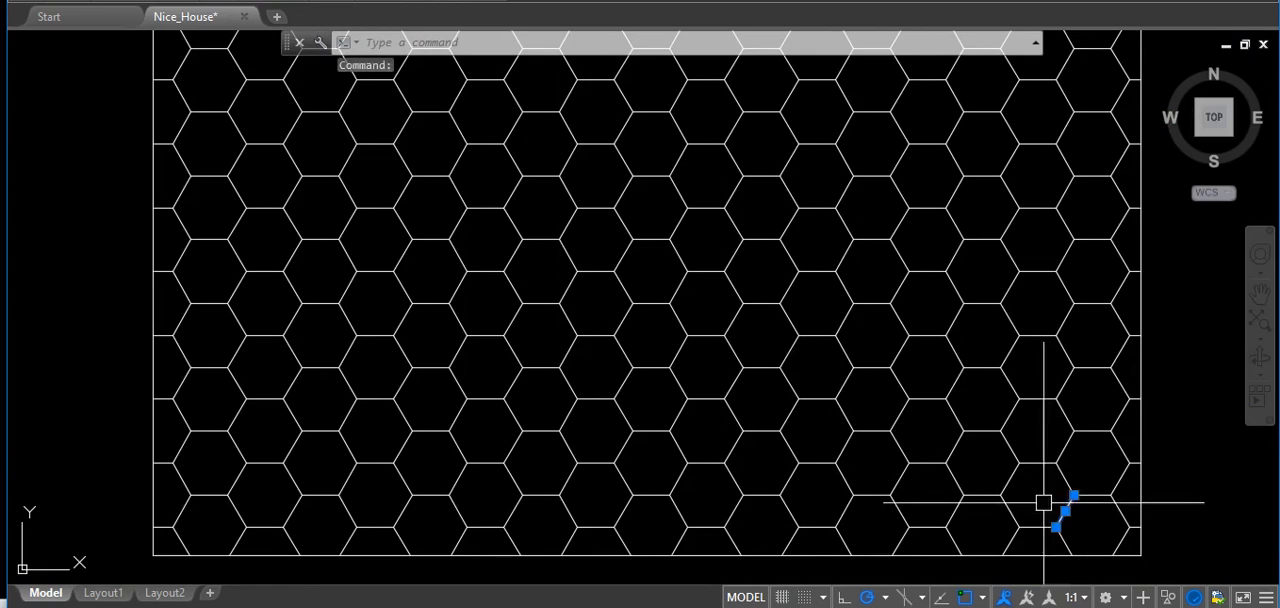
click(1011, 481)
click(953, 446)
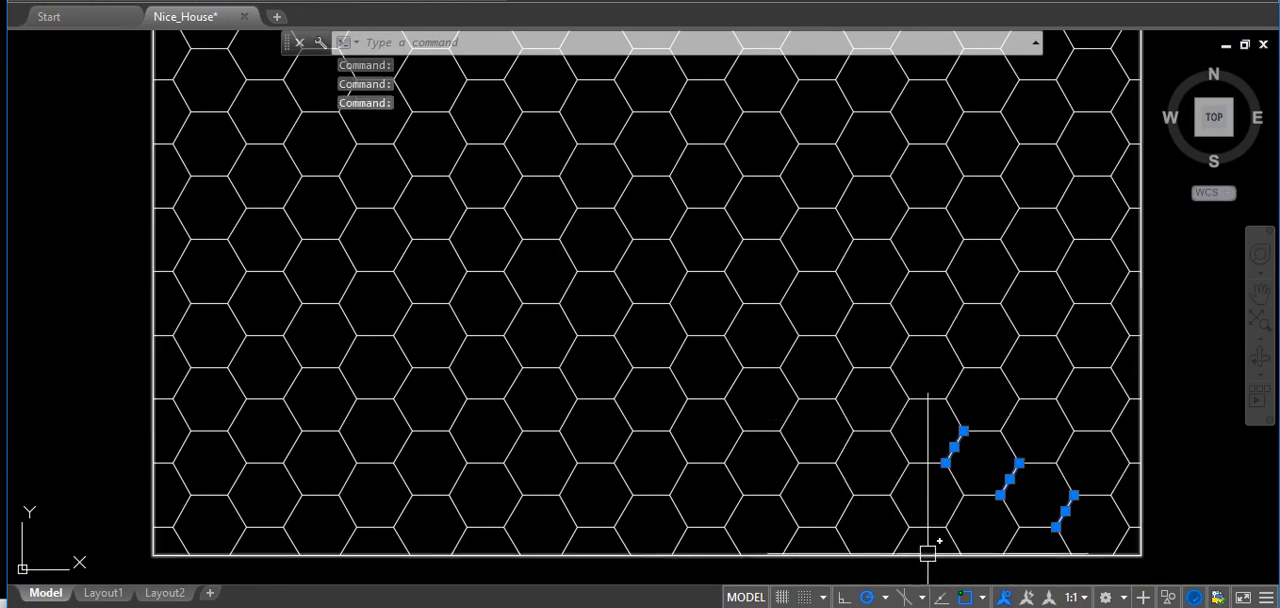
key(Escape)
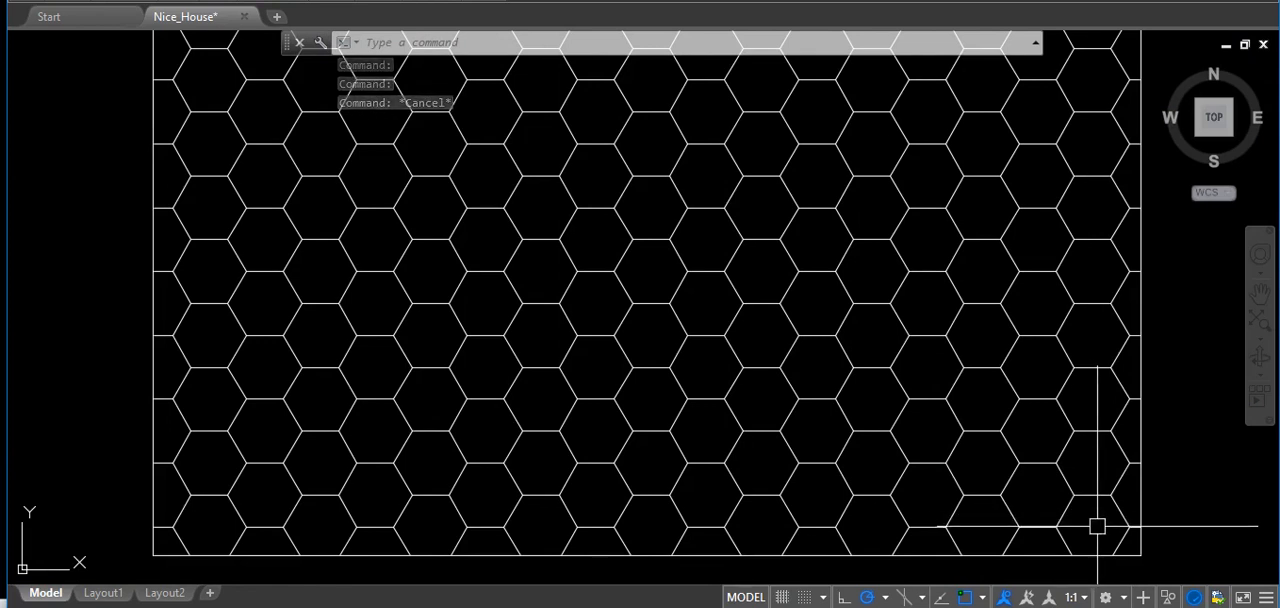
Erase two adjacent diagonal rows of slanted hexagon edges by selecting them with a Fence running across the honeycomb and back.
click(1105, 513)
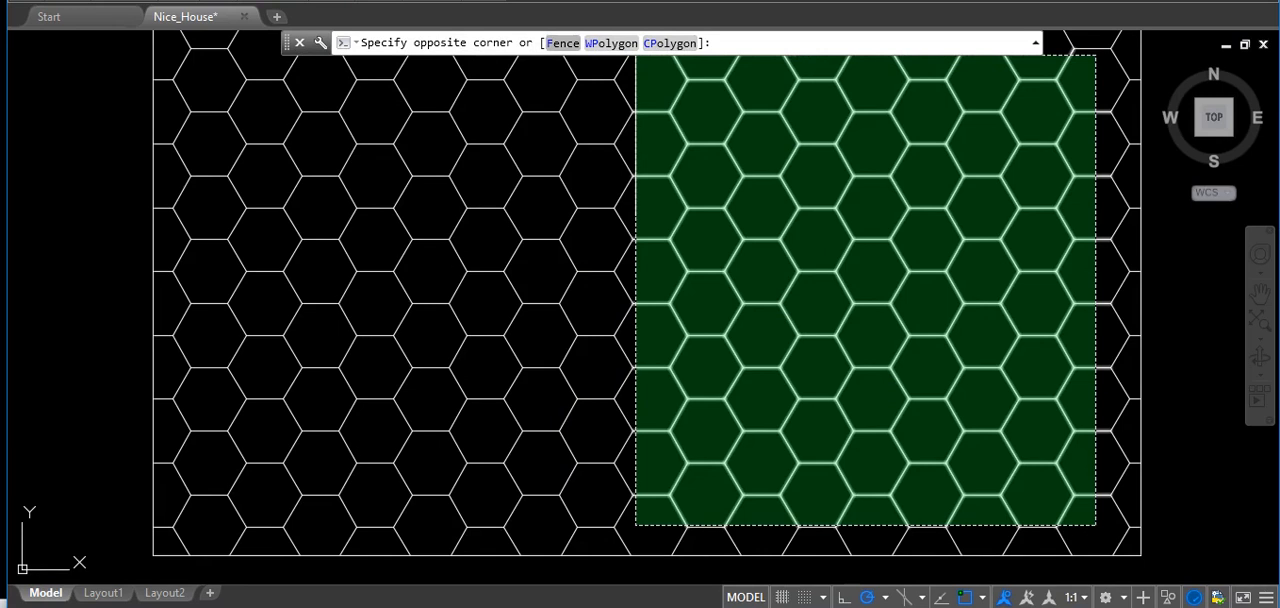
click(562, 43)
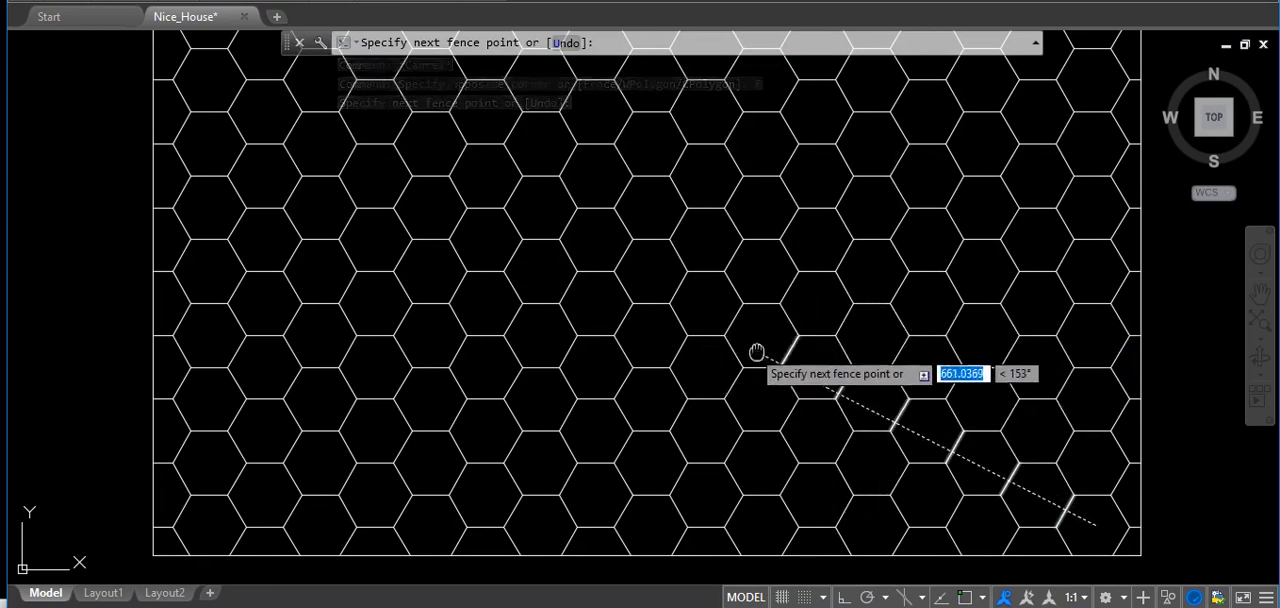
middle_drag(749, 347, 780, 380)
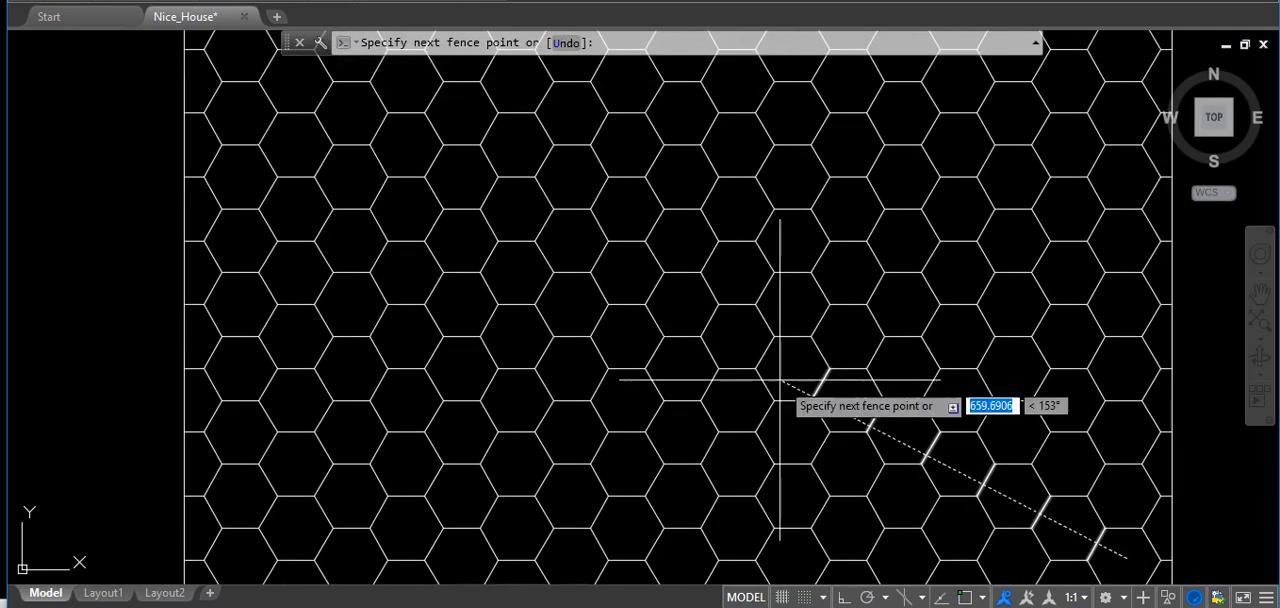
click(751, 338)
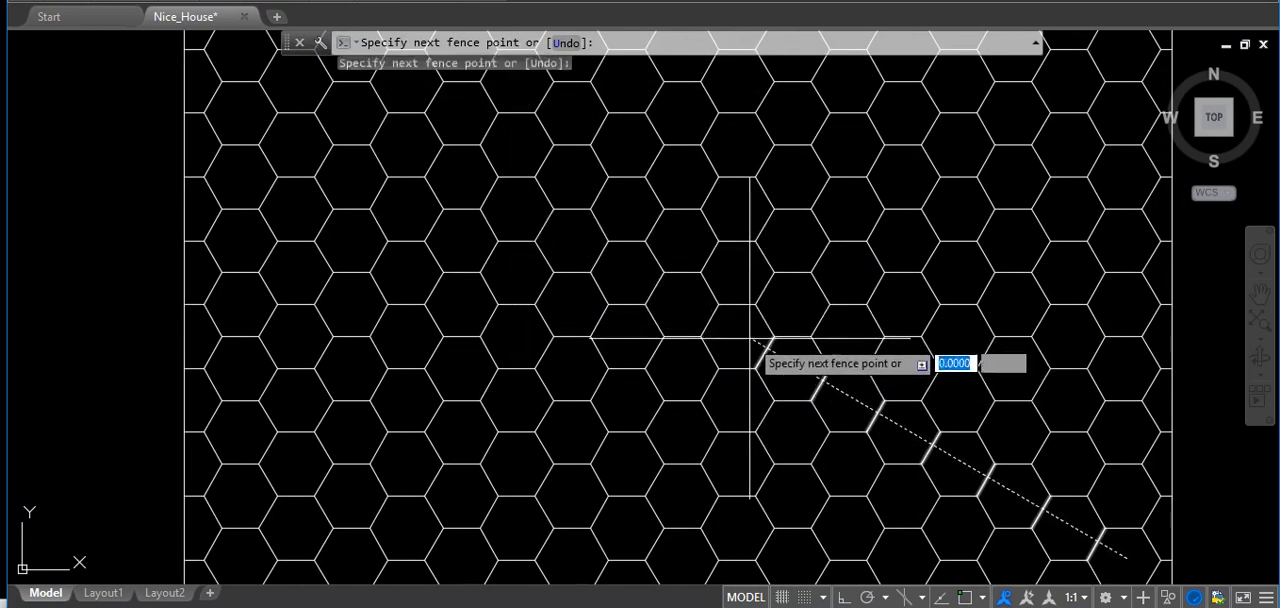
click(485, 187)
middle_drag(485, 187, 466, 240)
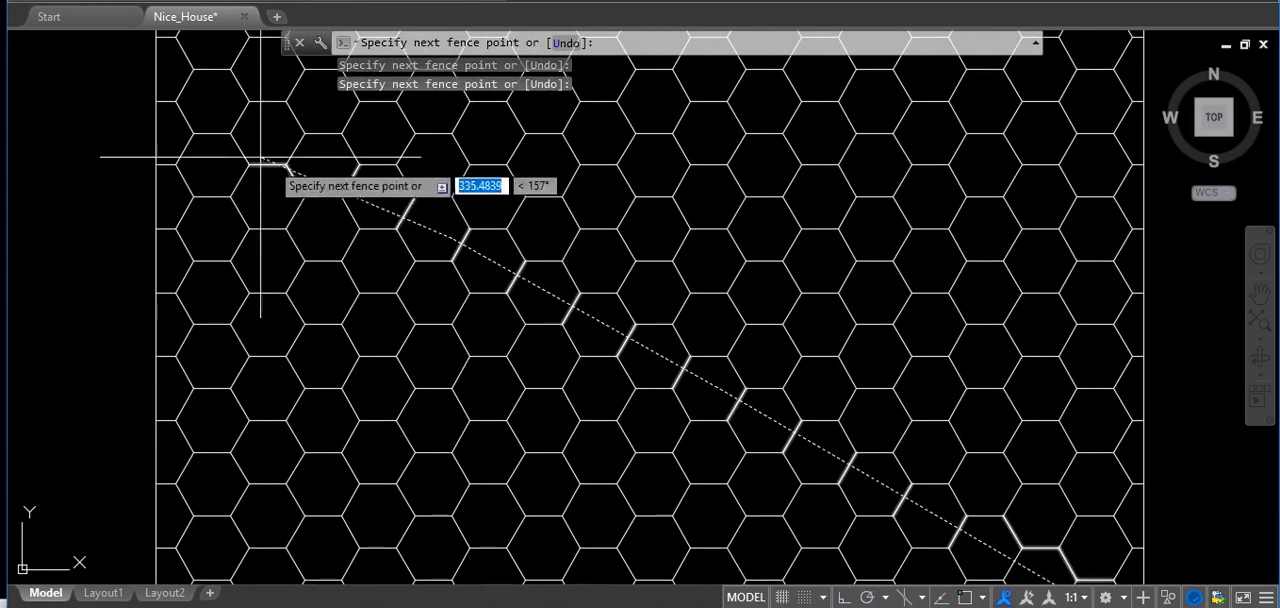
click(213, 103)
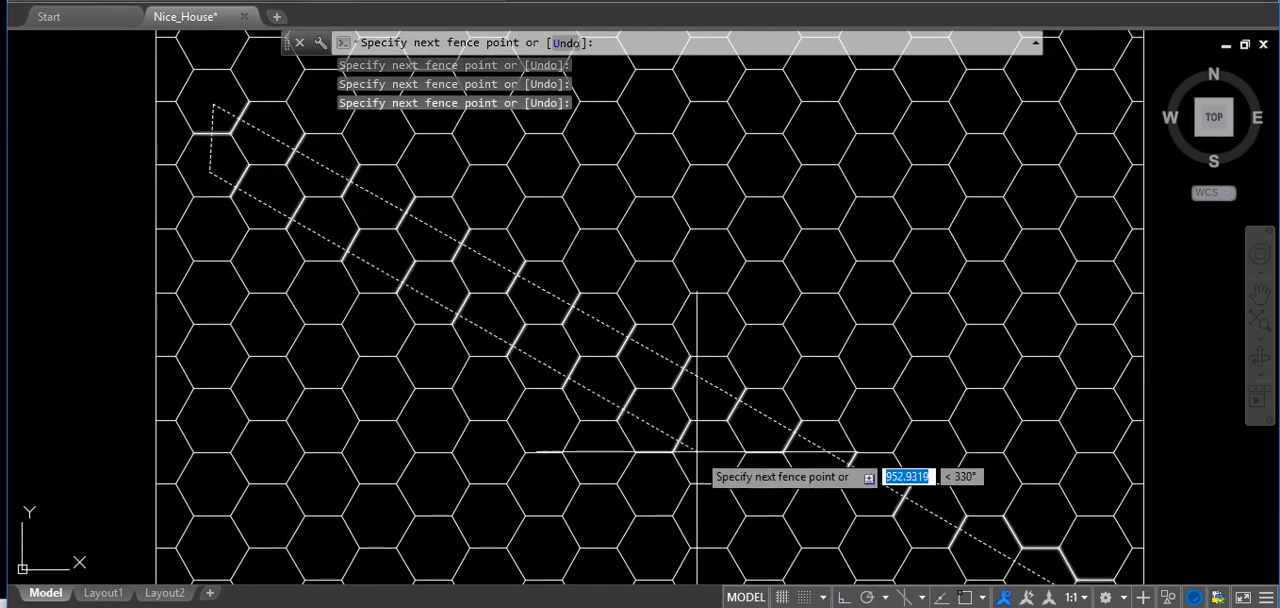
middle_drag(703, 448, 592, 339)
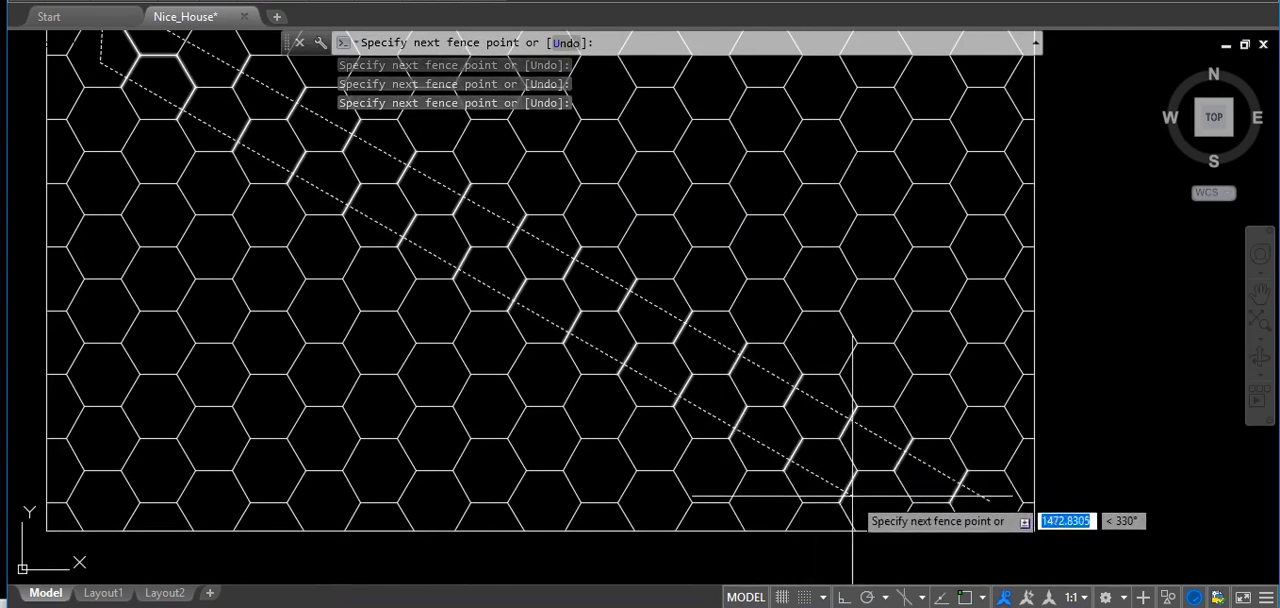
scroll(862, 502, down, 3)
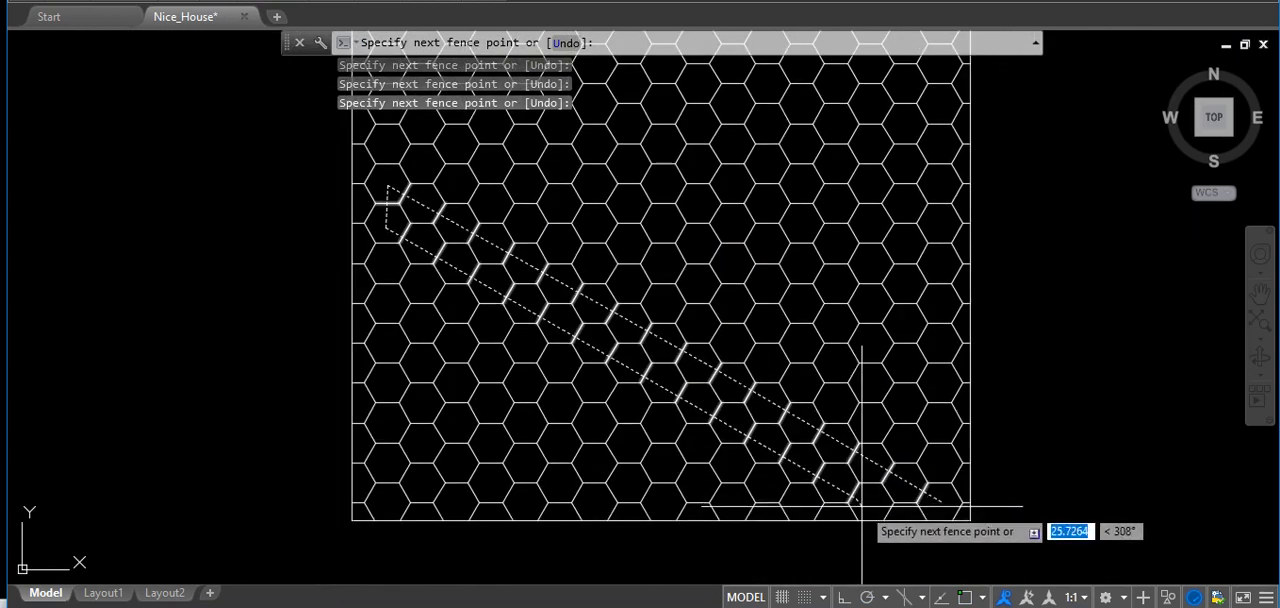
key(Return)
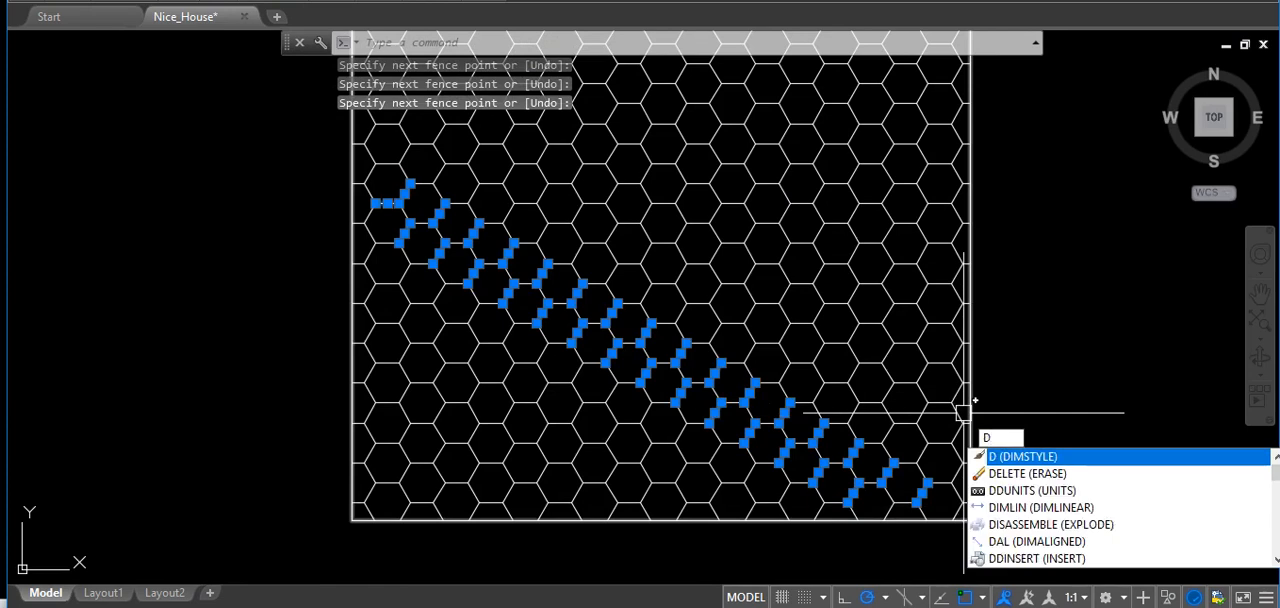
key(BackSpace)
text(e)
key(Return)
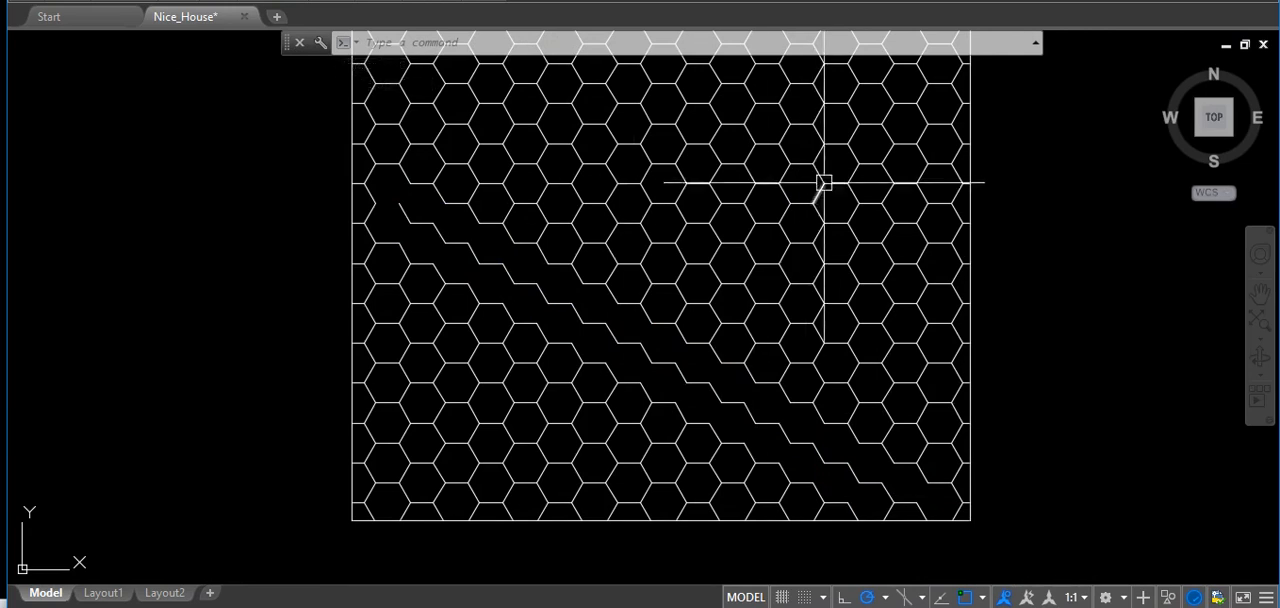
Fence-select a shorter double row of slanted edges above the erased band and erase them.
click(904, 401)
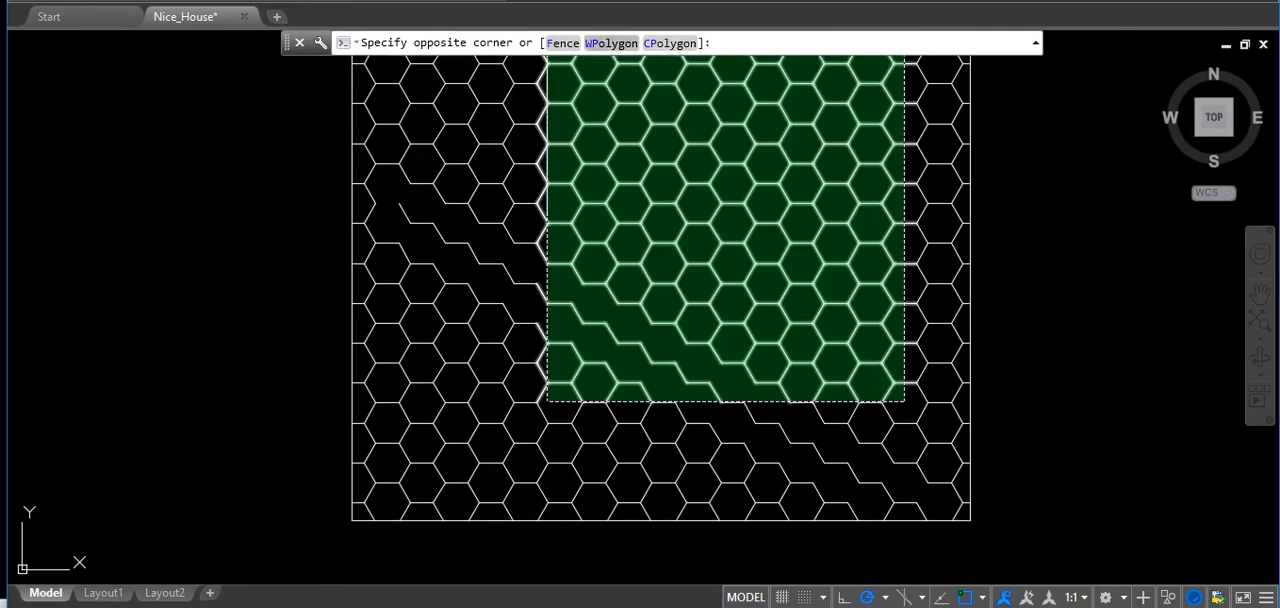
text(F)
key(Return)
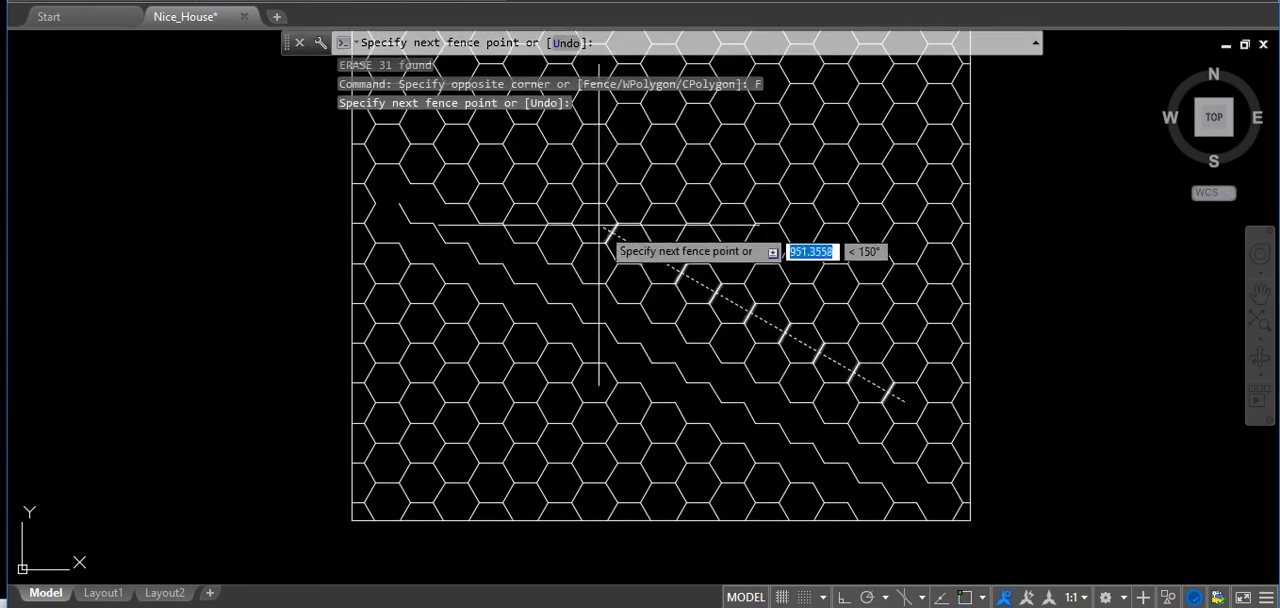
click(595, 224)
click(566, 246)
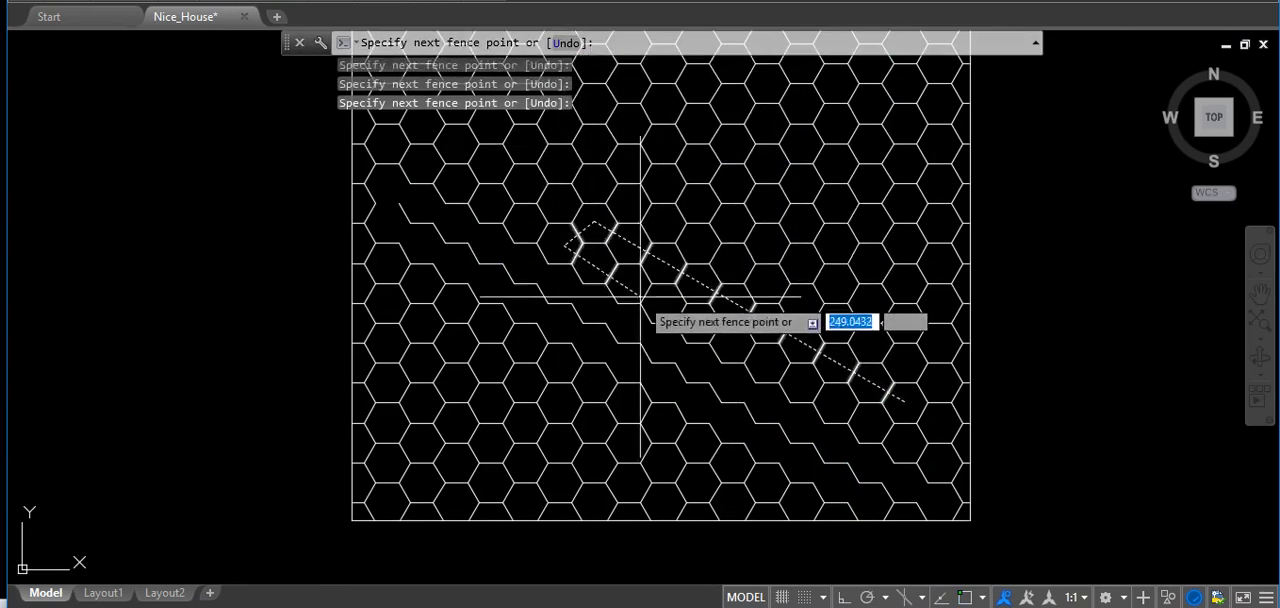
click(807, 379)
key(Return)
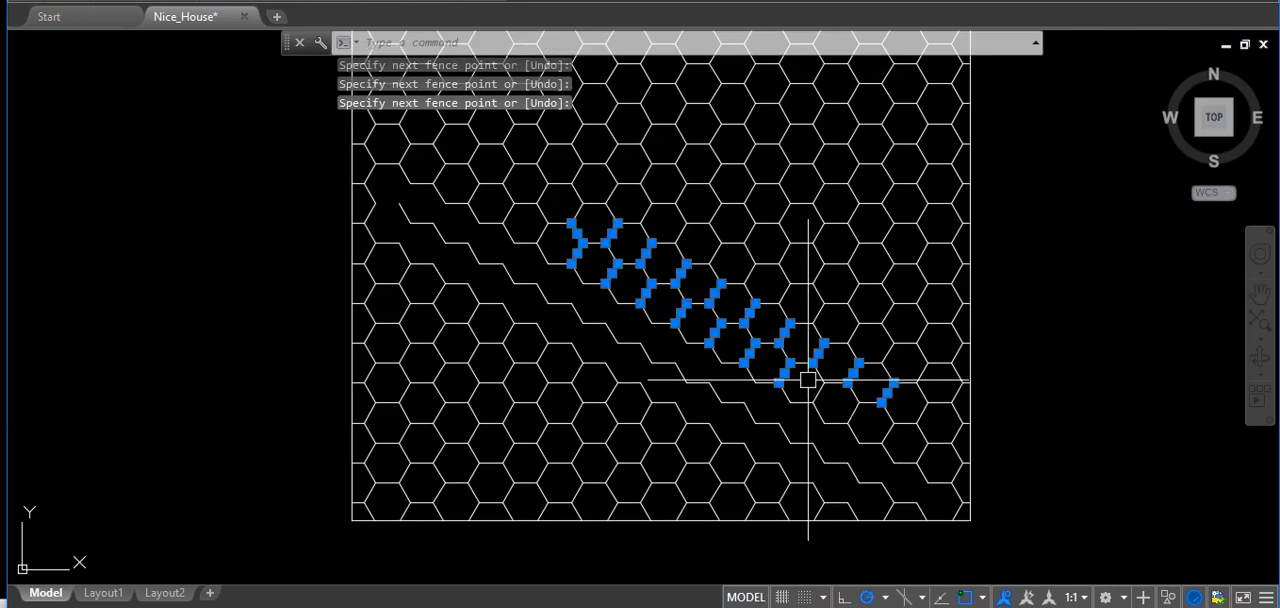
text(e)
key(Return)
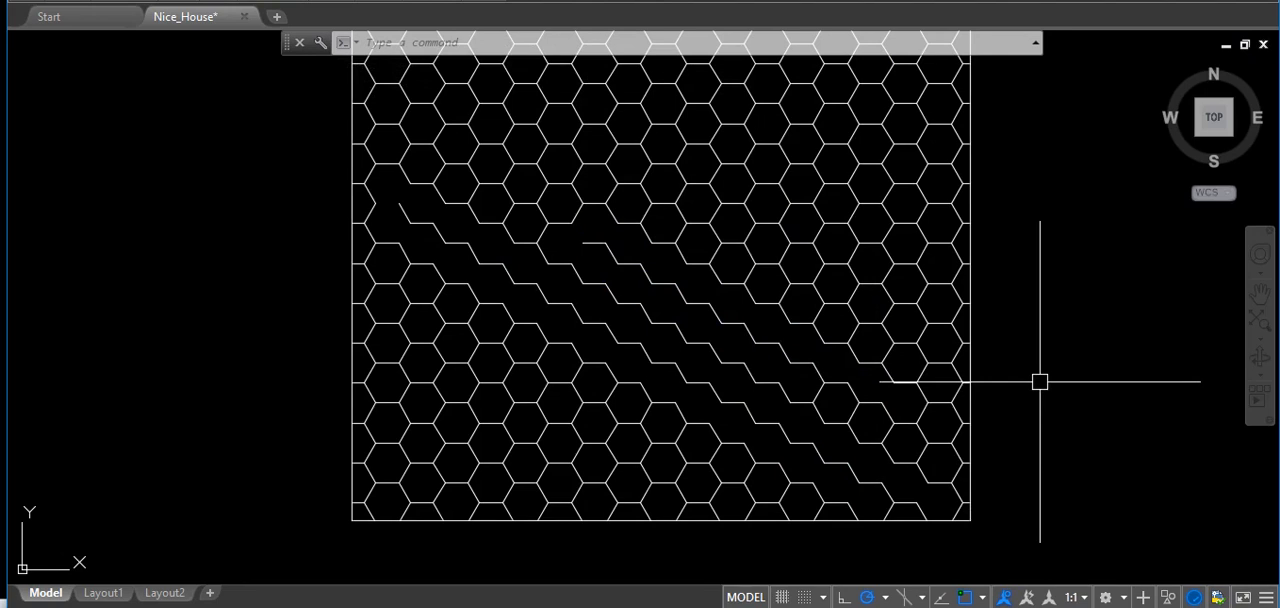
Undo both erasures of the honeycomb edges.
key(ctrl+z)
key(ctrl+z)
middle_drag(1023, 426, 863, 405)
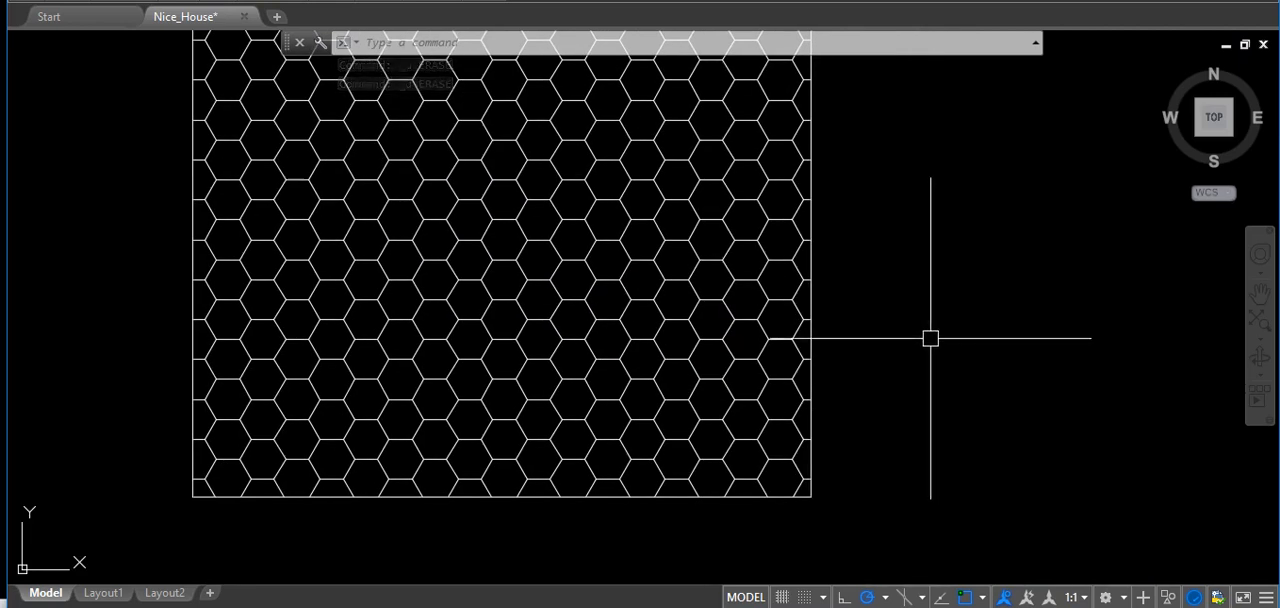
Select the rectangular border around the honeycomb pattern and clear the selection.
click(958, 216)
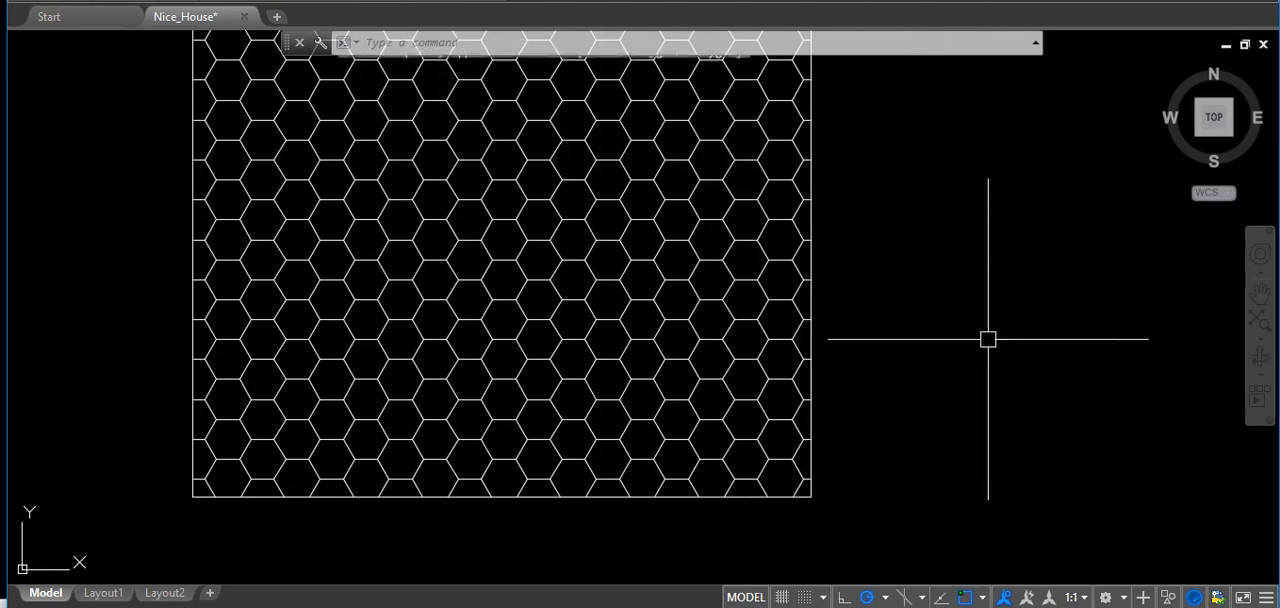
click(812, 265)
click(810, 261)
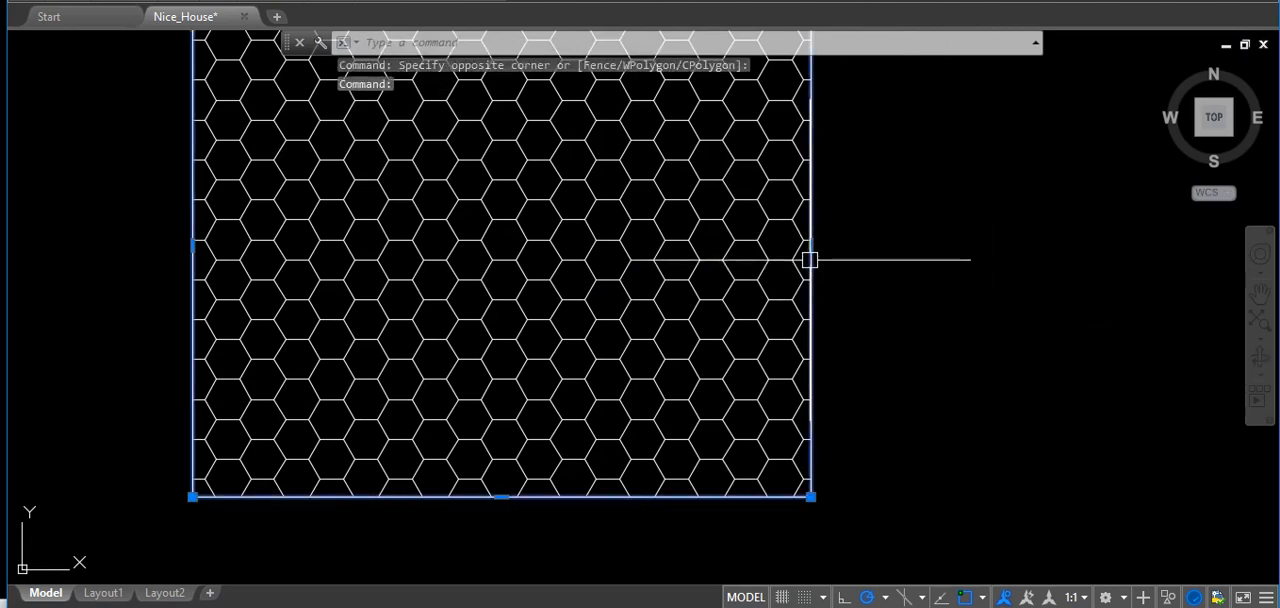
key(Escape)
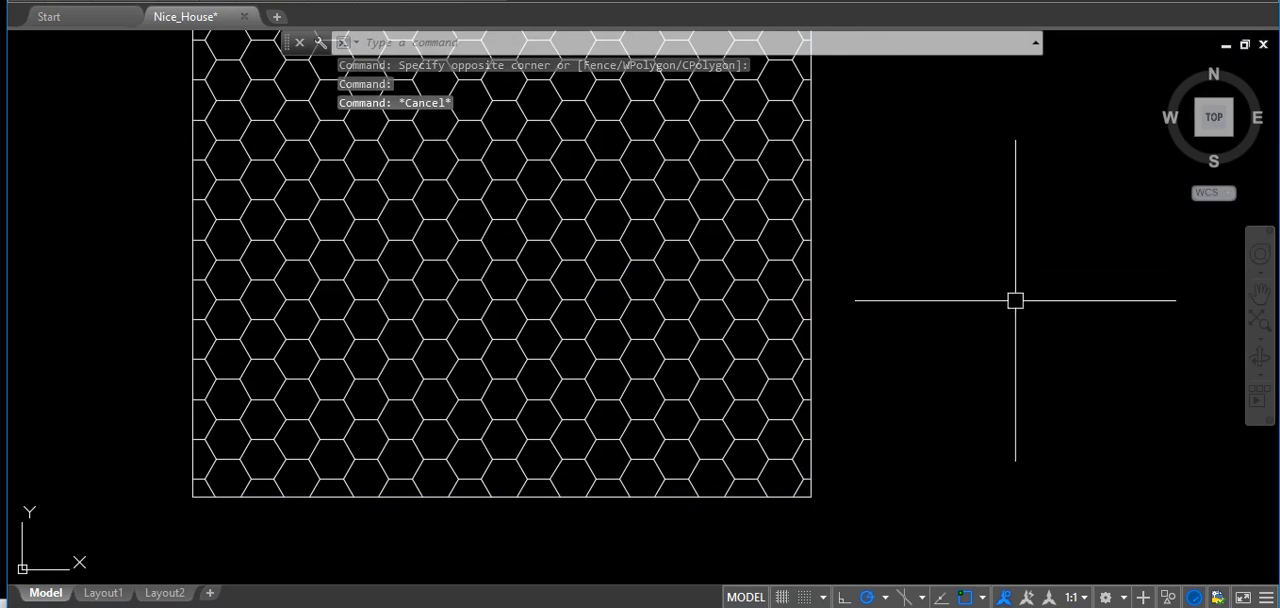
click(949, 277)
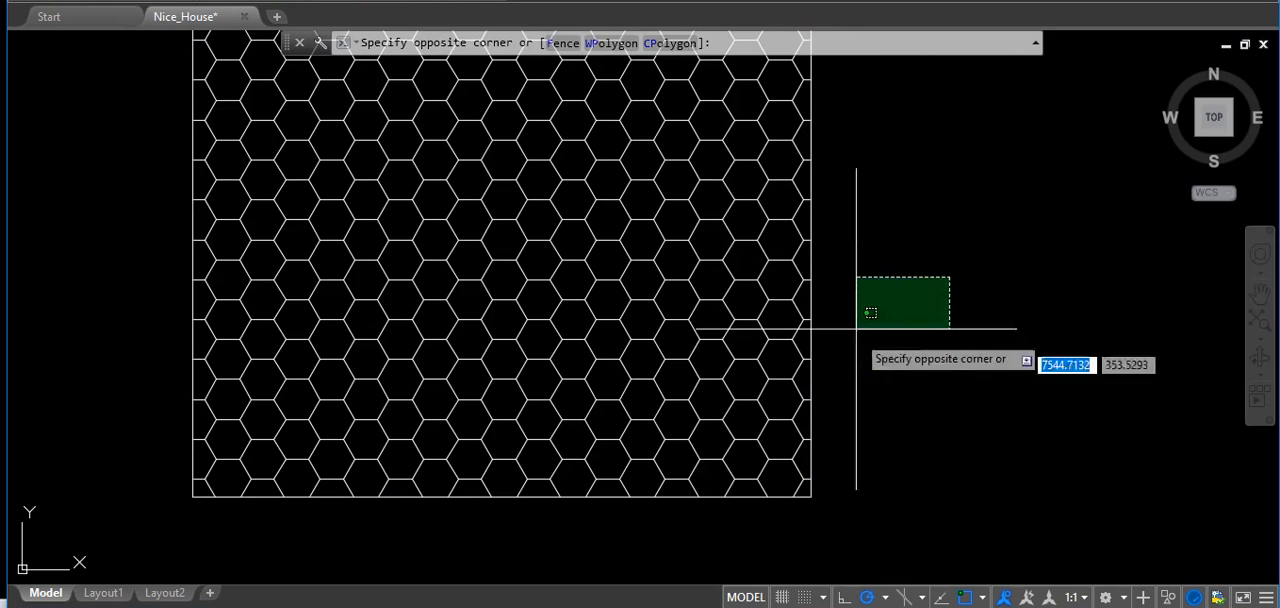
click(875, 205)
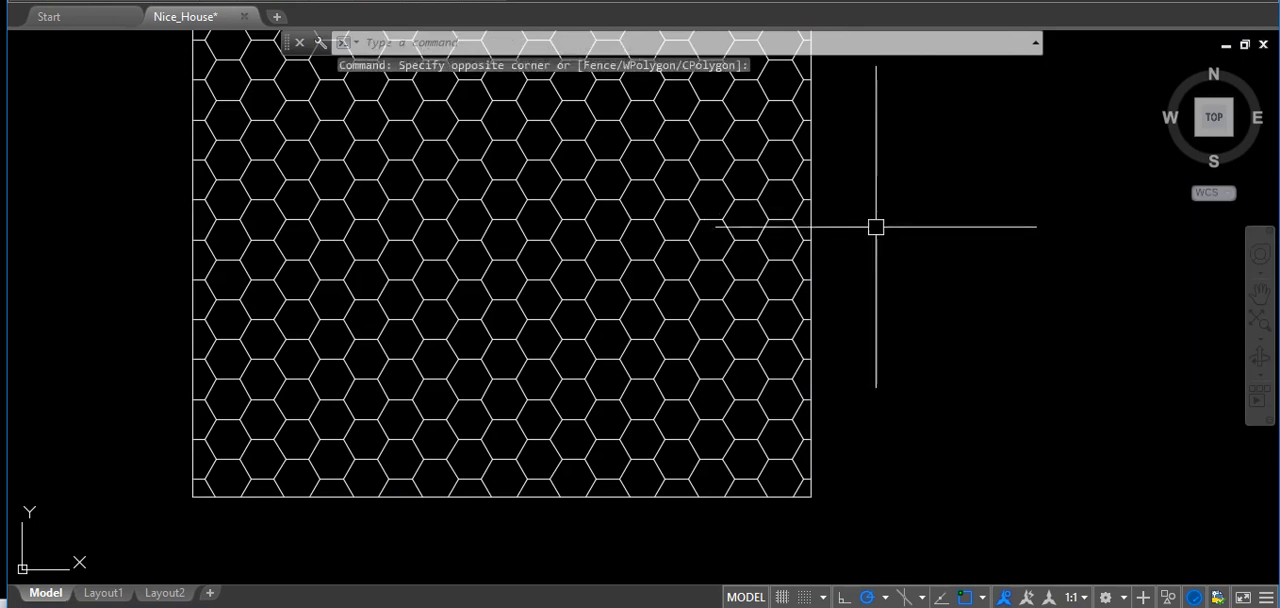
click(911, 395)
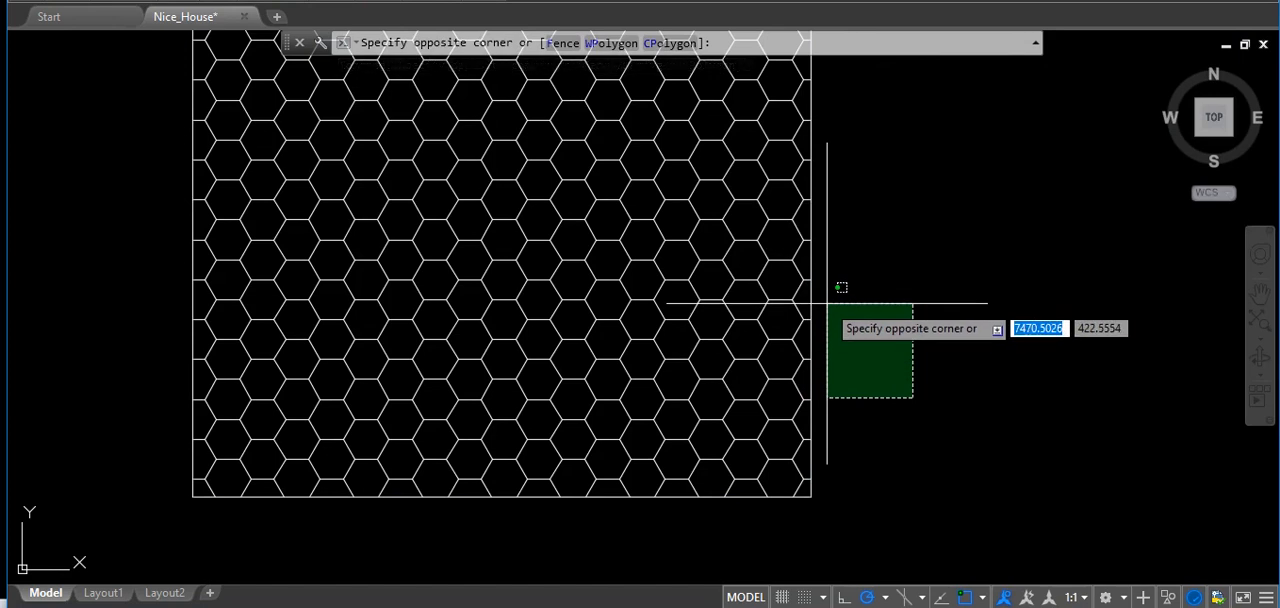
click(891, 342)
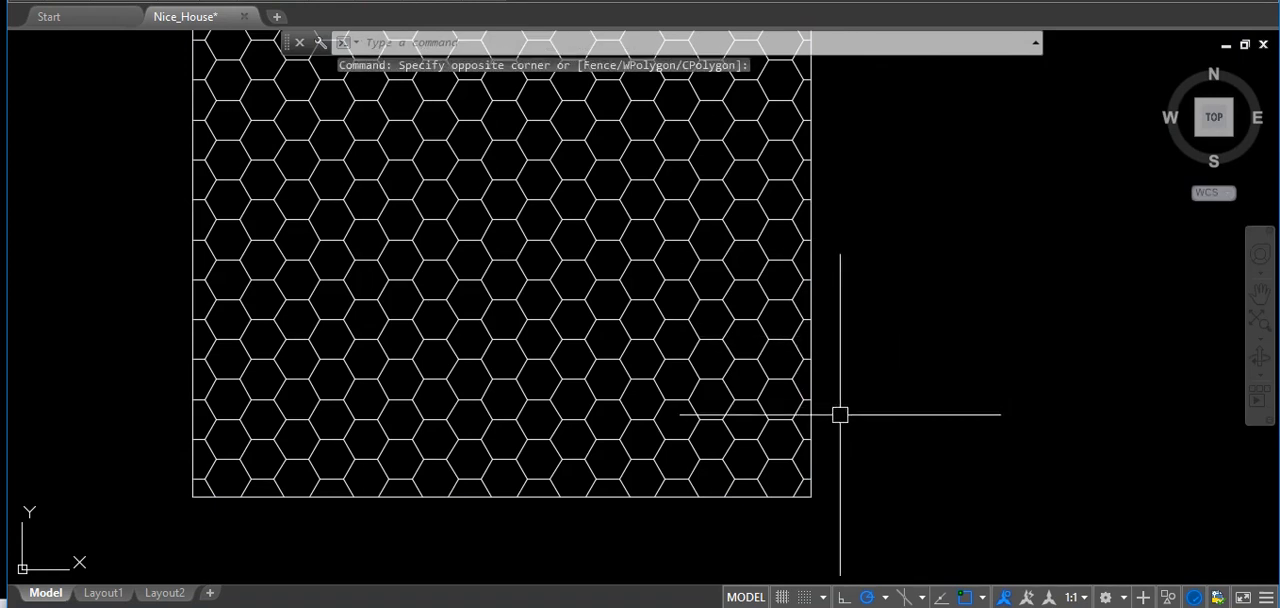
Select the three edges meeting at one hexagon vertex individually, and clear the selection.
scroll(643, 294, up, 7)
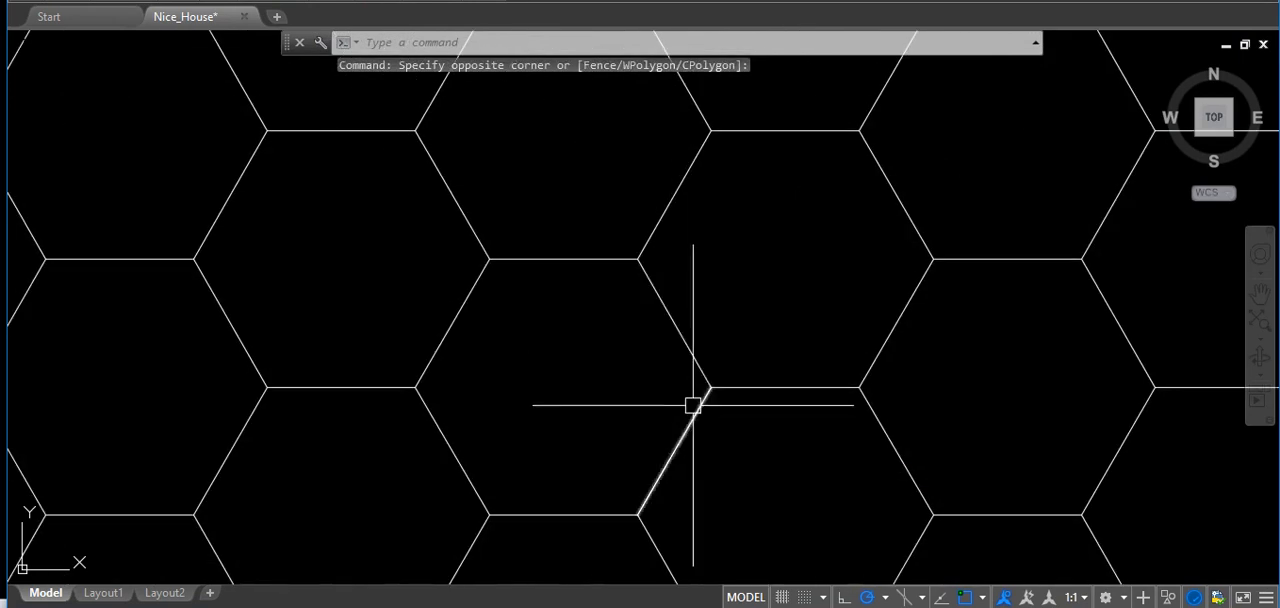
click(690, 413)
click(748, 387)
click(688, 343)
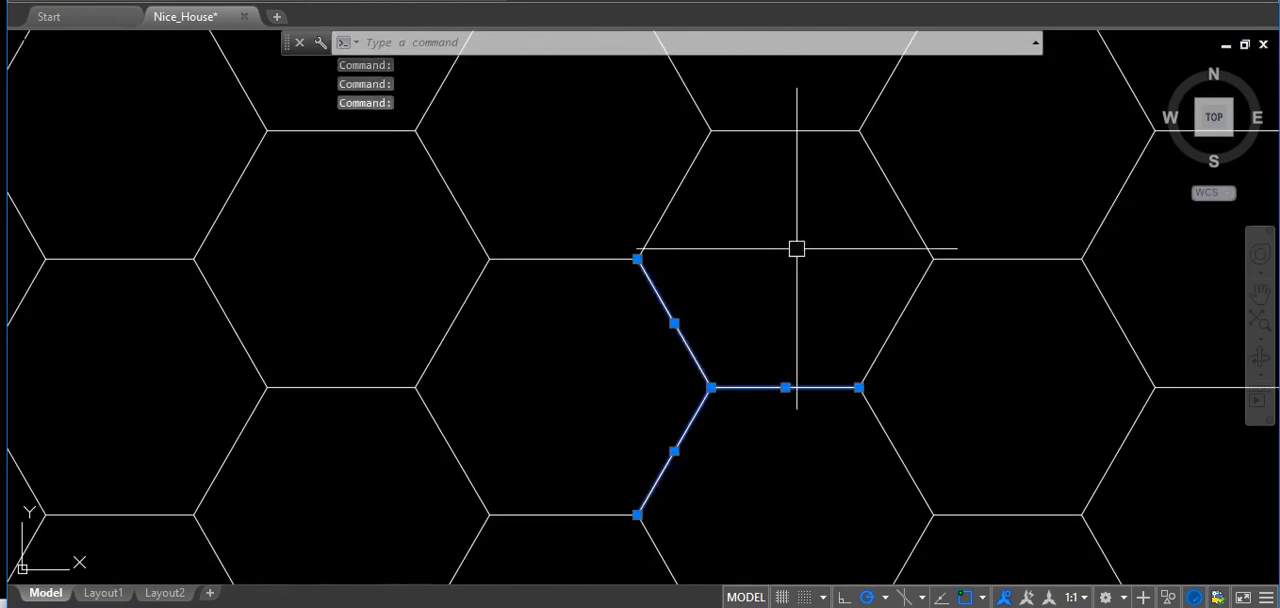
key(Escape)
Select the same three edges with one small crossing window over their shared vertex, and clear the selection.
click(740, 407)
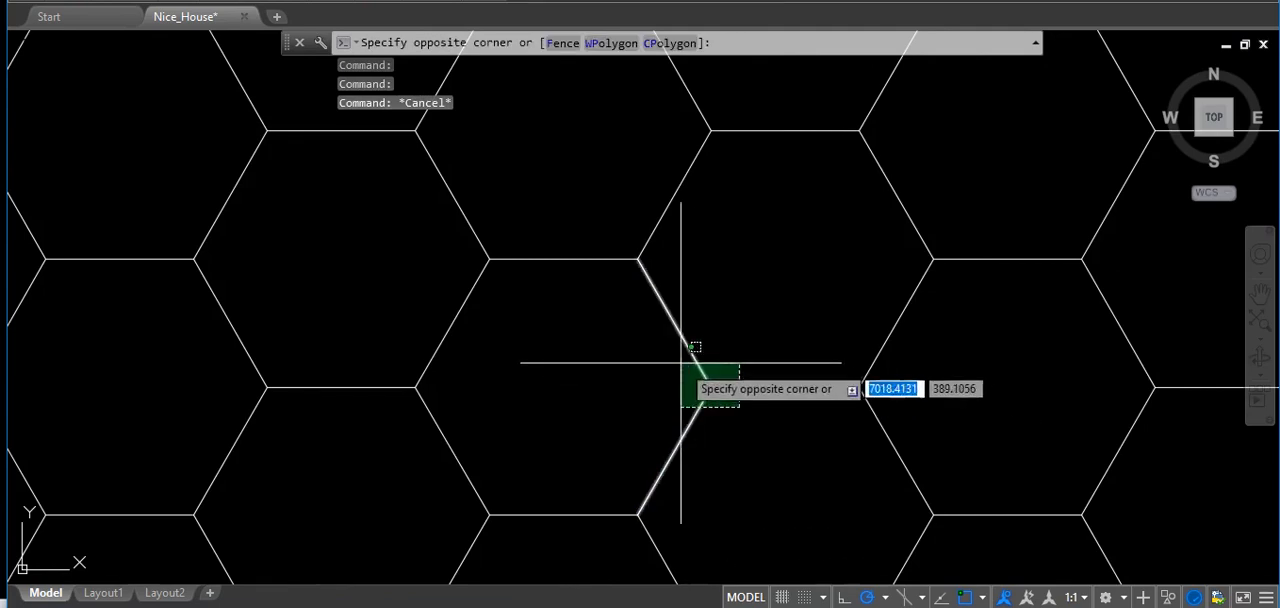
click(694, 348)
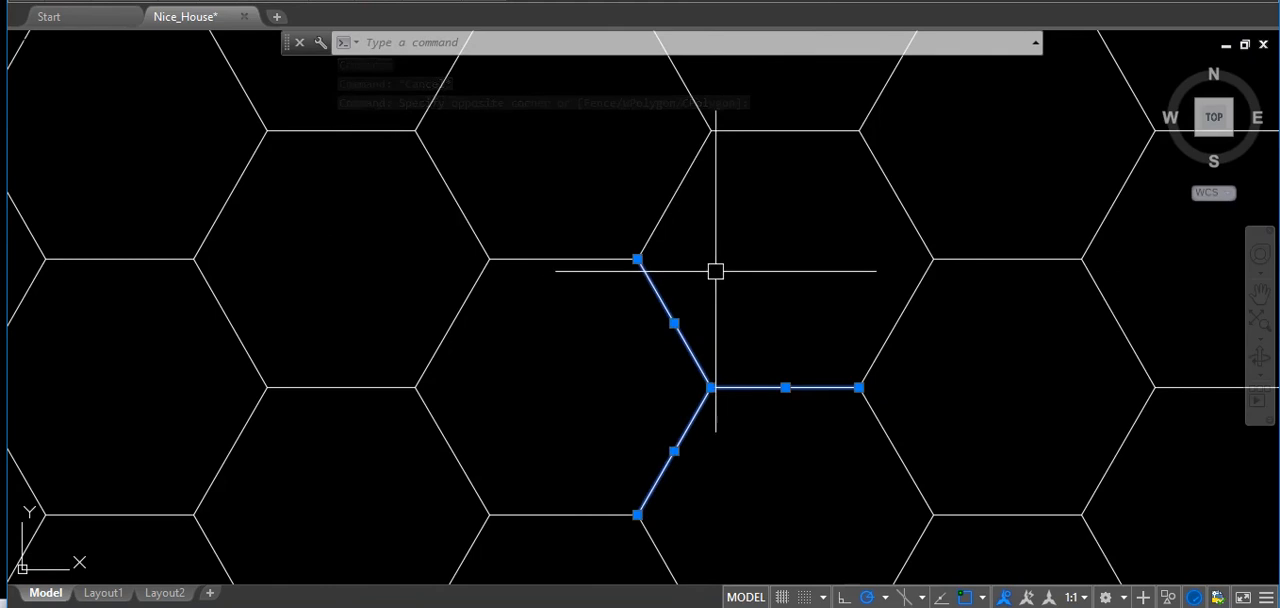
key(Escape)
Select the six edges of a single hexagon one after another, and clear the selection.
middle_drag(744, 273, 749, 318)
click(667, 259)
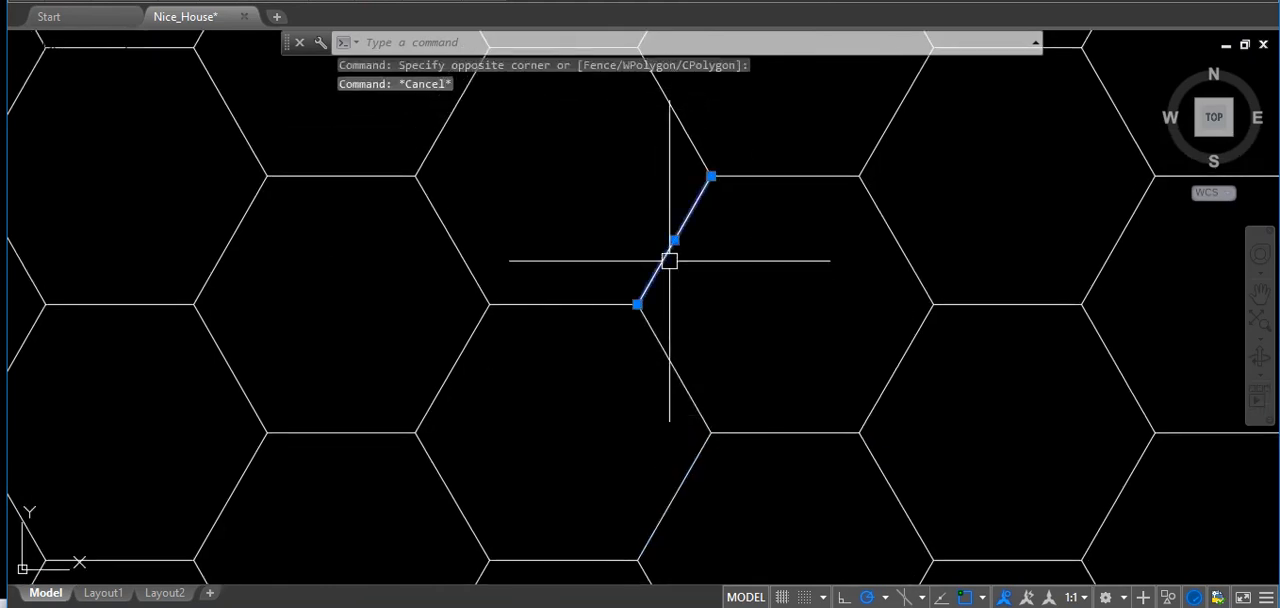
click(749, 175)
click(879, 216)
click(890, 375)
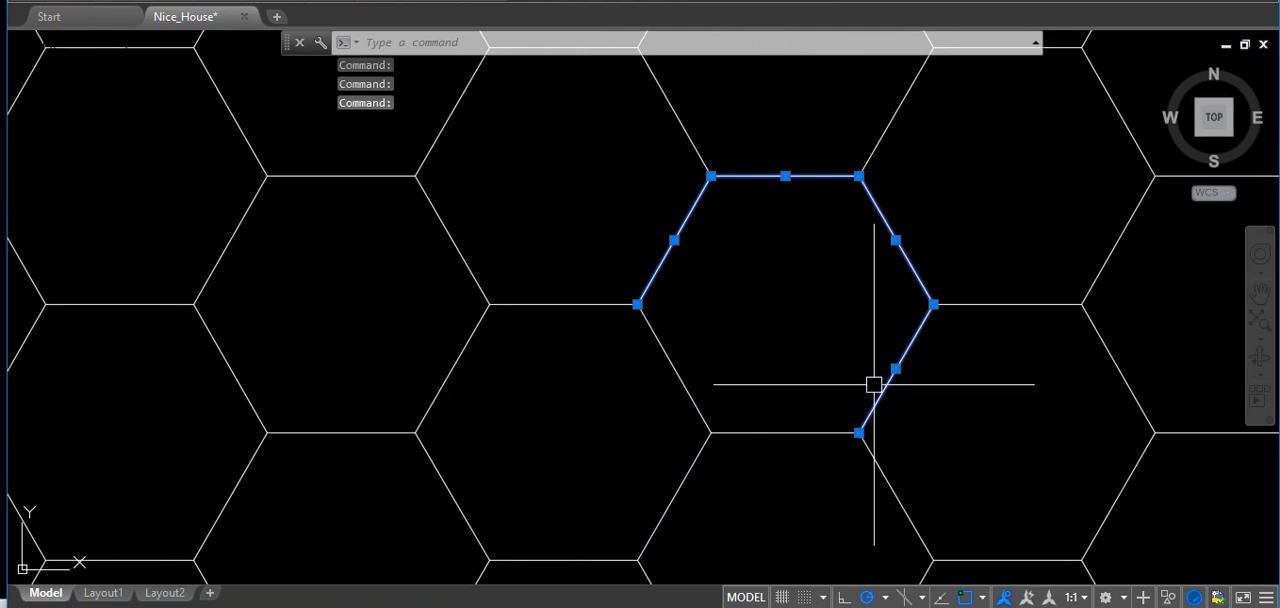
click(784, 433)
click(689, 397)
key(Escape)
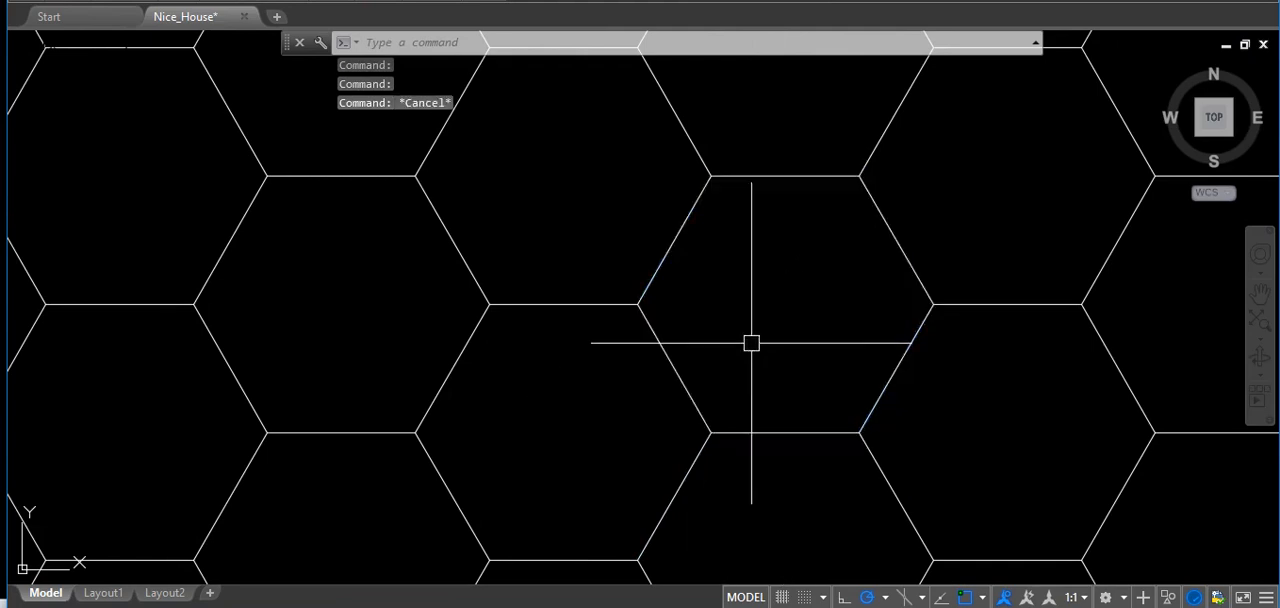
Select three upper and side edges of a single hexagon one after another, and clear the selection.
click(586, 105)
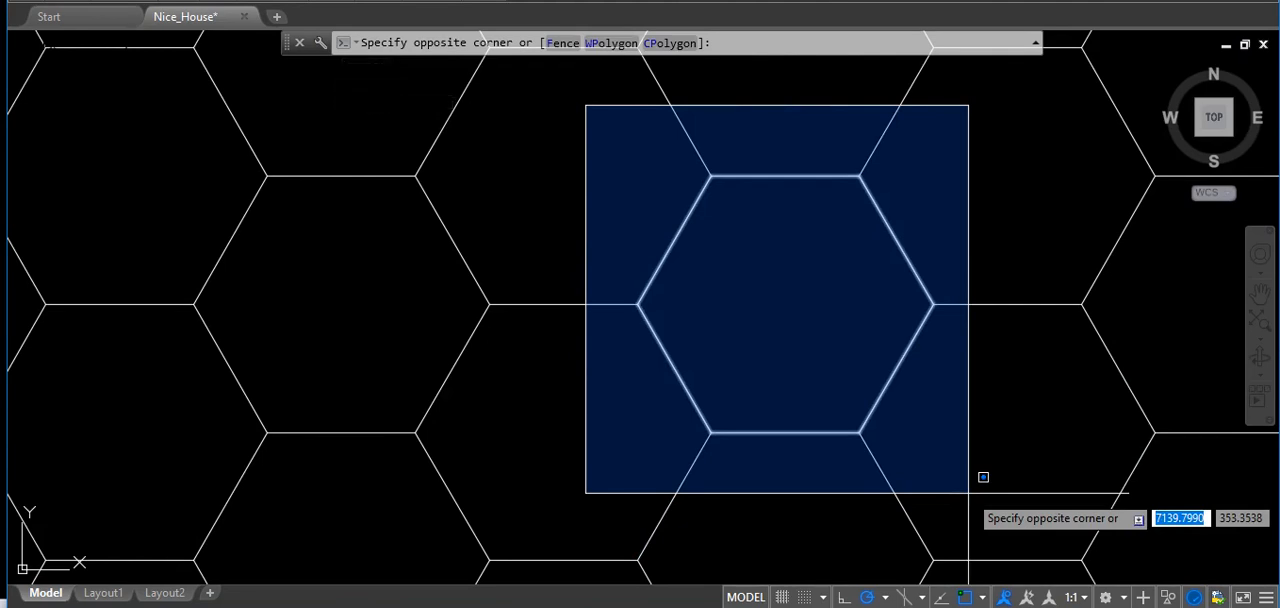
key(Escape)
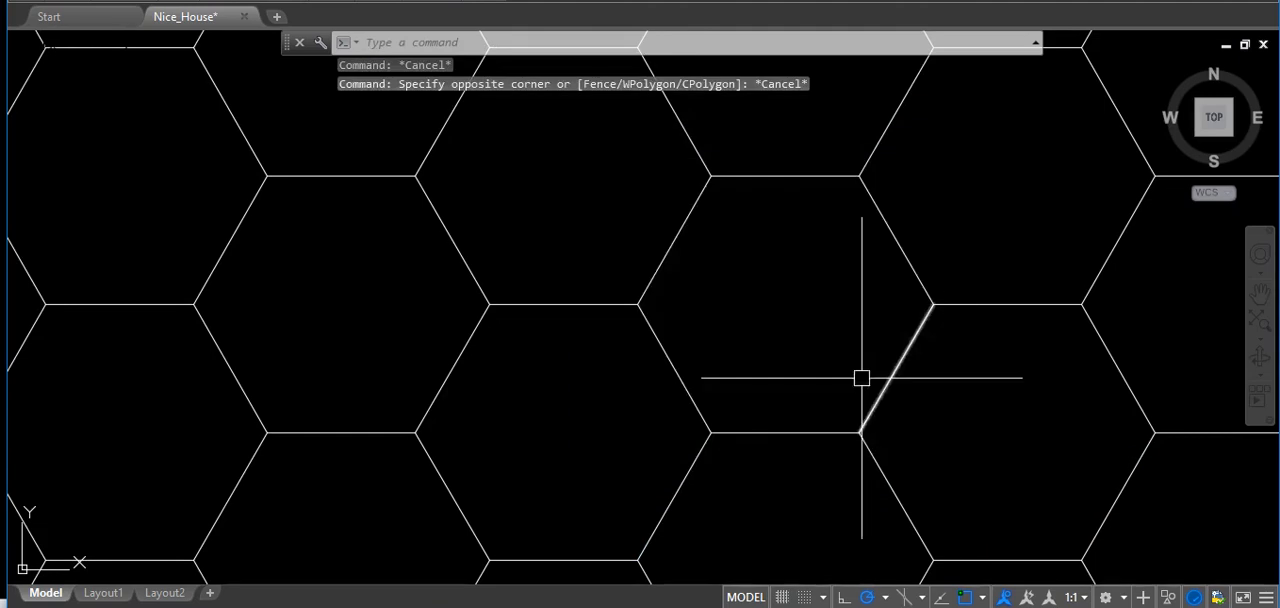
click(677, 240)
click(757, 177)
click(879, 213)
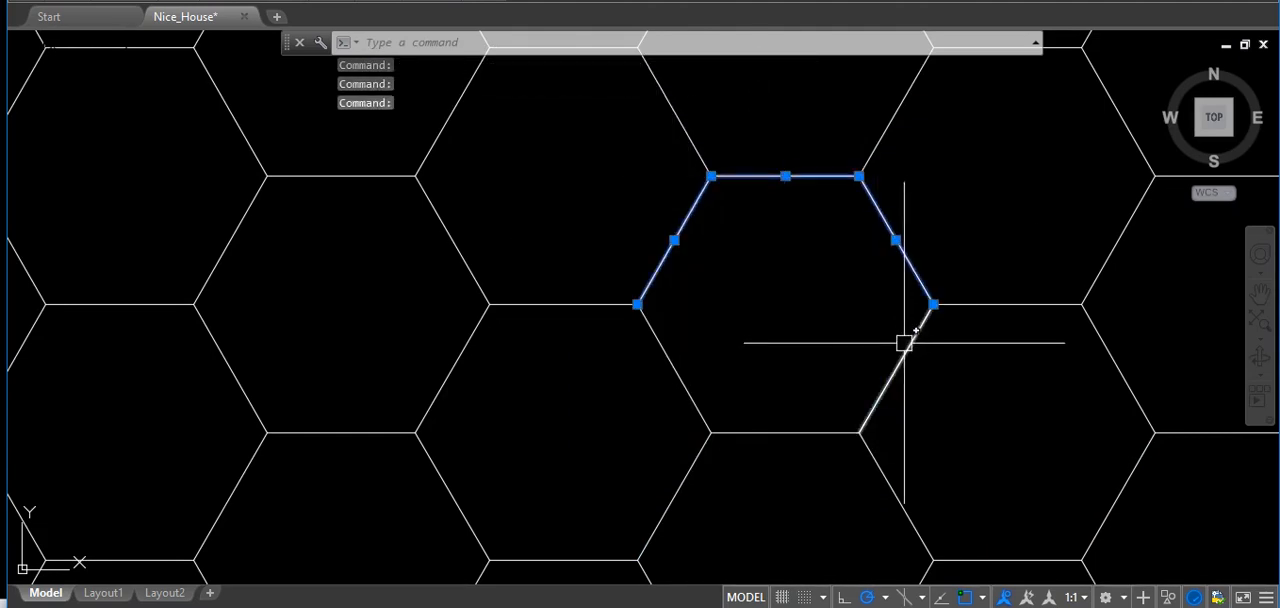
key(Escape)
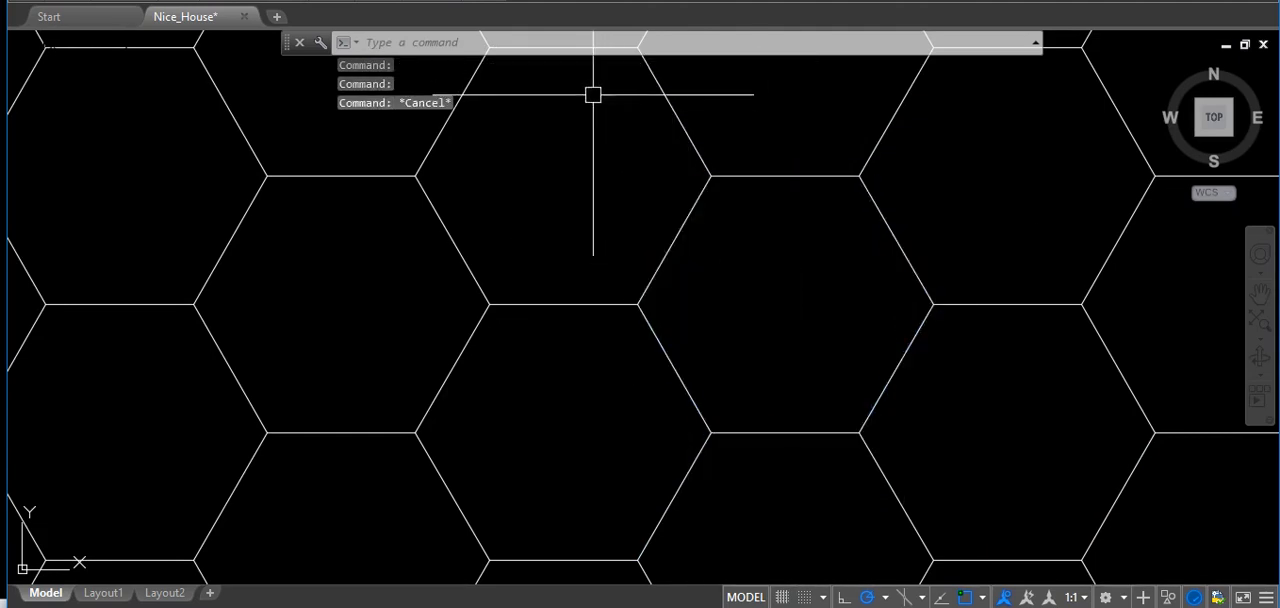
Select all six edges of the same hexagon with one selection window around it, and clear the selection.
click(613, 100)
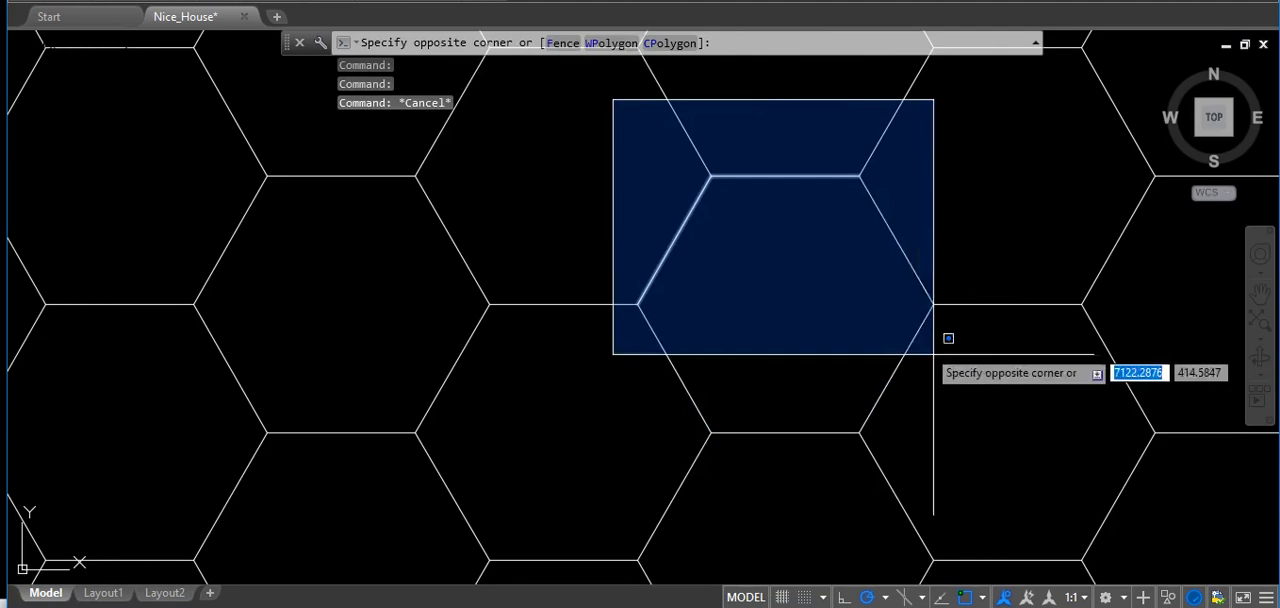
click(1010, 464)
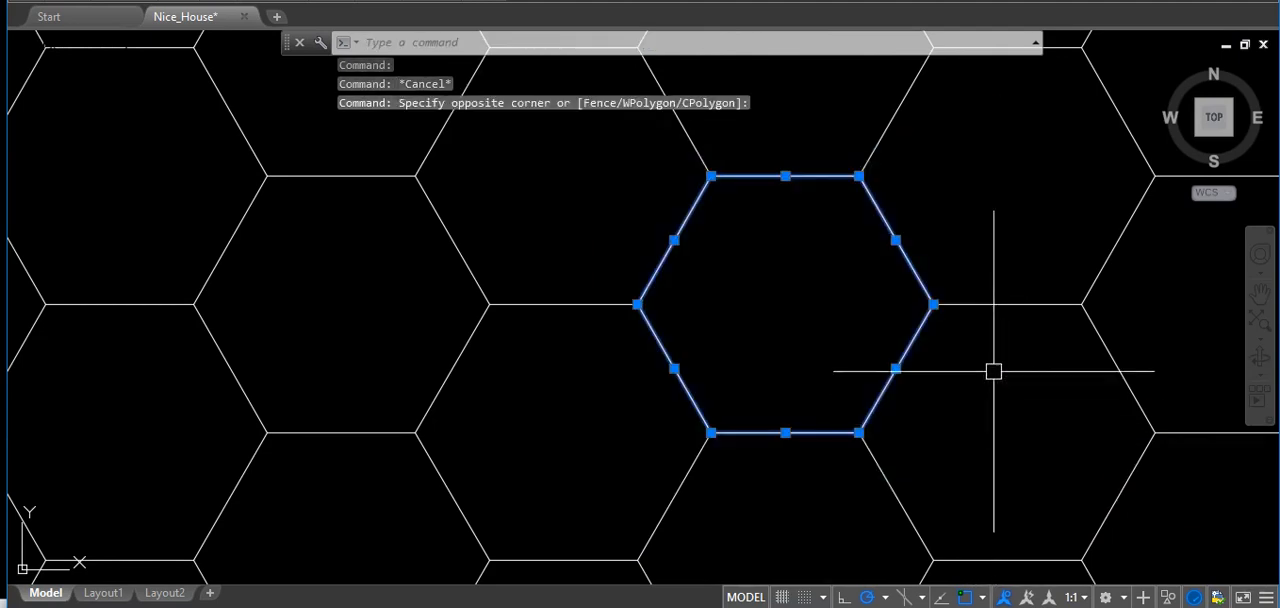
key(Escape)
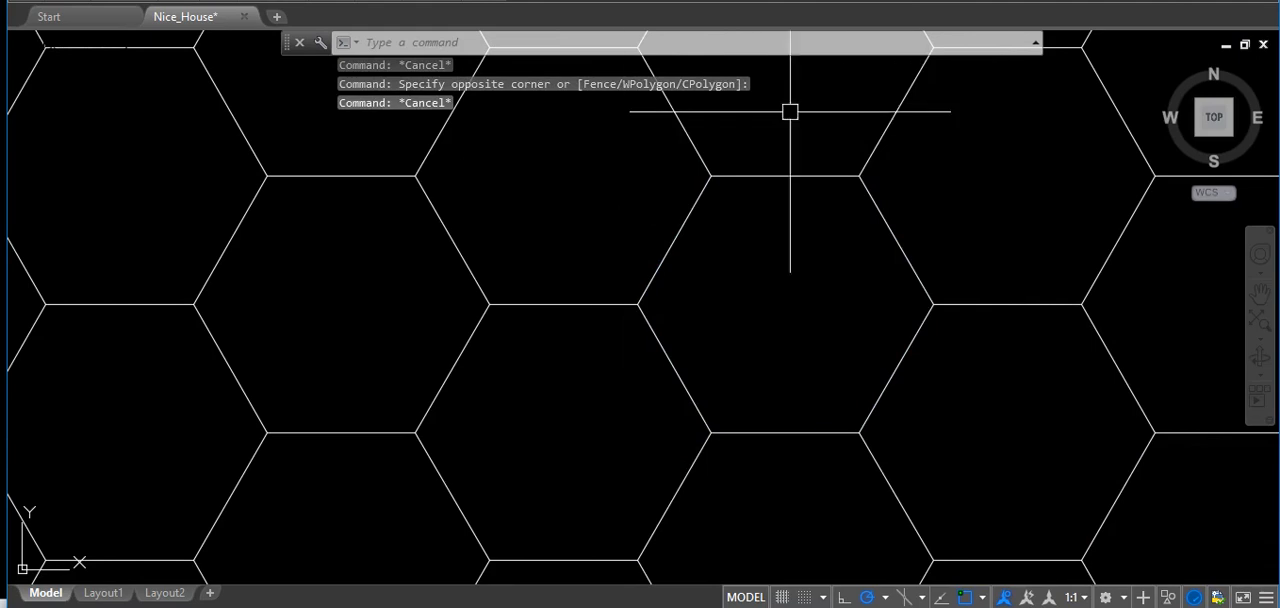
Erase three hexagons in the same row, each picked with its own selection window, and undo the erasure.
click(596, 127)
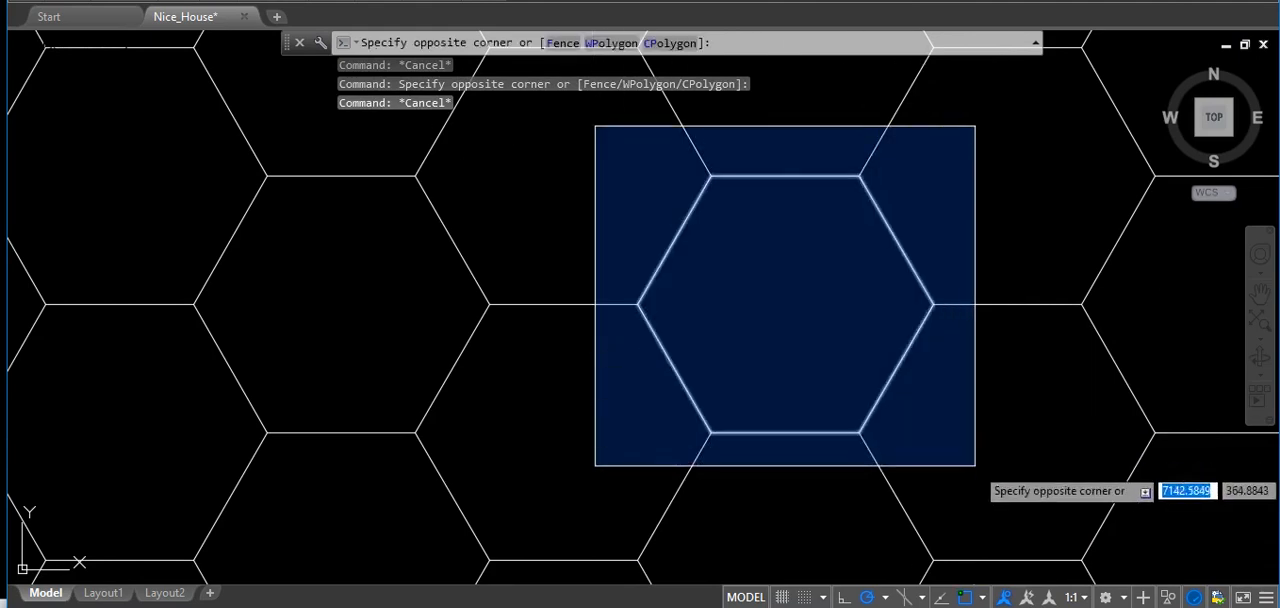
click(974, 469)
click(171, 126)
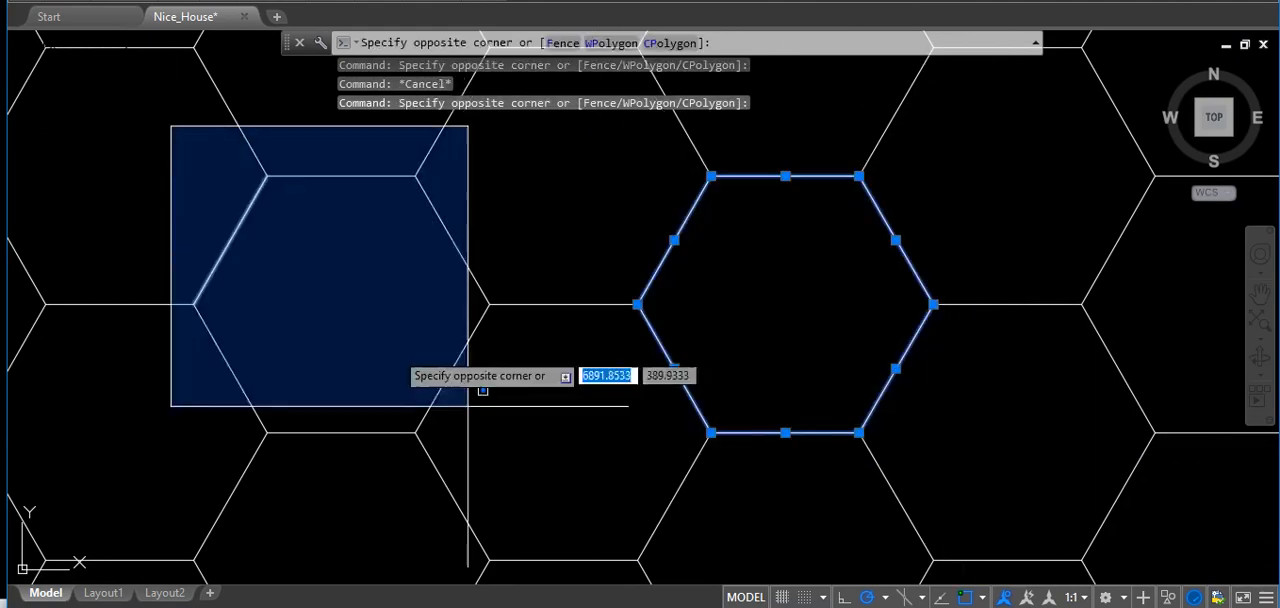
click(546, 472)
middle_drag(1064, 202, 850, 224)
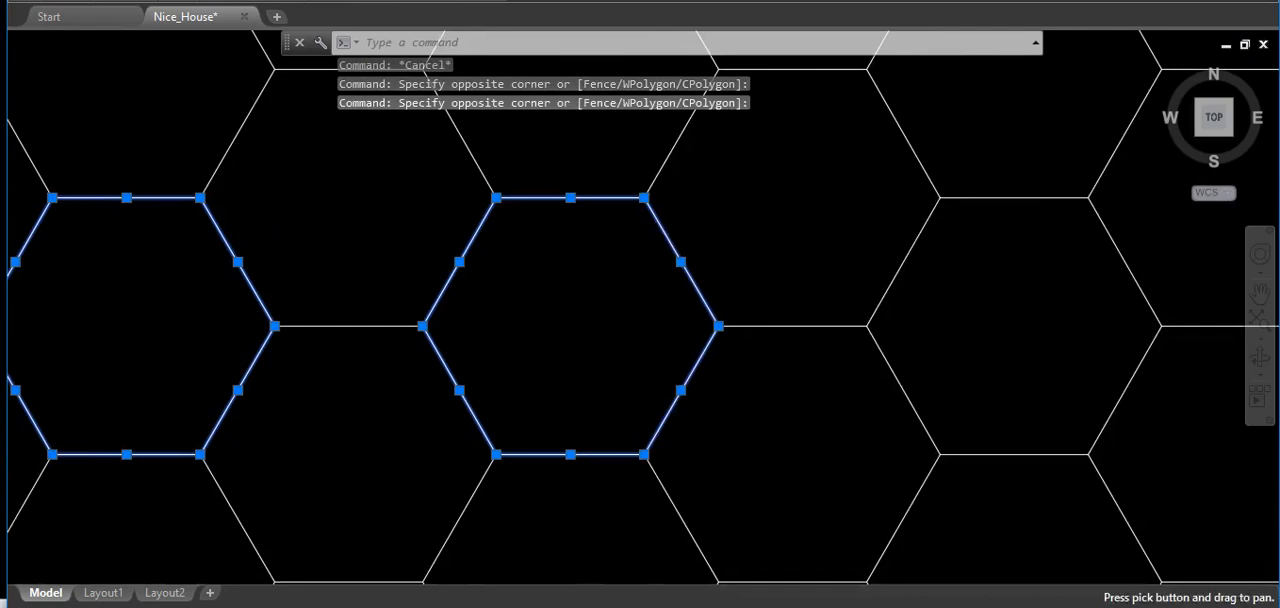
click(820, 146)
click(1260, 528)
scroll(848, 348, down, 4)
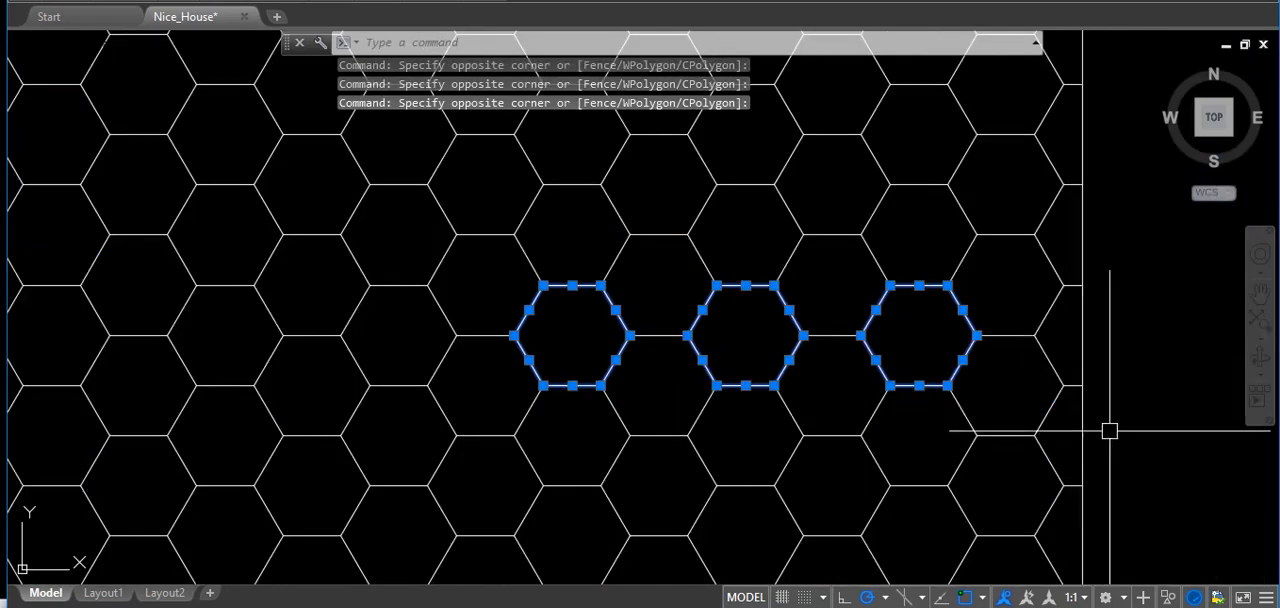
key(Return)
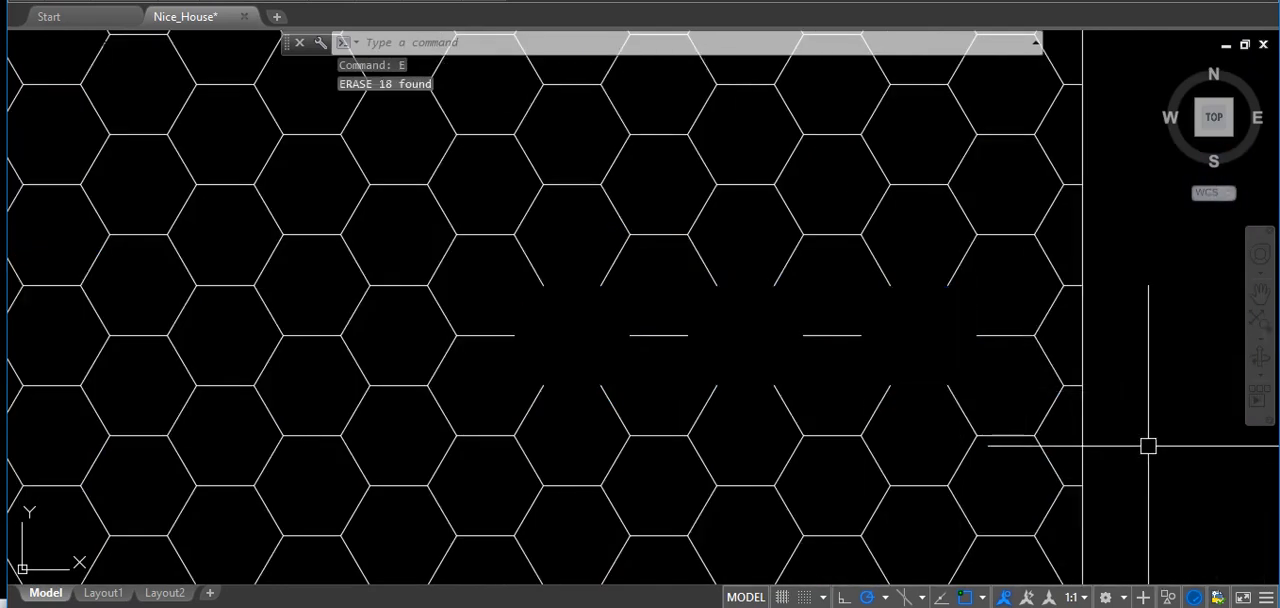
key(ctrl+z)
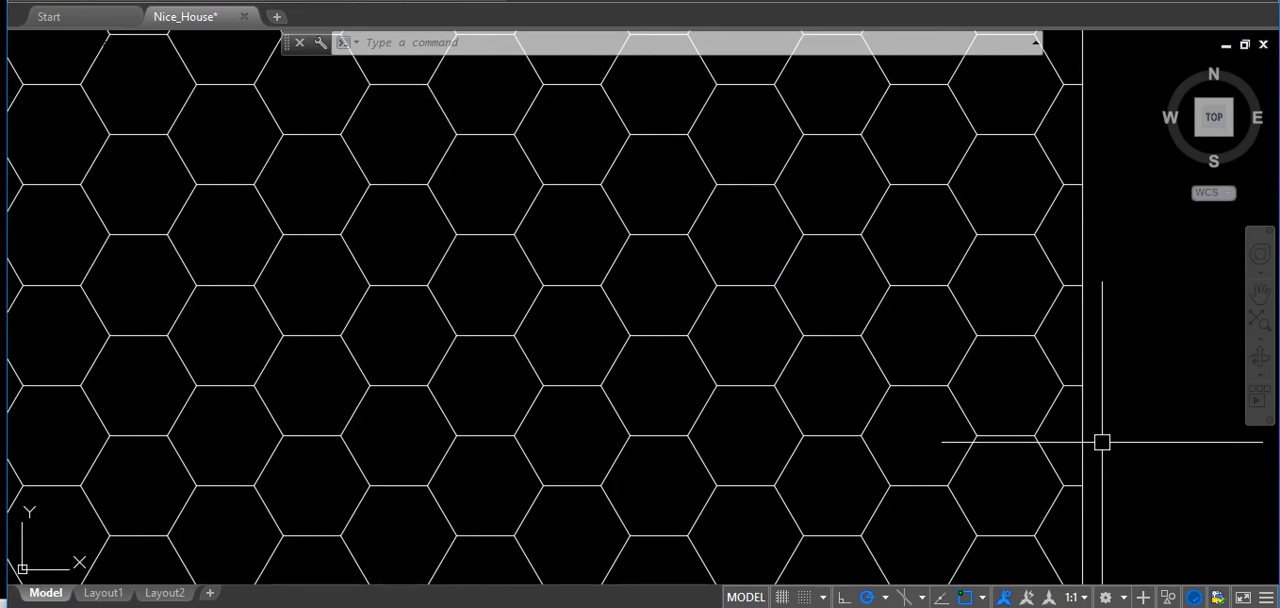
Draw a closed four-sided diamond of lines across the middle of the honeycomb, starting and ending at the midpoint of a horizontal hexagon edge.
scroll(1101, 442, down, 2)
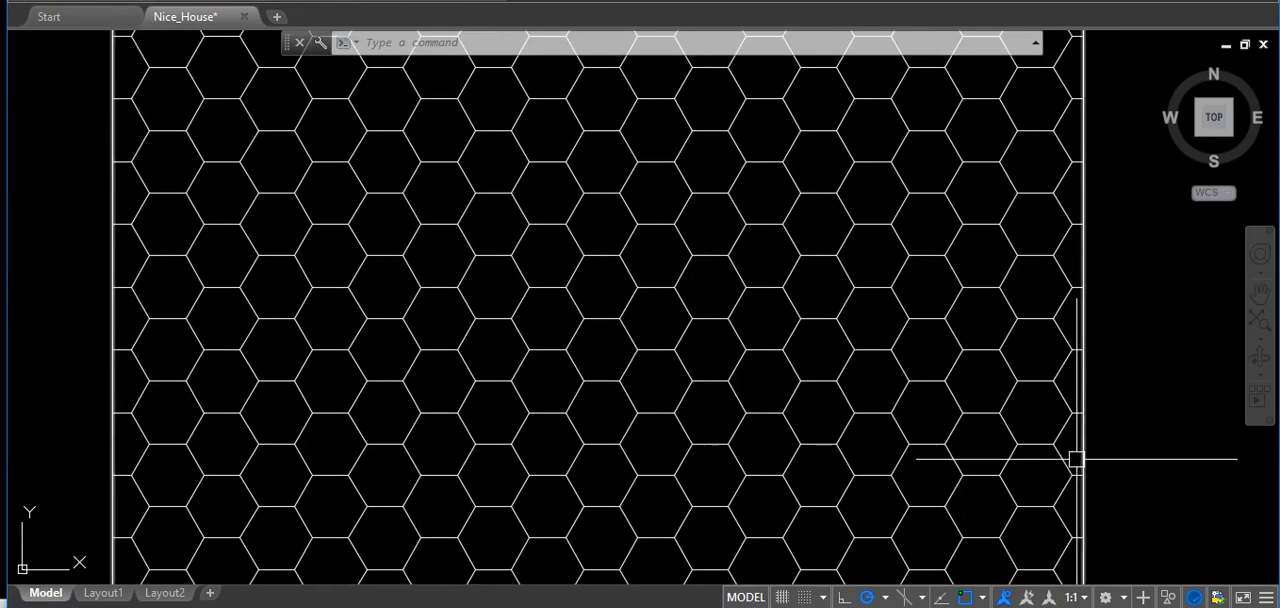
text(l)
key(Return)
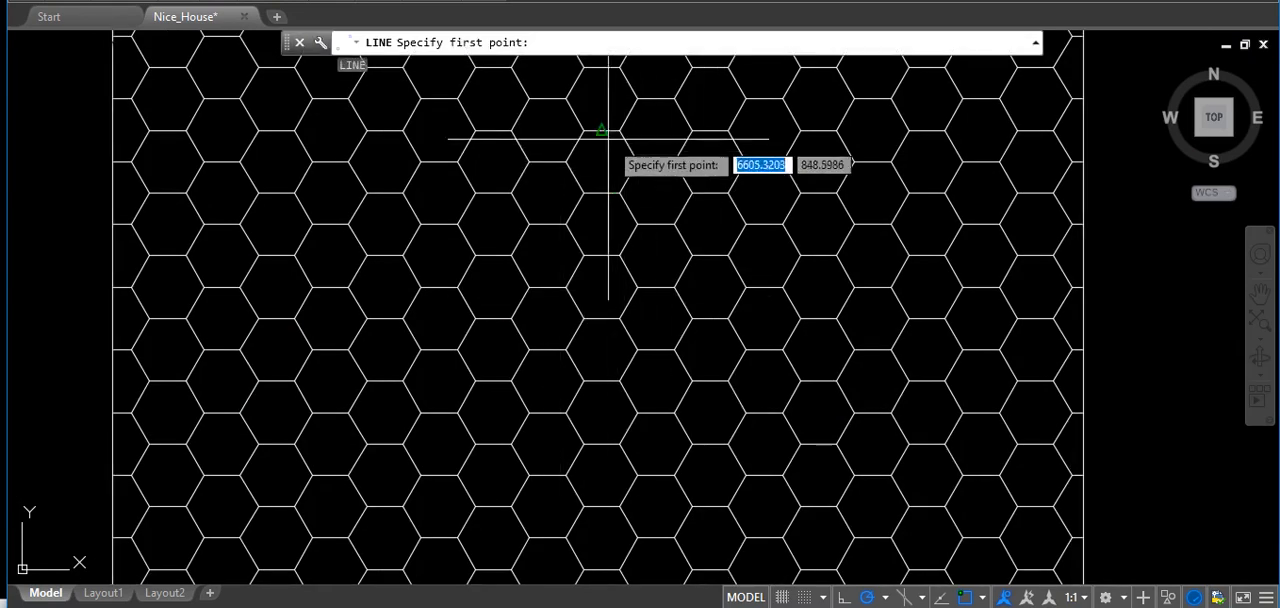
click(615, 130)
click(420, 350)
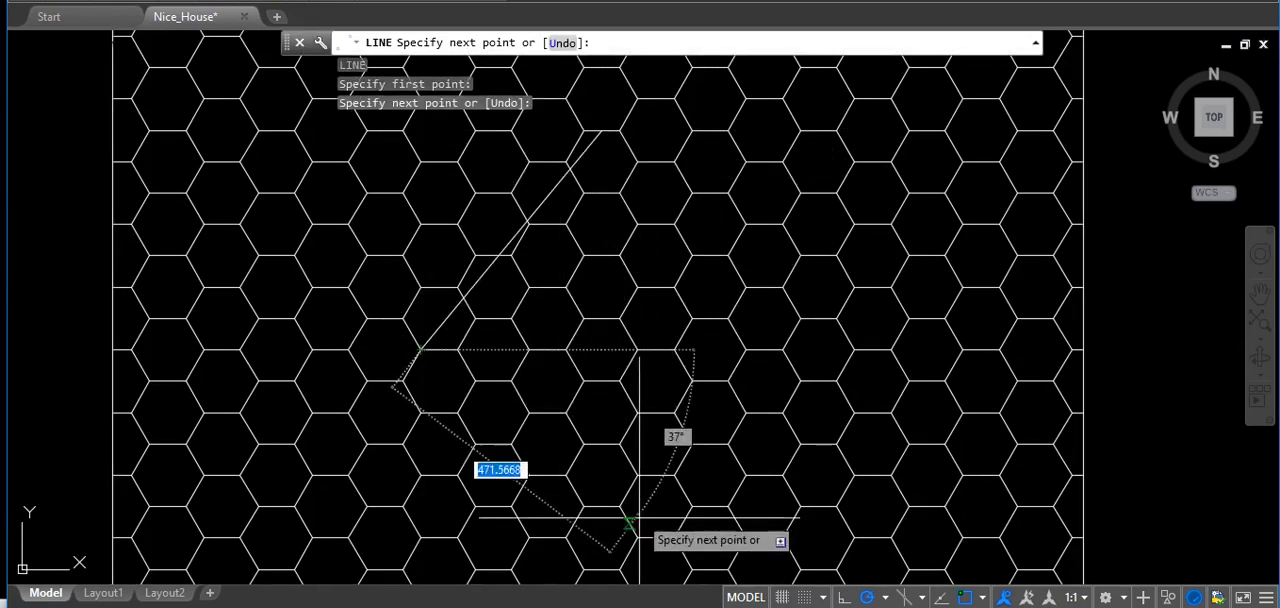
click(600, 570)
click(845, 341)
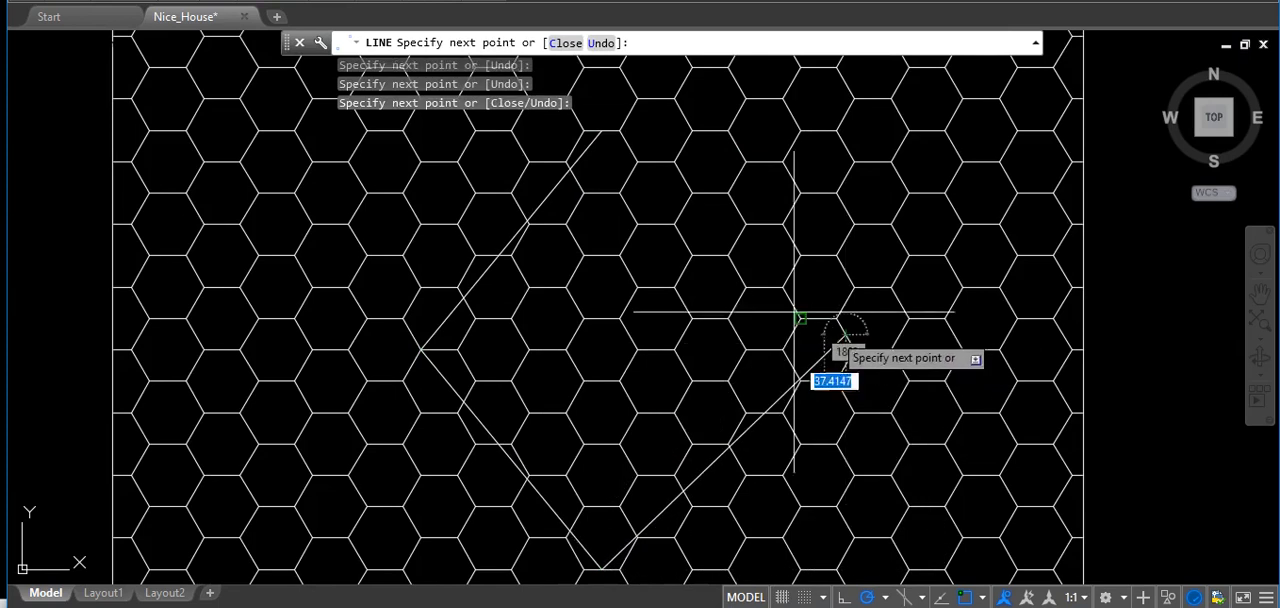
click(603, 132)
key(Return)
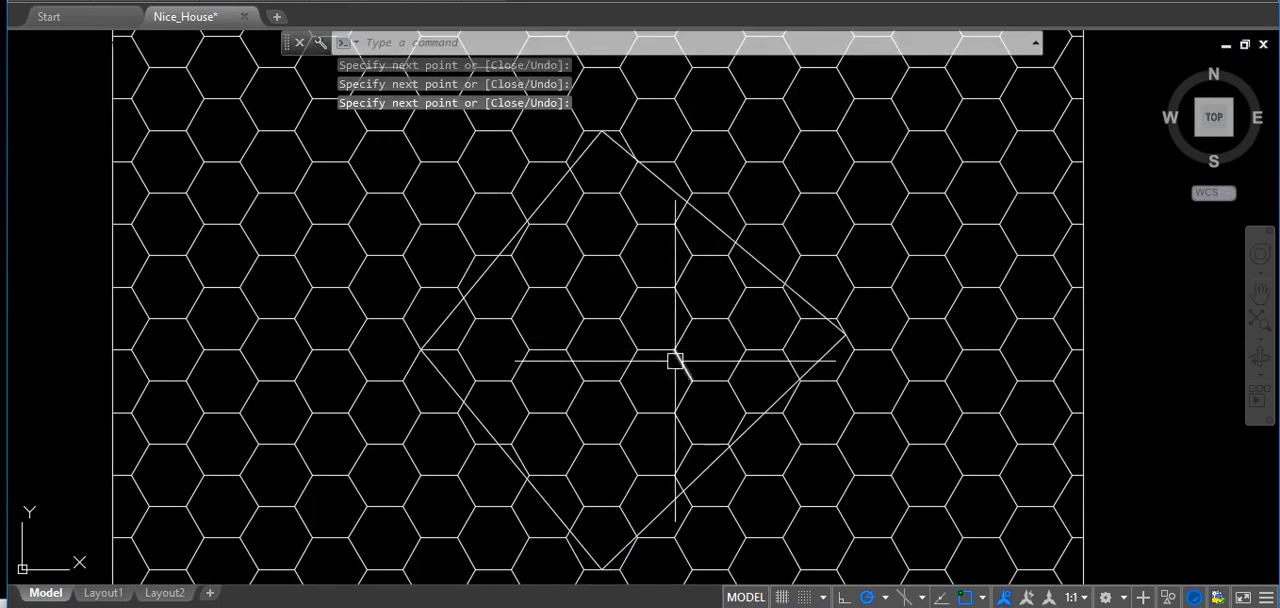
Examine where the diamond's sides cross the individual honeycomb edges.
scroll(571, 214, up, 7)
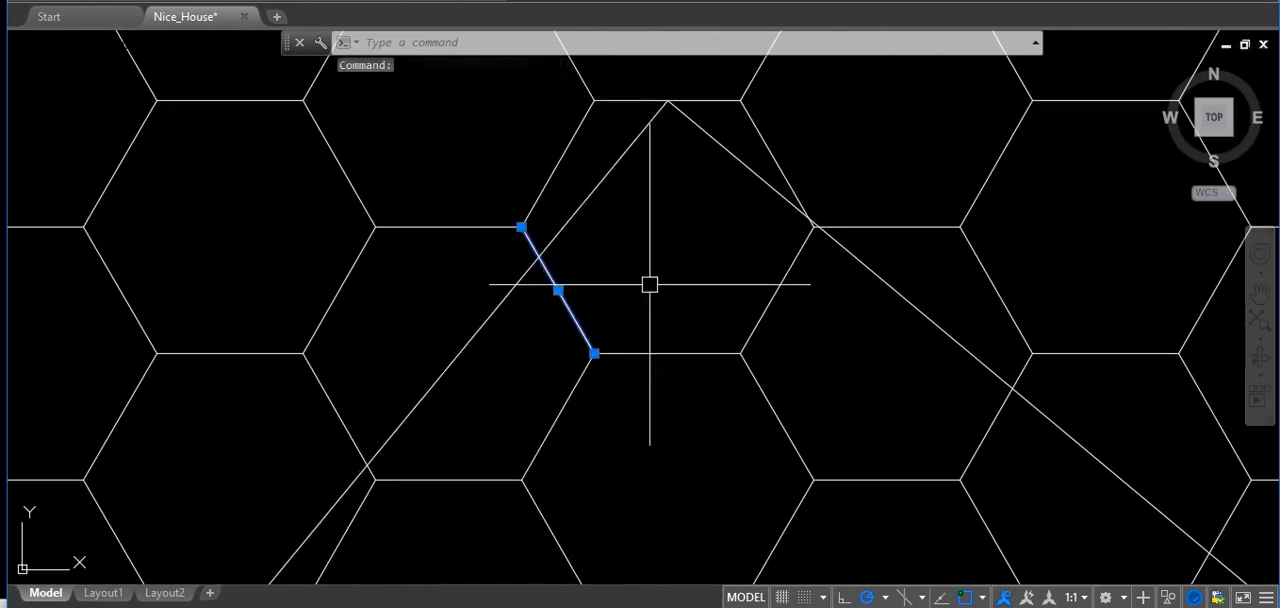
key(Escape)
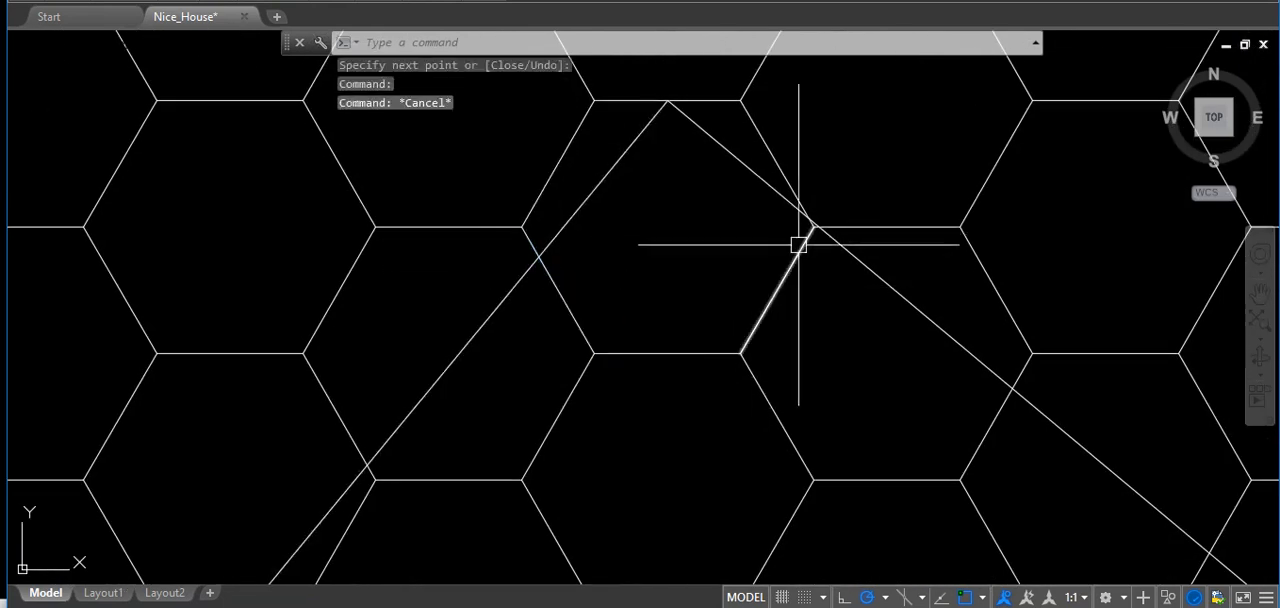
scroll(694, 134, down, 7)
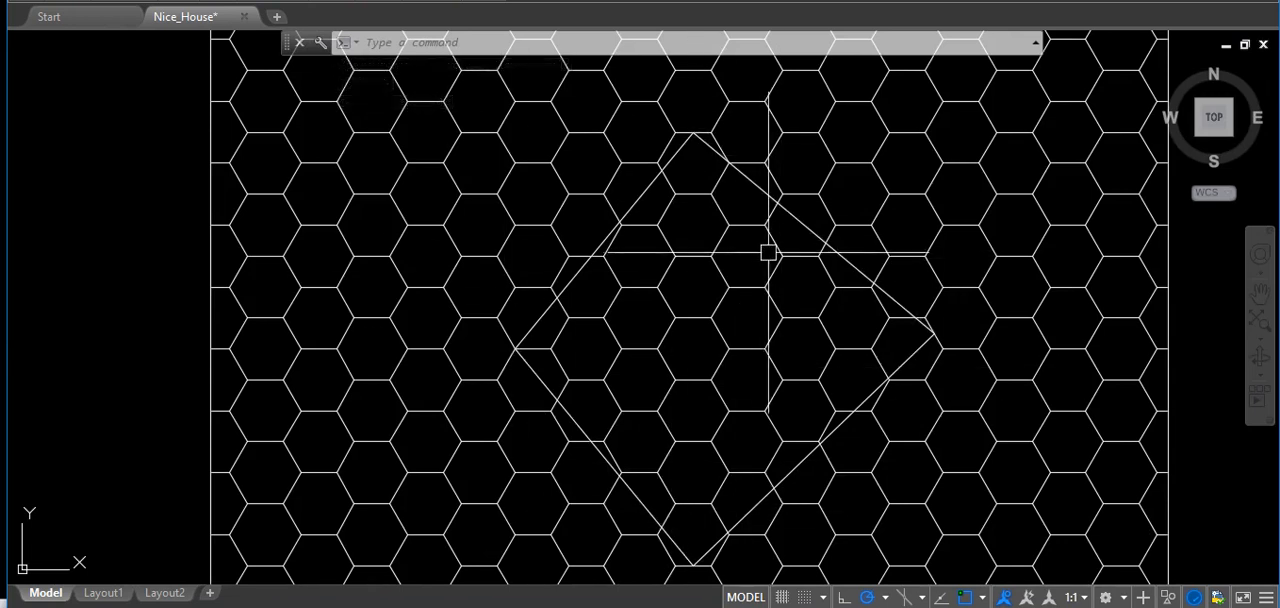
scroll(806, 240, up, 5)
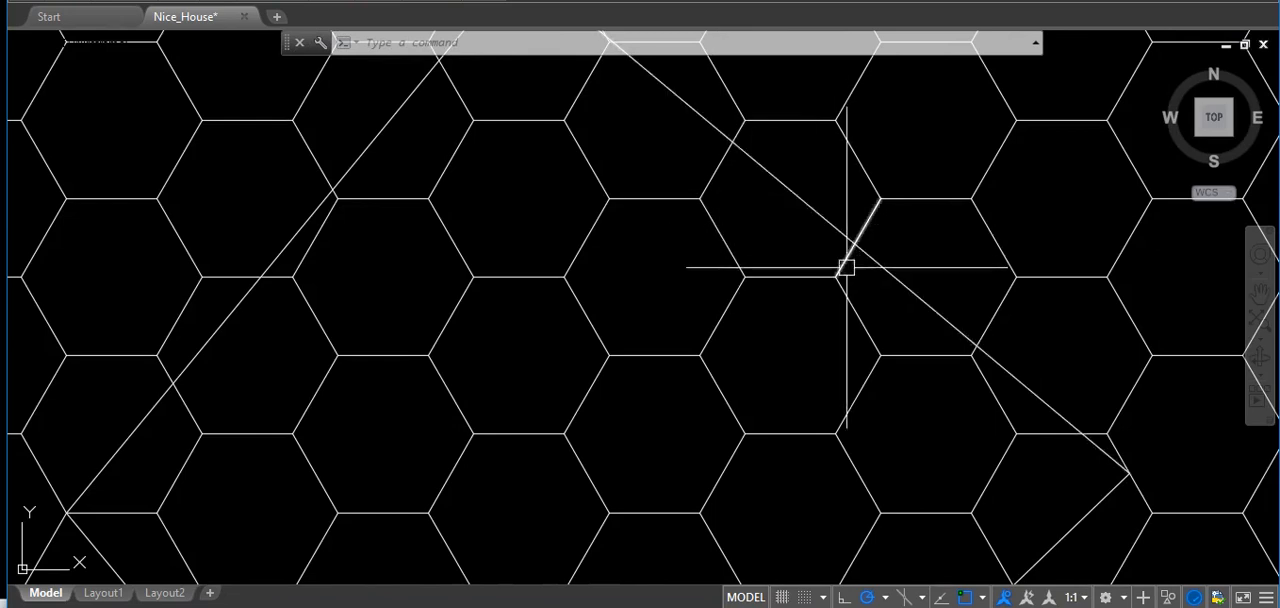
scroll(840, 325, down, 2)
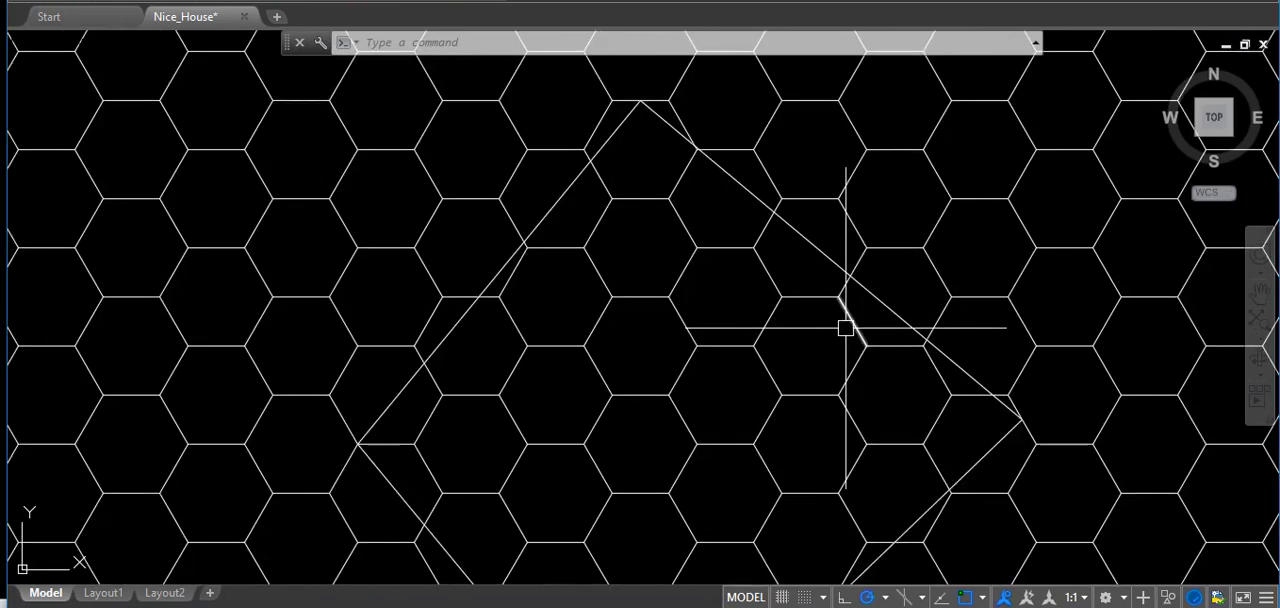
scroll(628, 128, up, 2)
scroll(648, 195, down, 2)
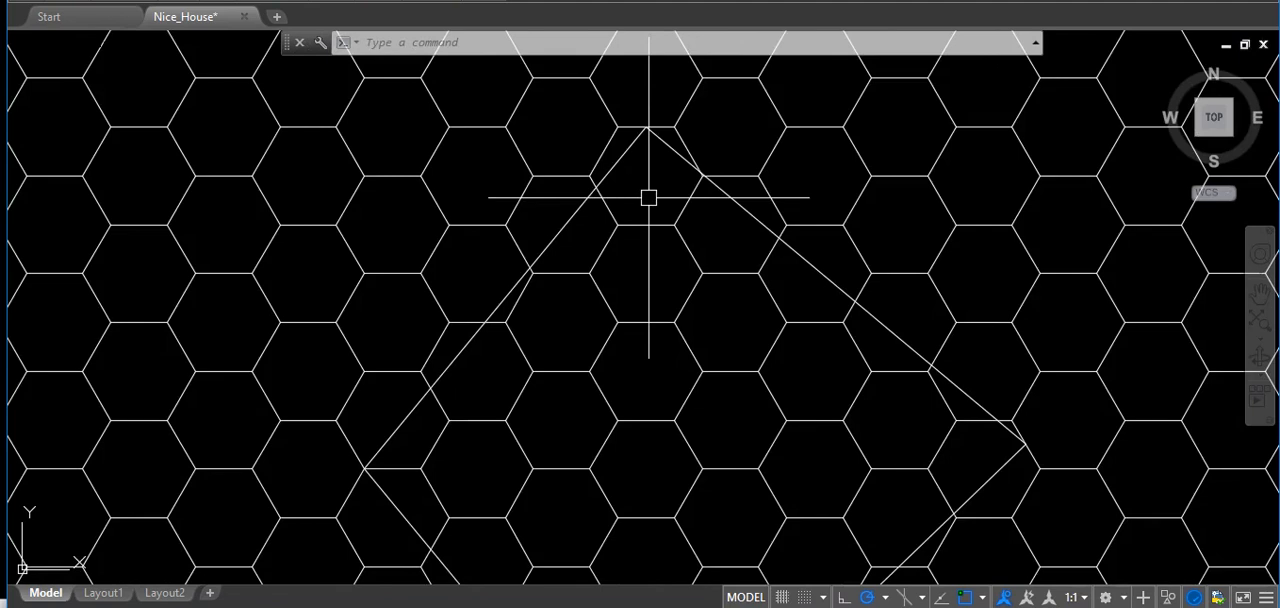
scroll(653, 215, down, 2)
middle_drag(824, 309, 648, 311)
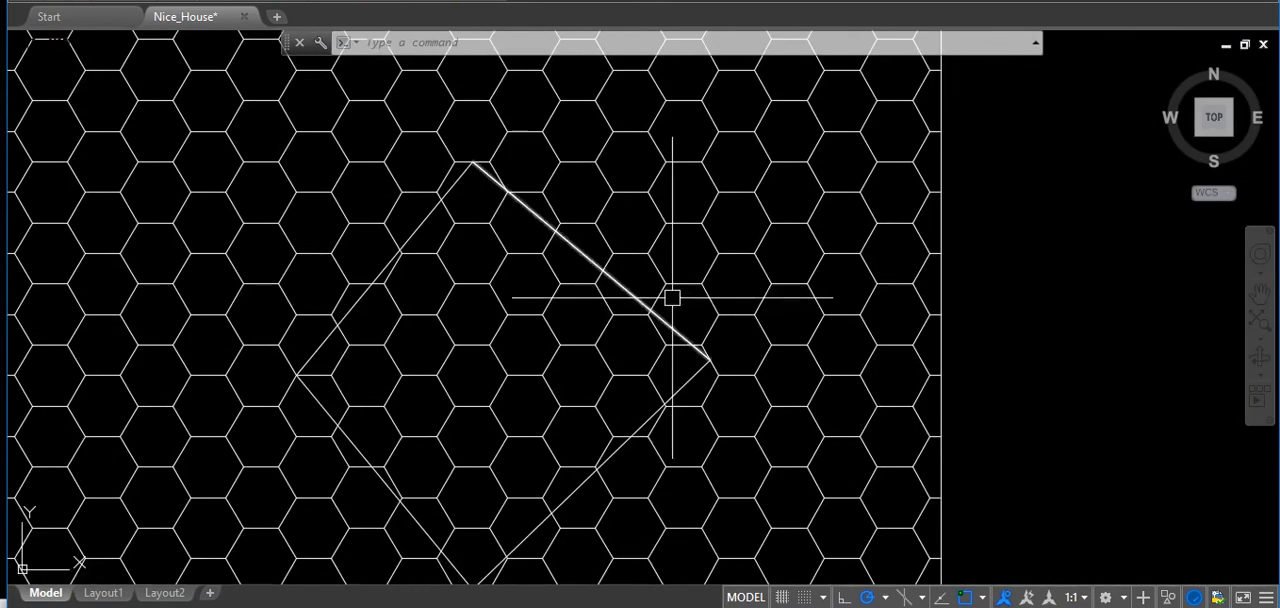
Demonstrate one crossing and two window selections in the empty area outside the honeycomb's border.
click(1077, 341)
click(984, 225)
click(1031, 249)
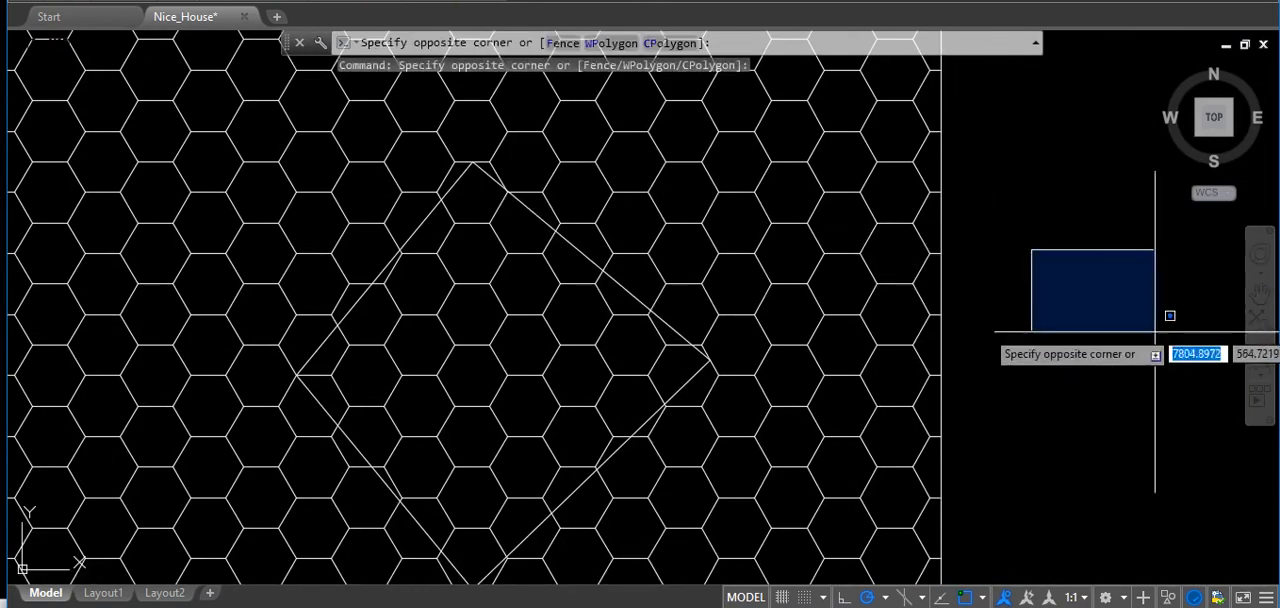
click(1156, 349)
click(1014, 257)
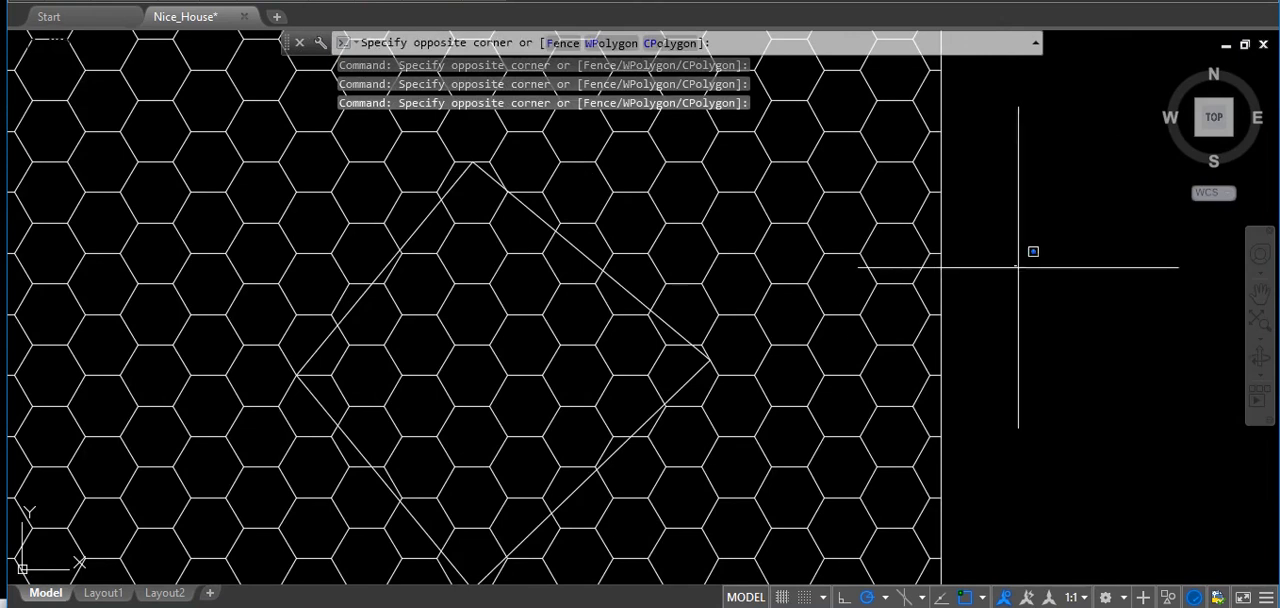
click(1152, 404)
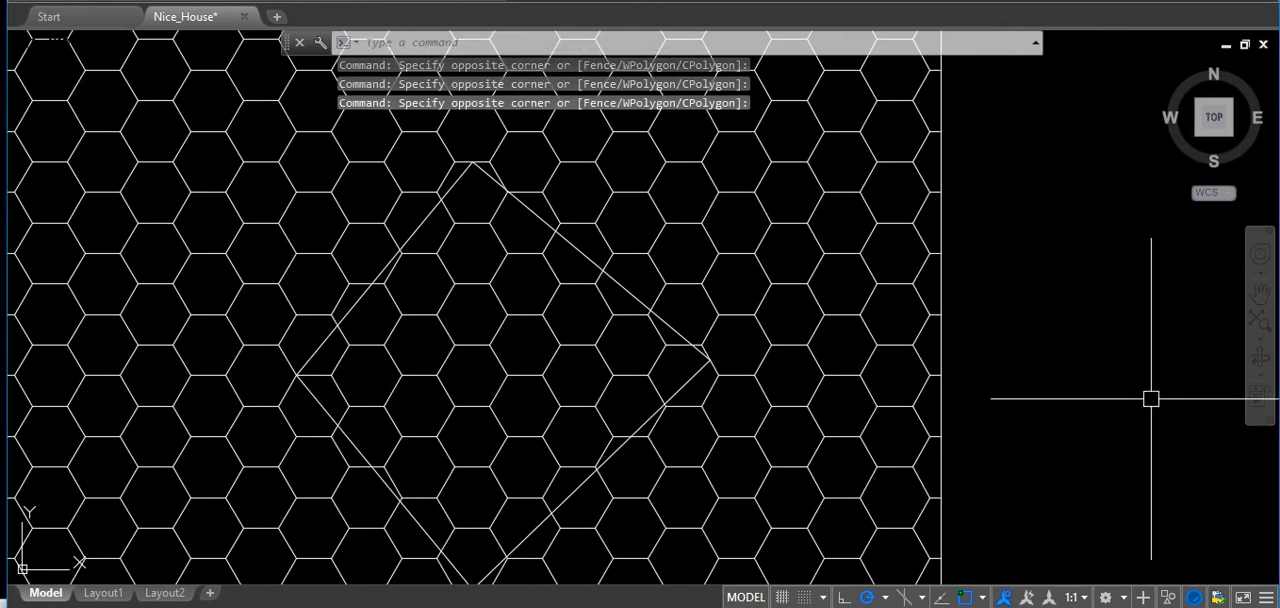
Select the two diamond sides that meet at its upper vertex individually, and clear the selection.
mouse_move(810, 410)
middle_down()
mouse_move(906, 403)
mouse_move(937, 385)
middle_up()
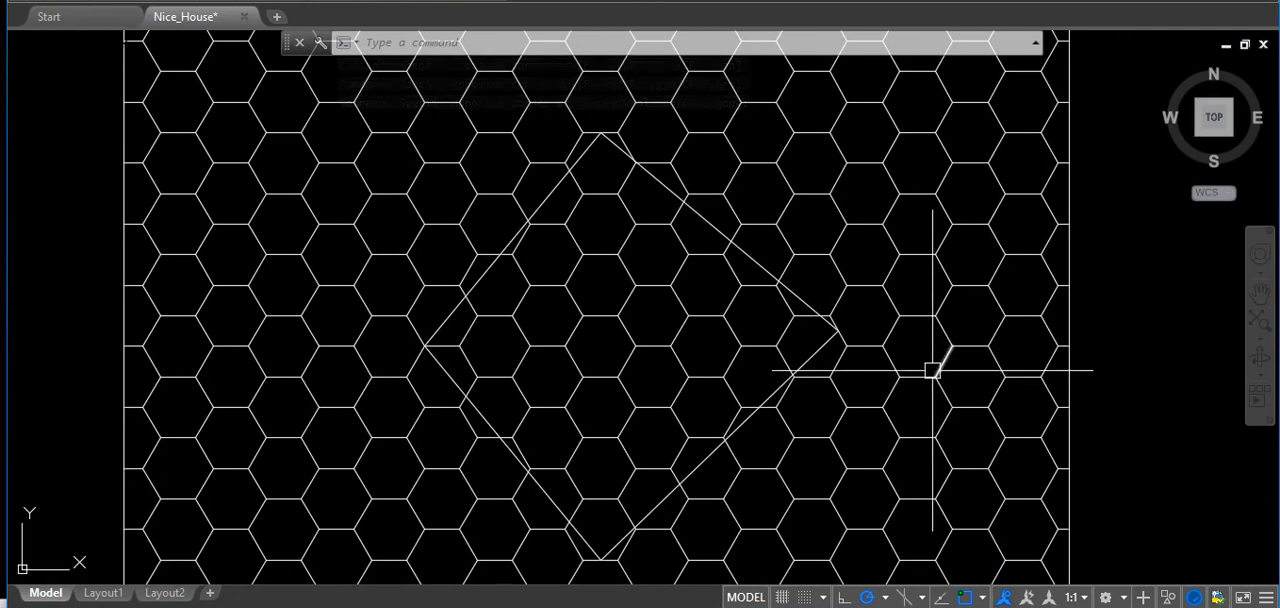
scroll(540, 105, up, 7)
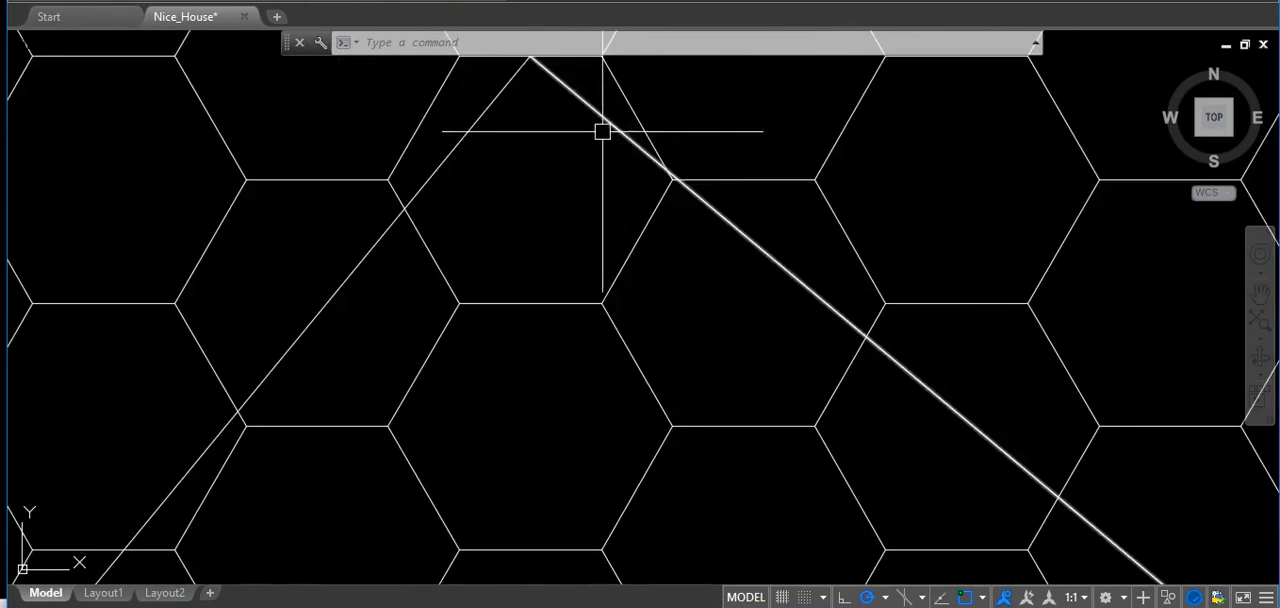
middle_drag(547, 145, 686, 394)
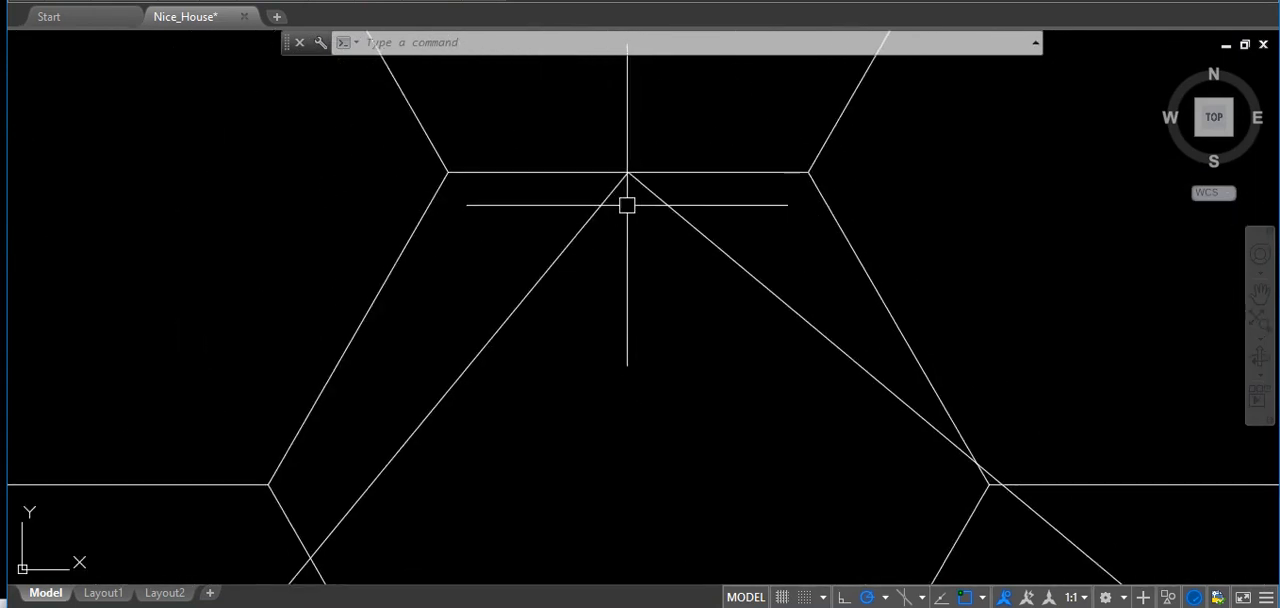
click(628, 207)
click(611, 200)
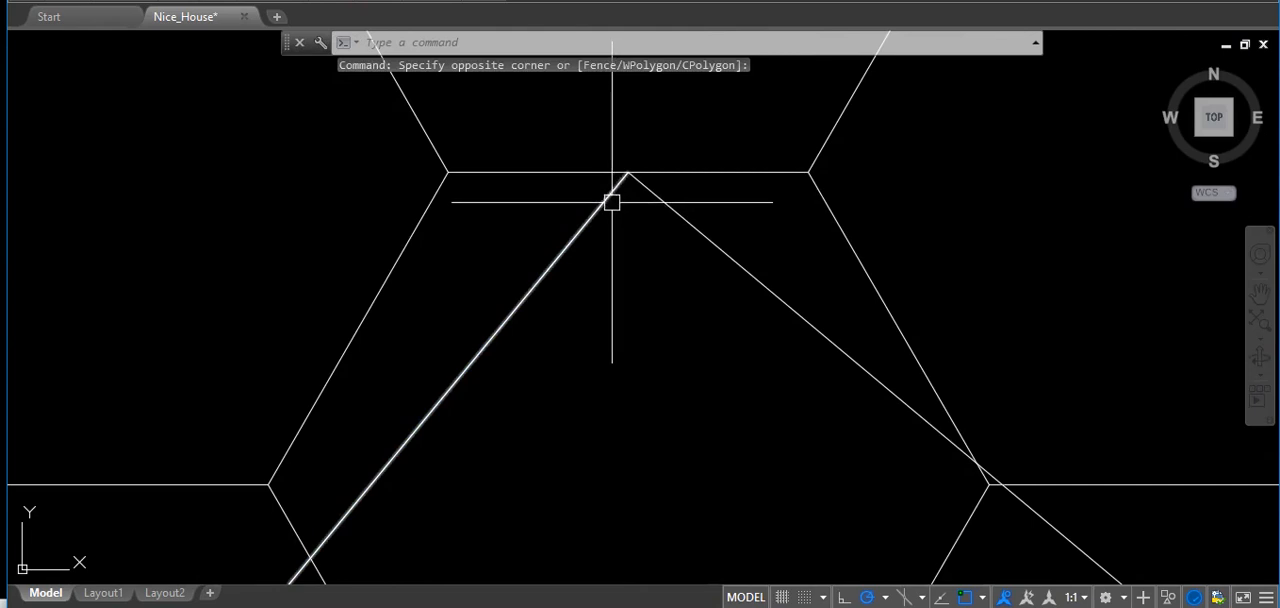
click(654, 192)
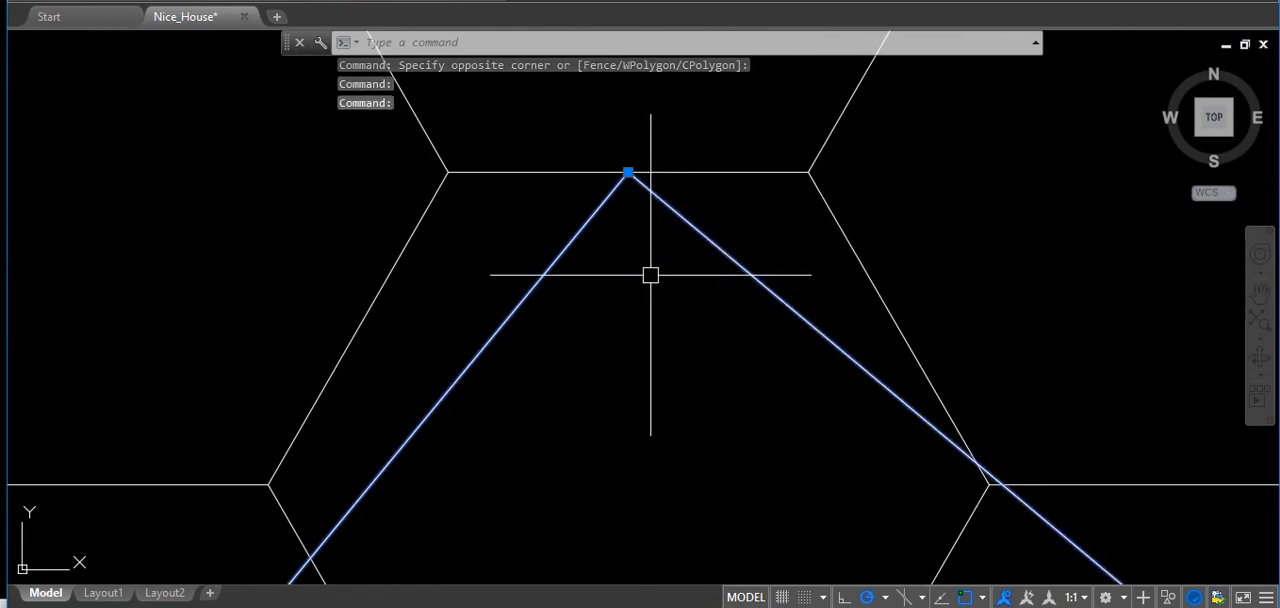
key(Escape)
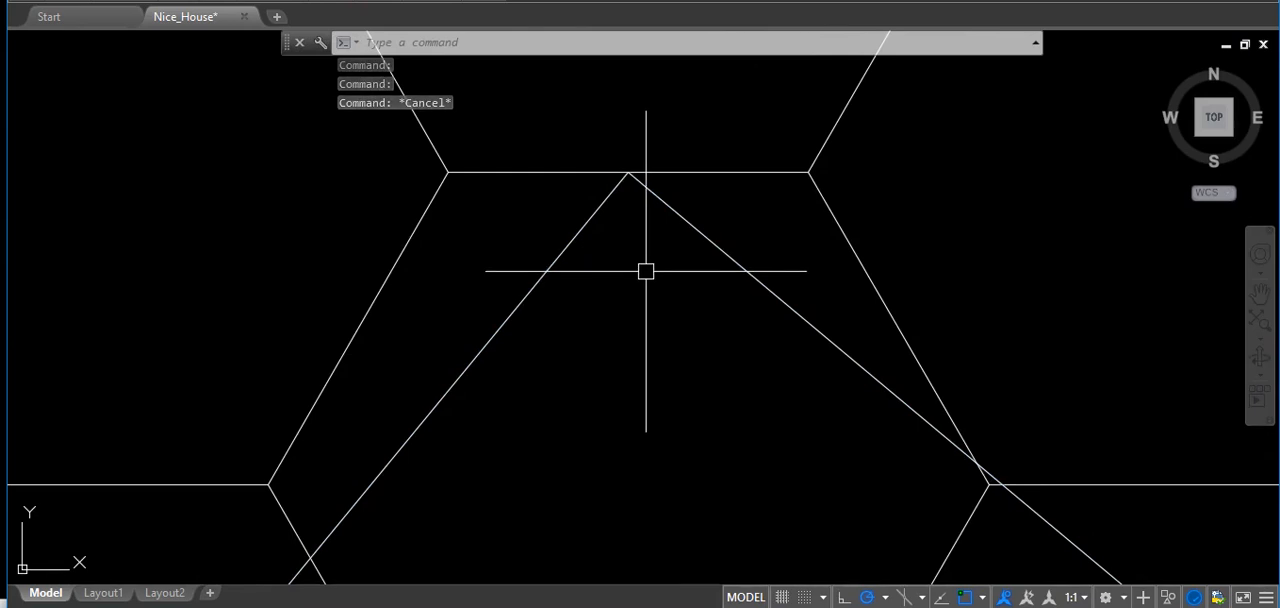
Start a WPolygon selection just inside the diamond's upper vertex and place its next corner just inside the left vertex.
click(631, 201)
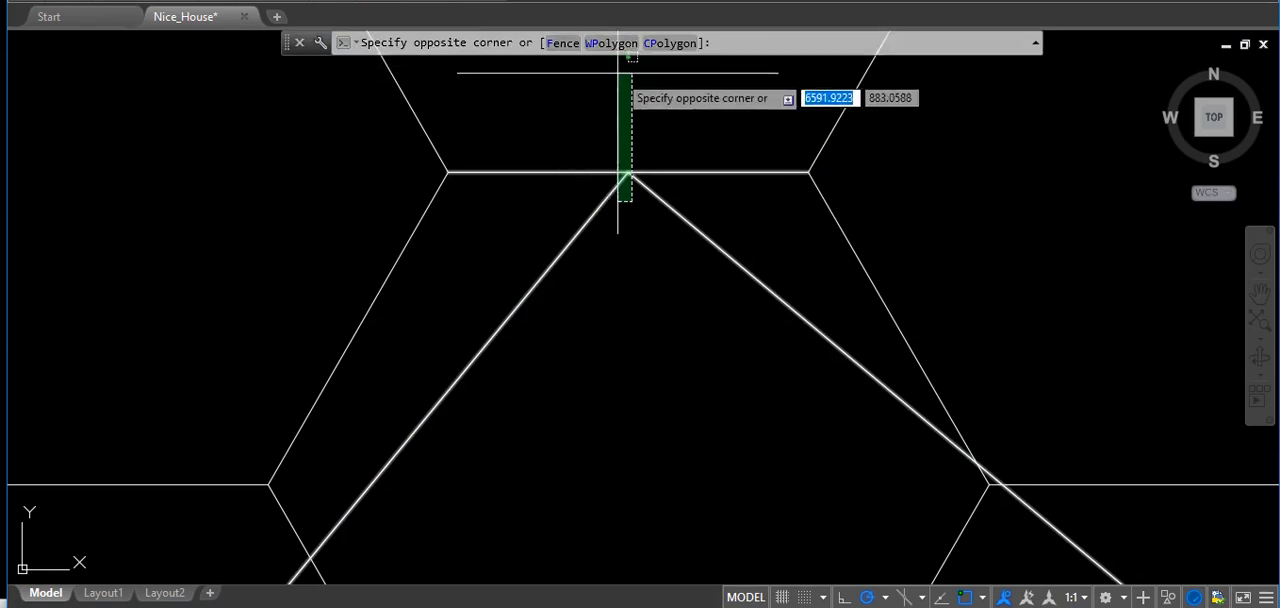
text(WP)
key(Return)
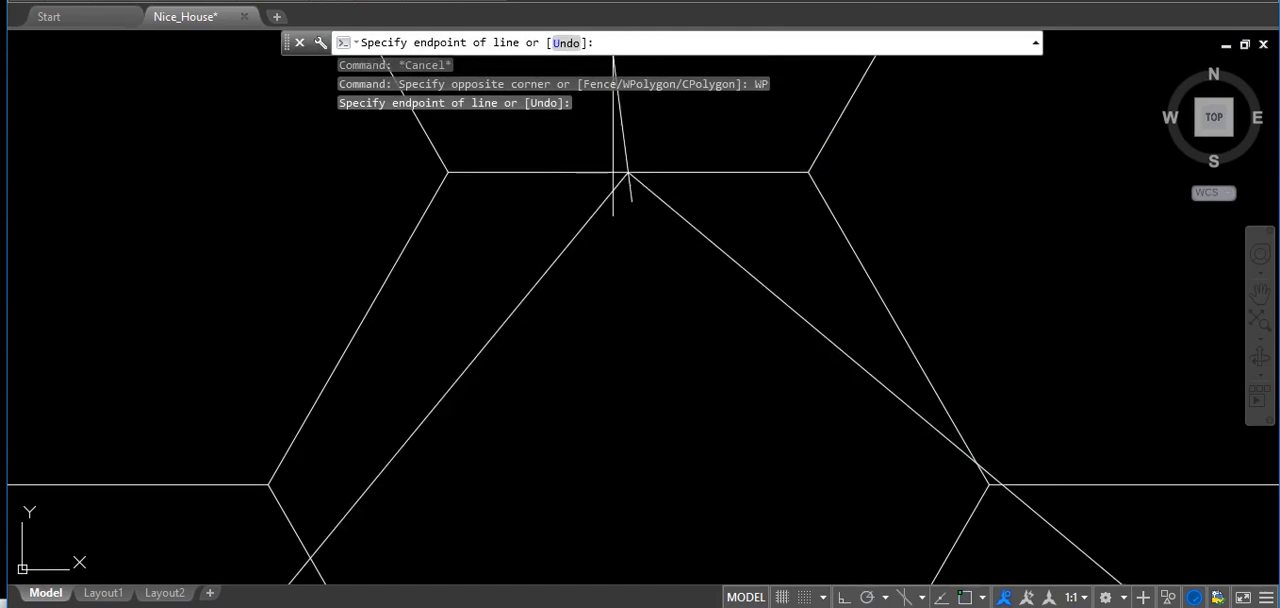
scroll(650, 186, down, 6)
click(644, 185)
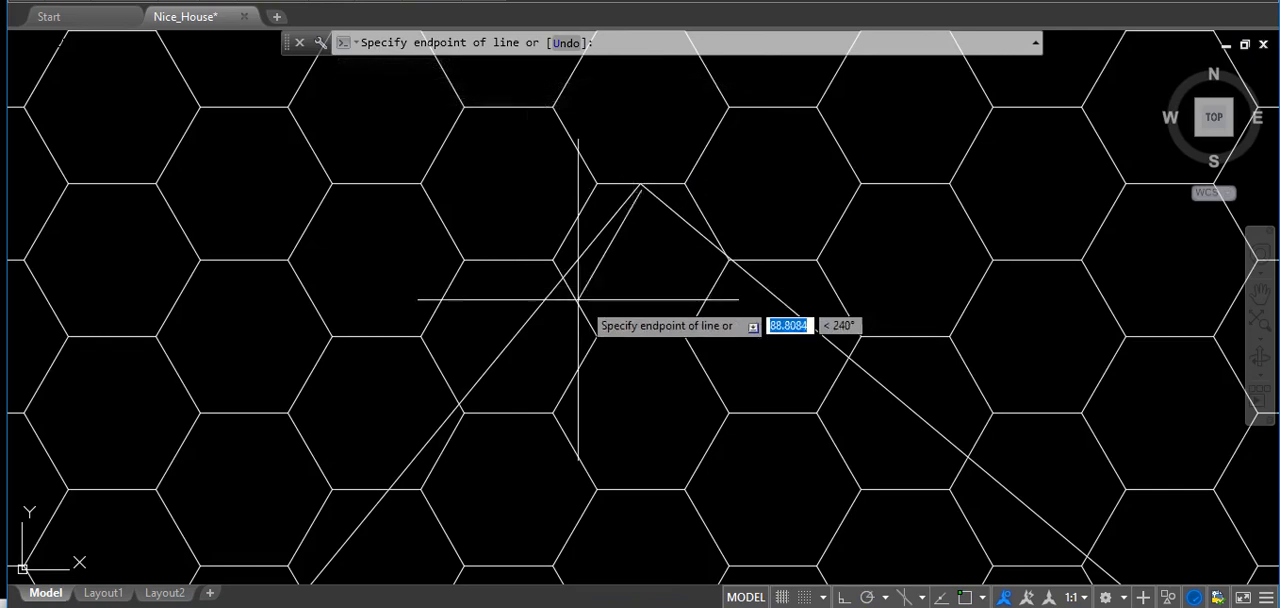
scroll(665, 205, down, 5)
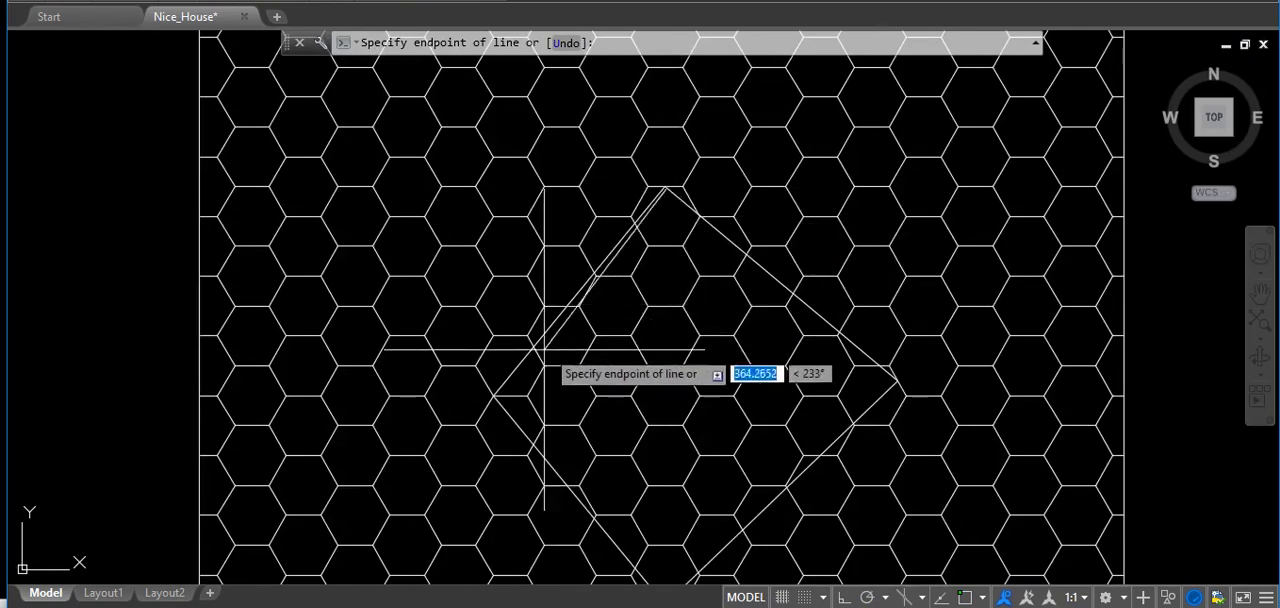
scroll(537, 345, up, 10)
scroll(407, 364, up, 3)
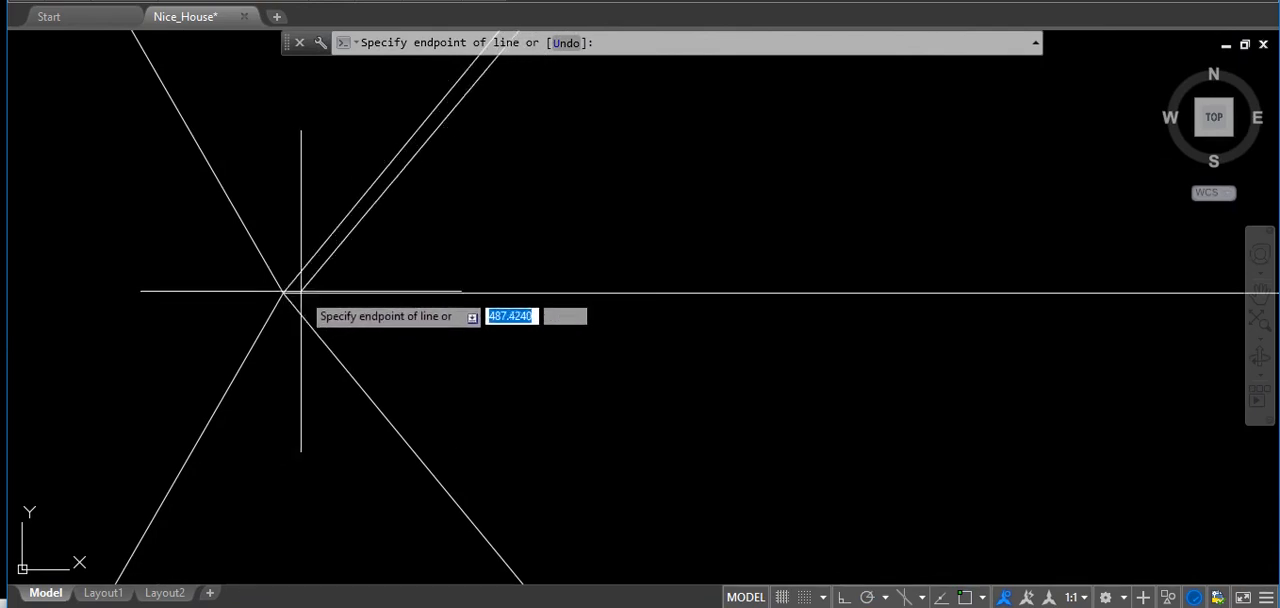
scroll(343, 288, down, 5)
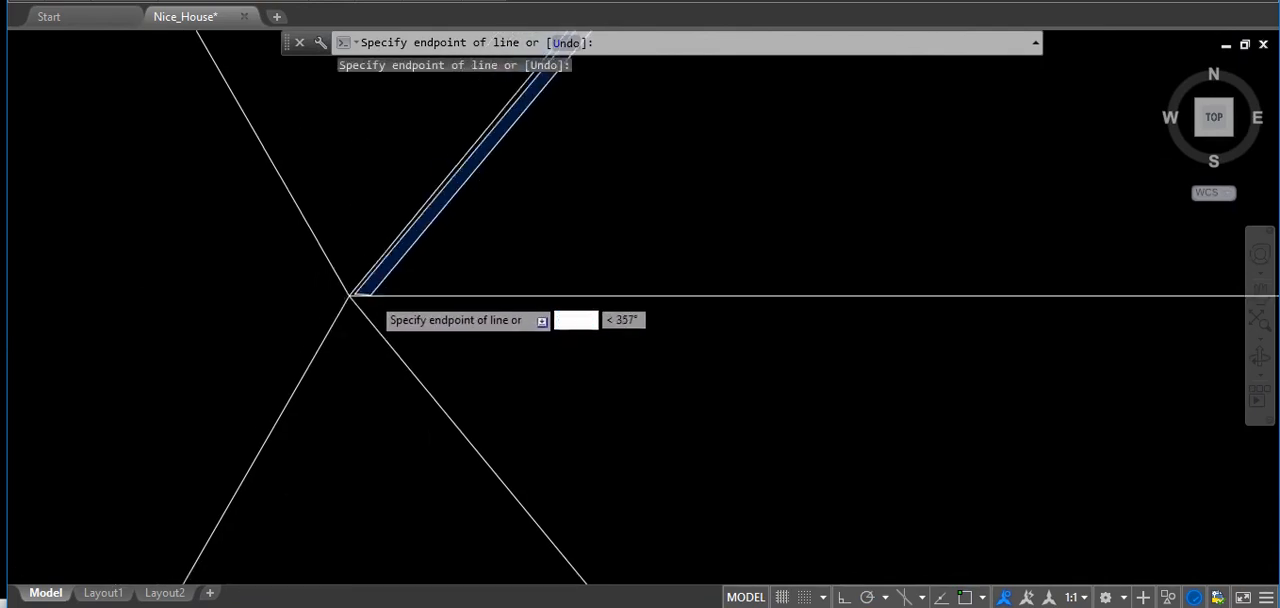
Complete the window polygon with corners just inside the diamond's lower and right vertices, and erase the honeycomb edges it selects.
middle_drag(716, 498, 675, 90)
scroll(753, 303, up, 6)
scroll(751, 527, up, 6)
middle_drag(749, 541, 747, 266)
scroll(746, 326, up, 5)
scroll(718, 430, down, 7)
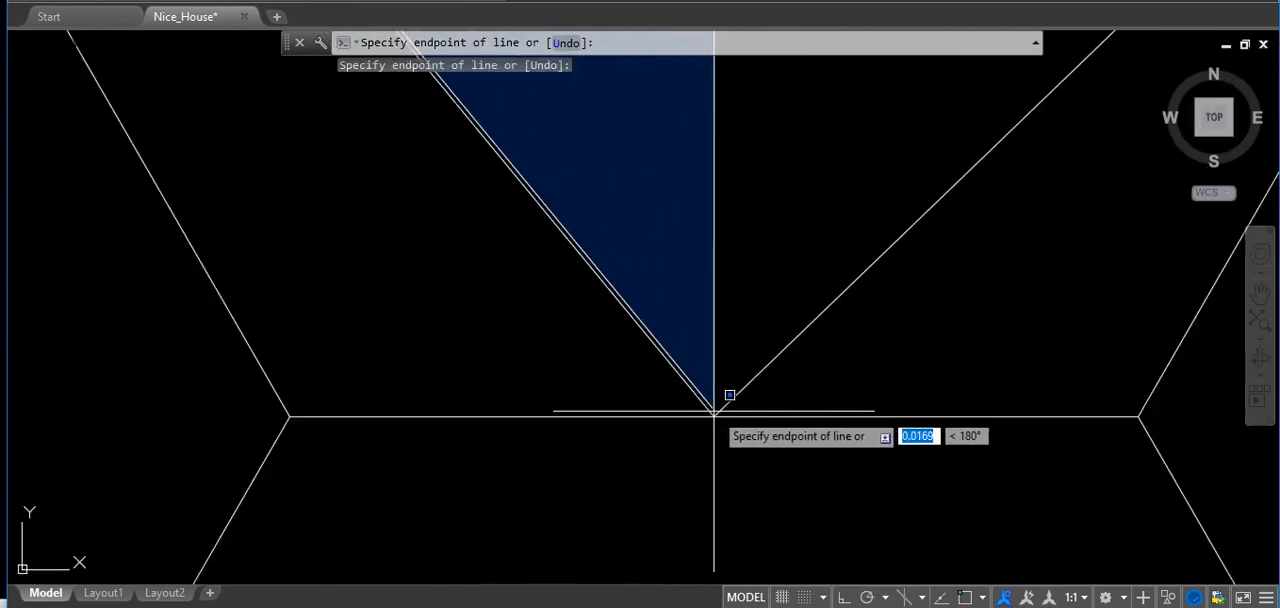
scroll(816, 303, up, 9)
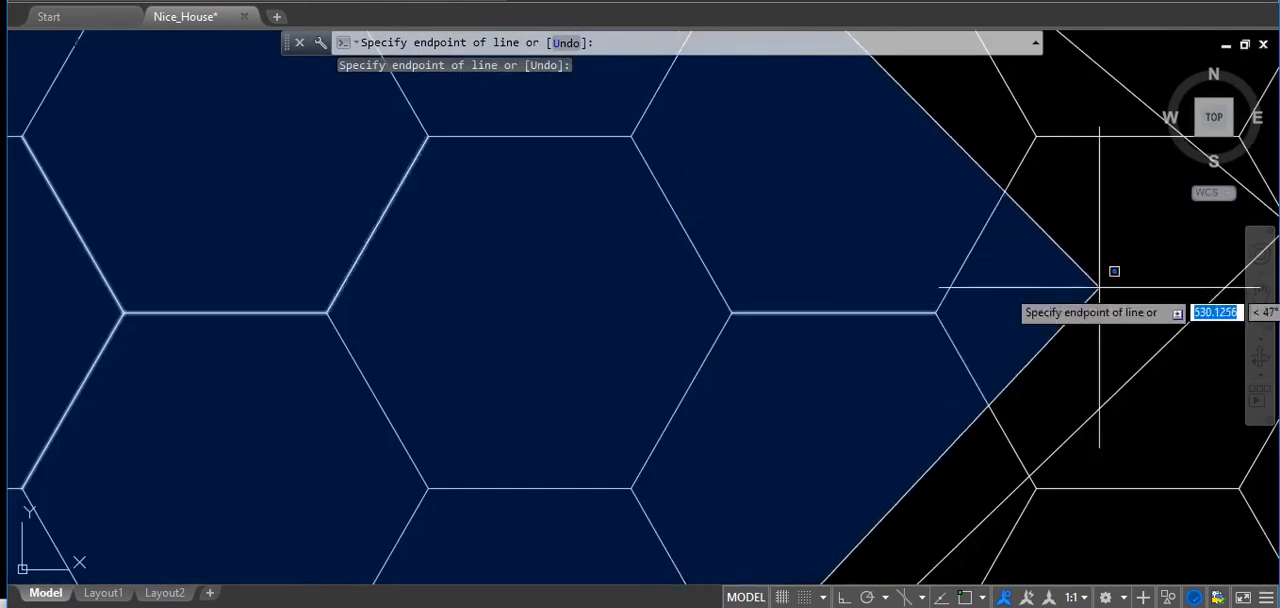
middle_drag(1115, 284, 753, 363)
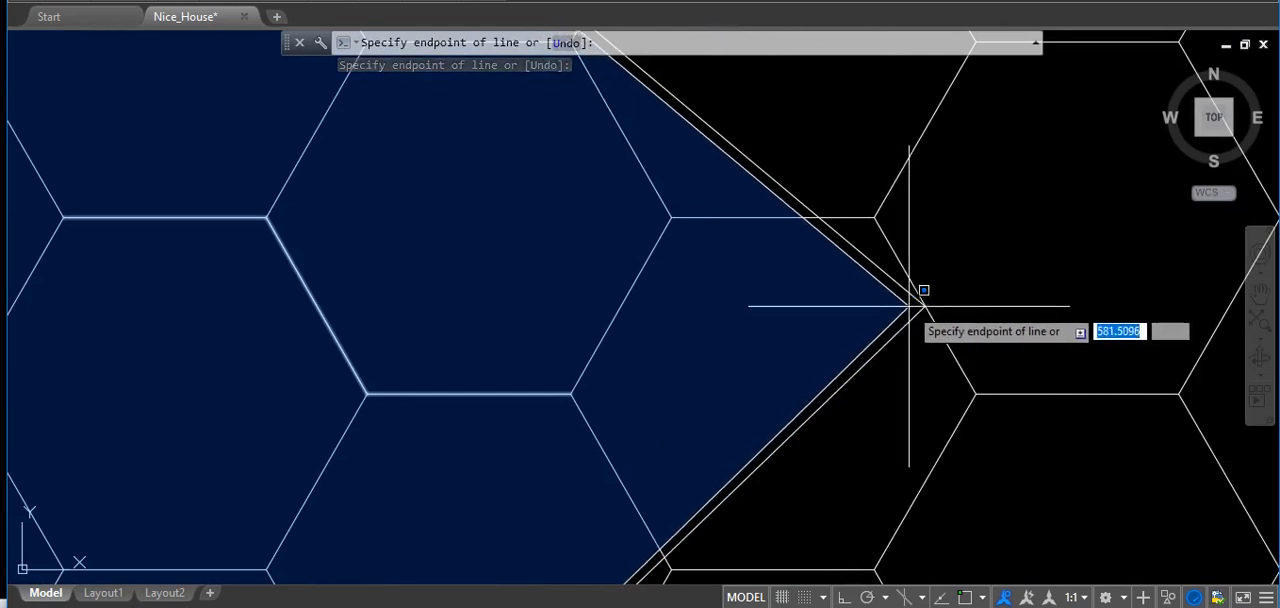
click(903, 306)
scroll(908, 305, down, 5)
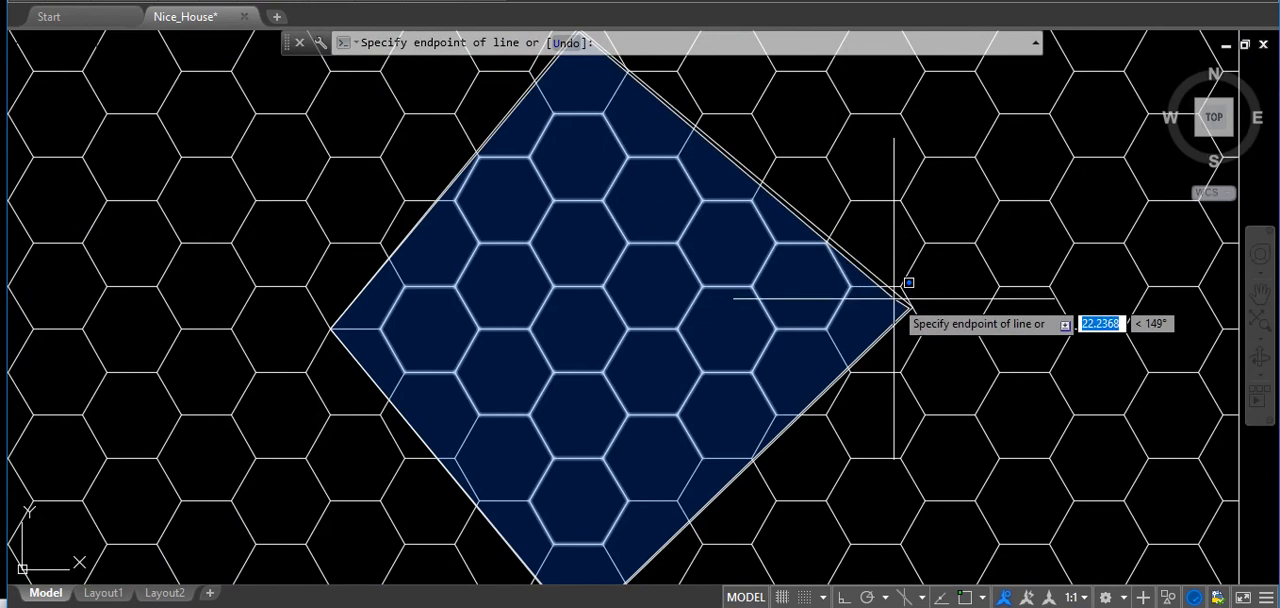
key(Return)
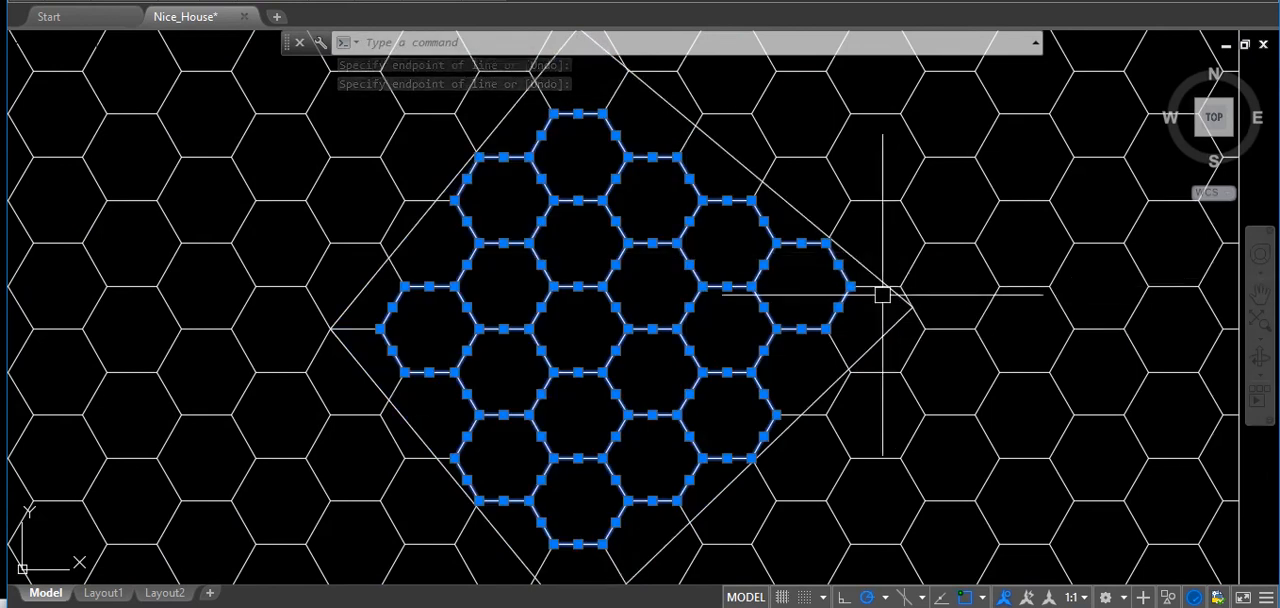
key(Delete)
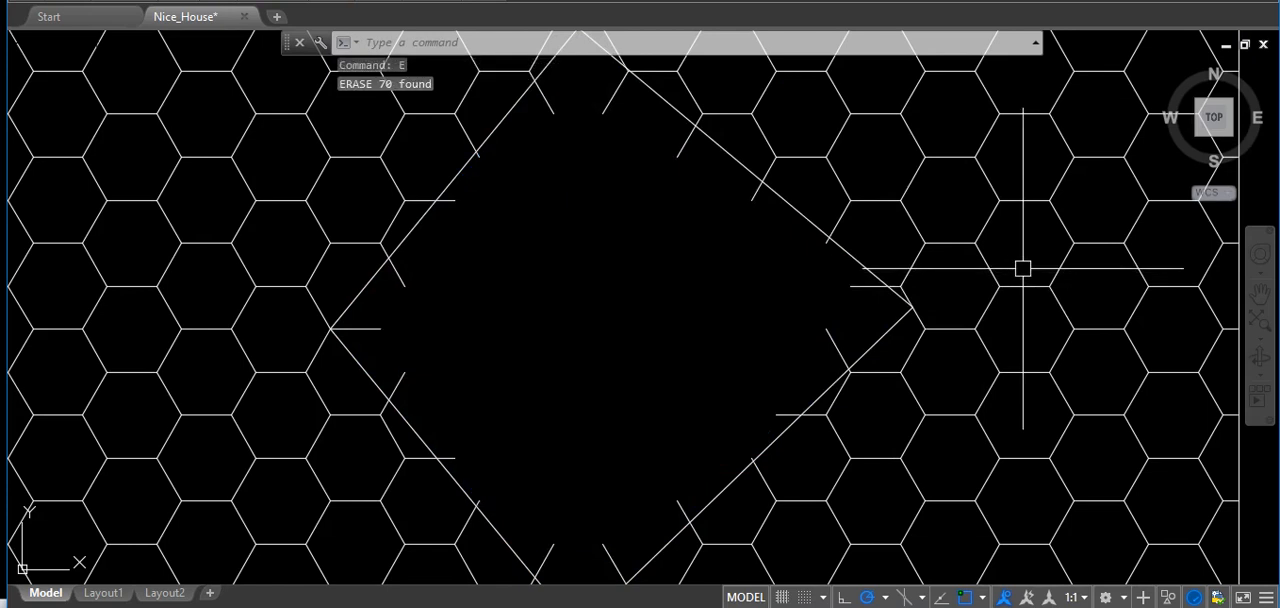
Examine the honeycomb edges along the diamond's sides, and undo the erase made with the window polygon.
scroll(560, 225, down, 2)
scroll(489, 91, up, 5)
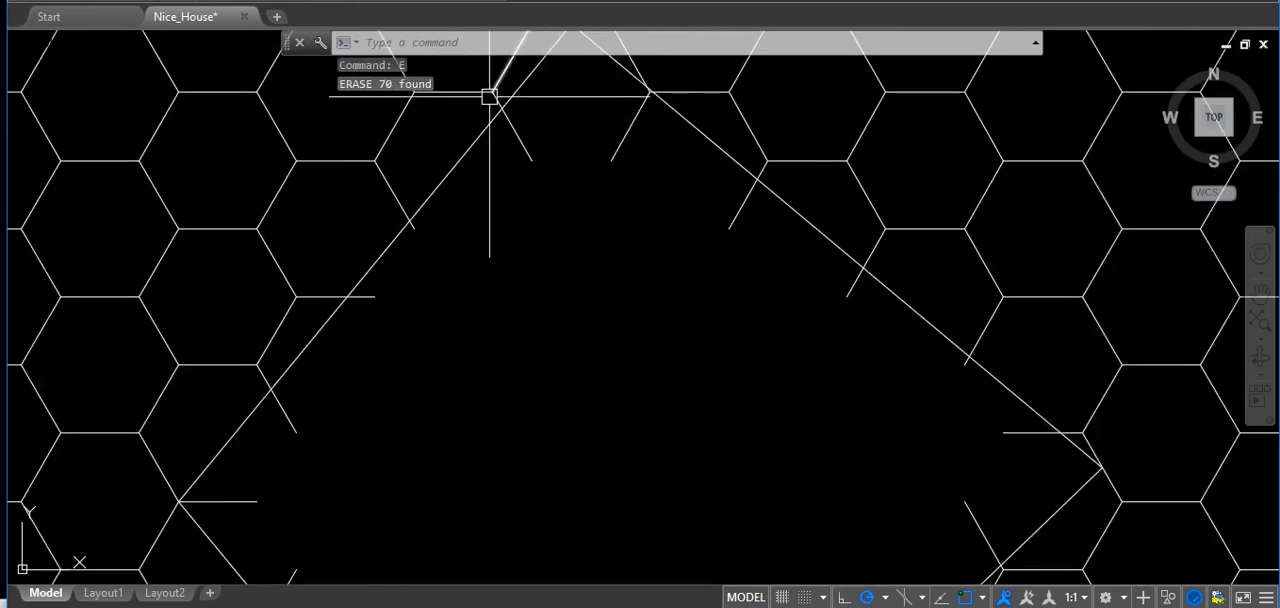
scroll(610, 213, down, 5)
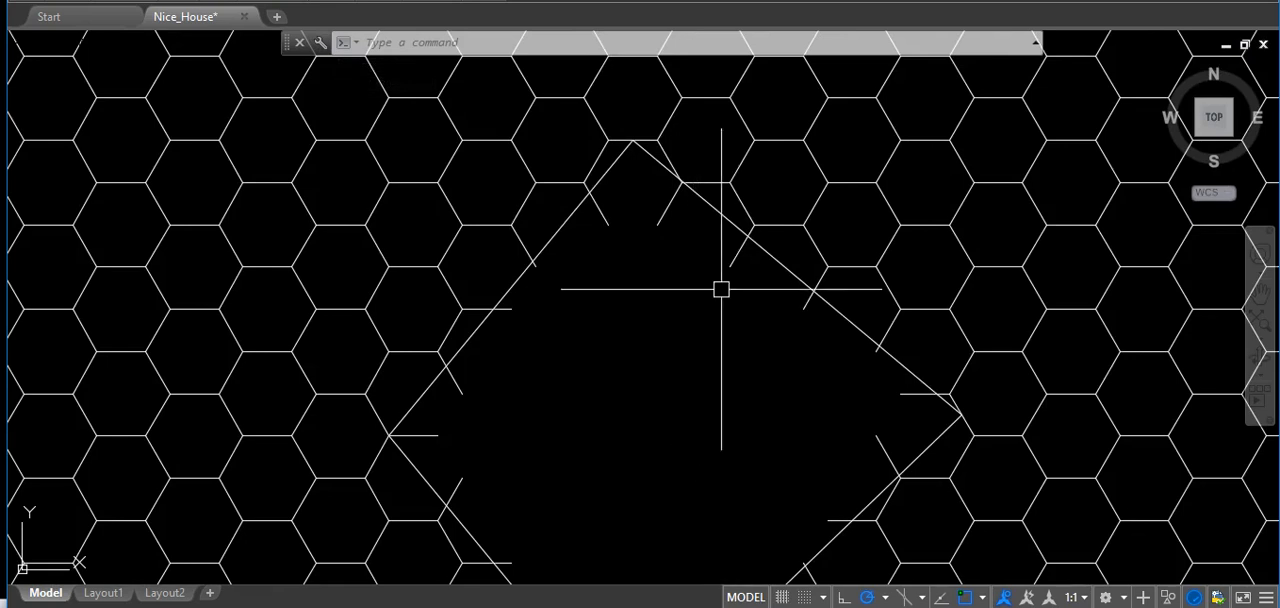
mouse_move(760, 397)
middle_down()
mouse_move(766, 334)
mouse_move(806, 287)
middle_up()
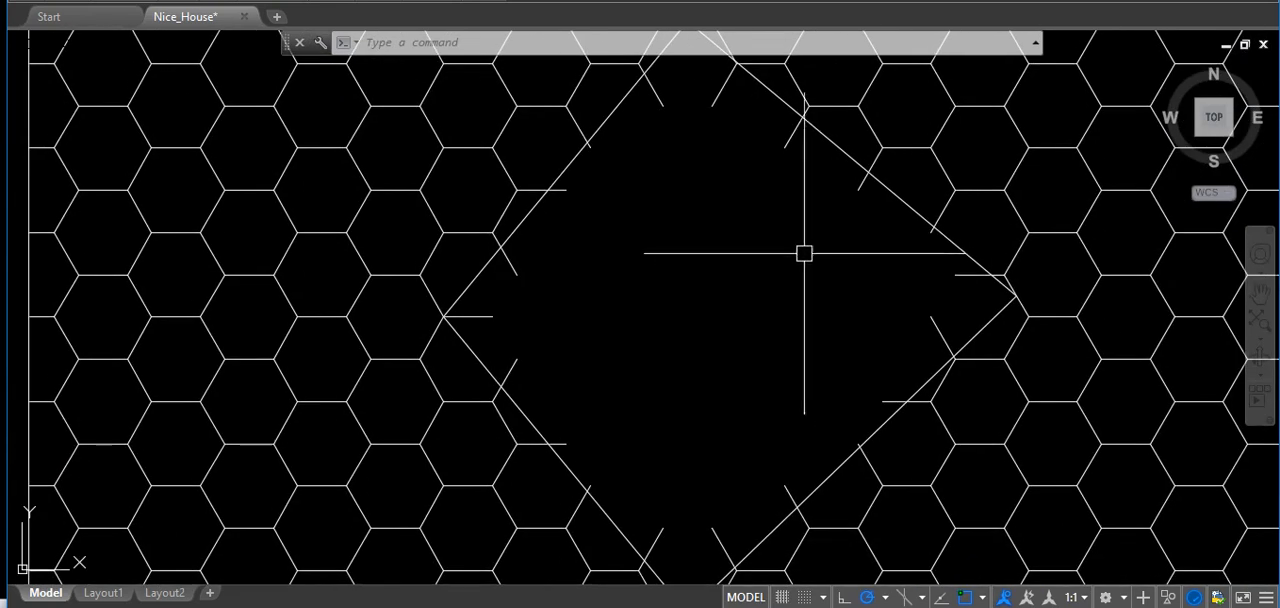
scroll(804, 253, down, 4)
scroll(770, 200, up, 5)
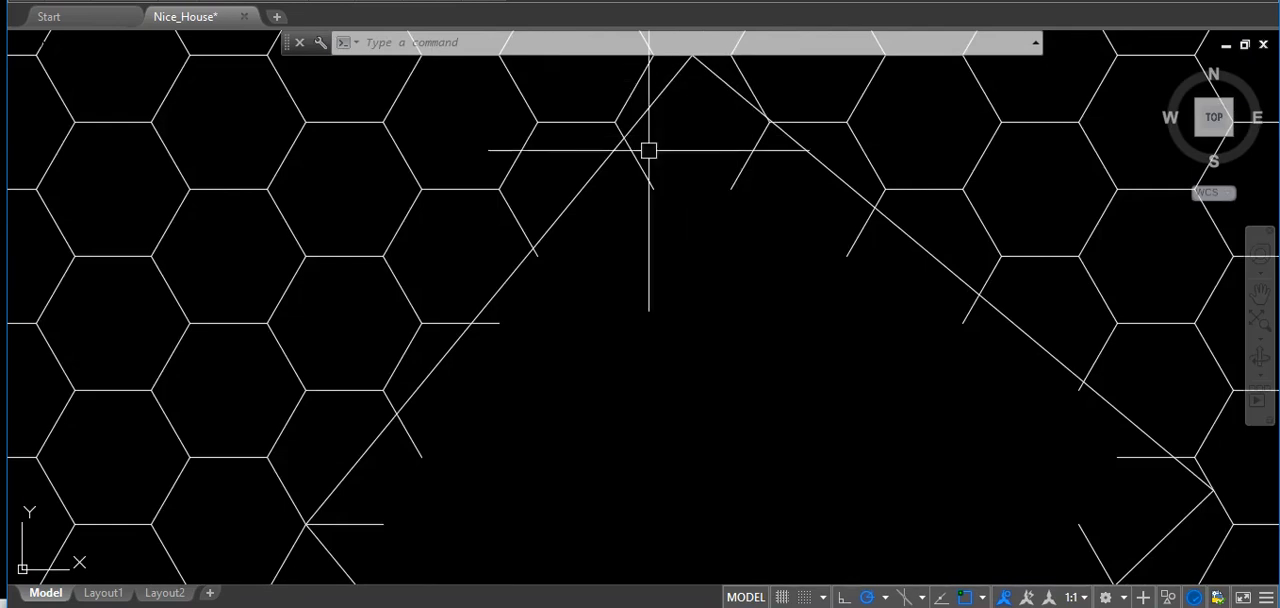
scroll(649, 150, down, 4)
scroll(614, 172, up, 6)
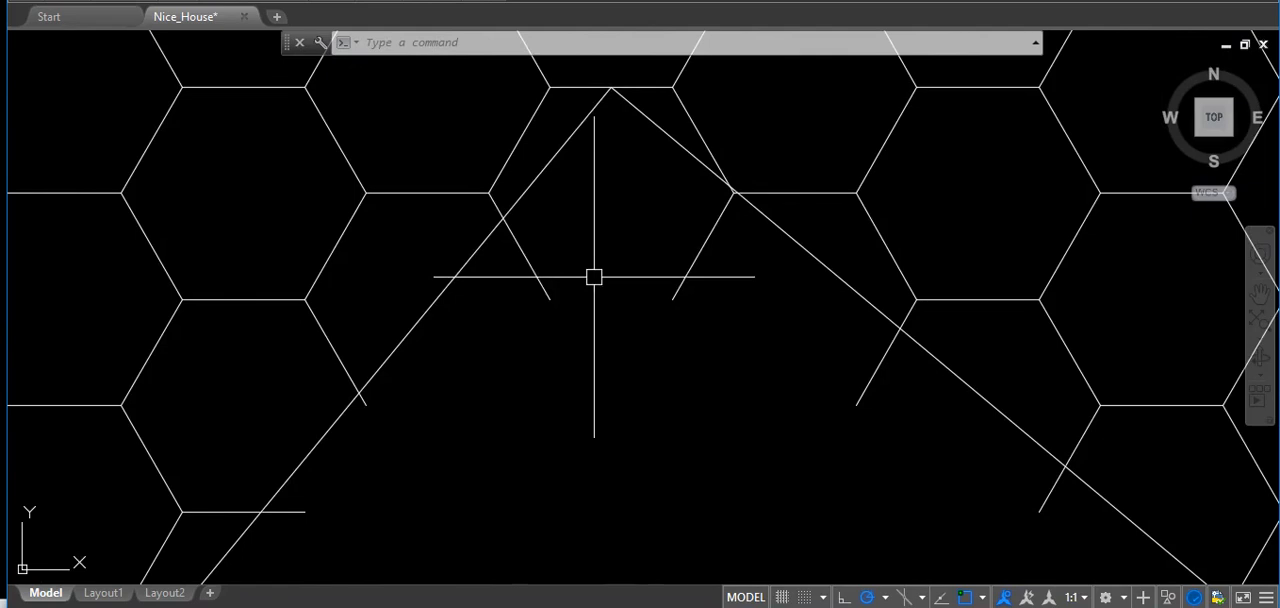
key(ctrl+z)
key(ctrl+z)
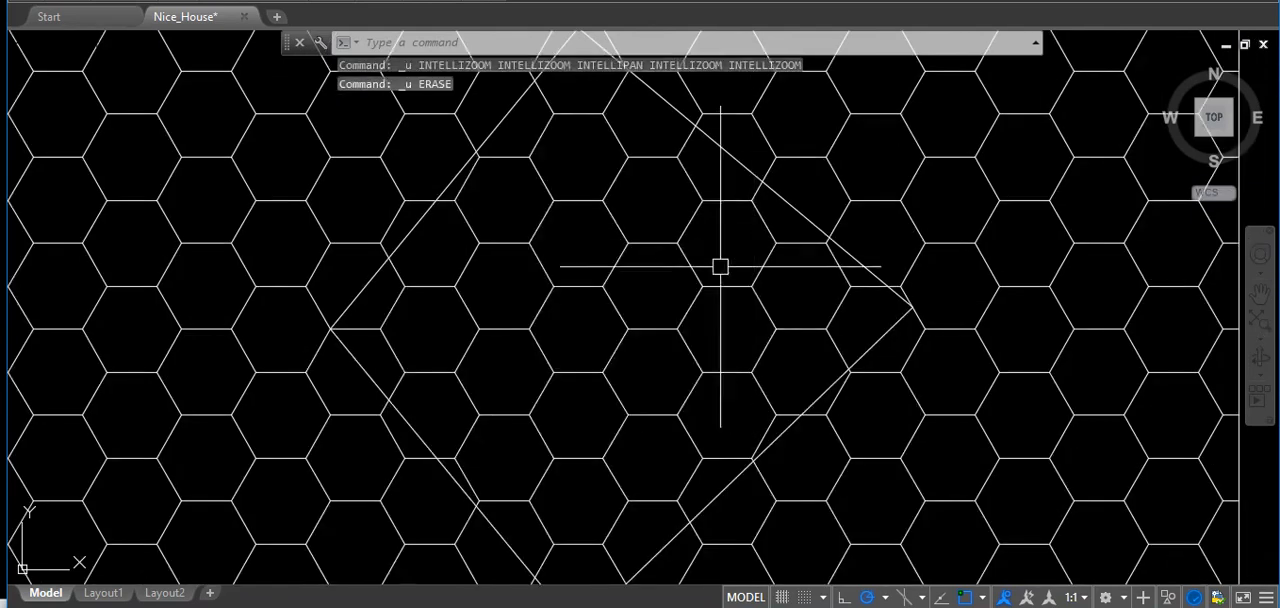
Start a CPolygon selection just inside the diamond's upper vertex and place its next corner at the left vertex.
scroll(663, 263, up, 5)
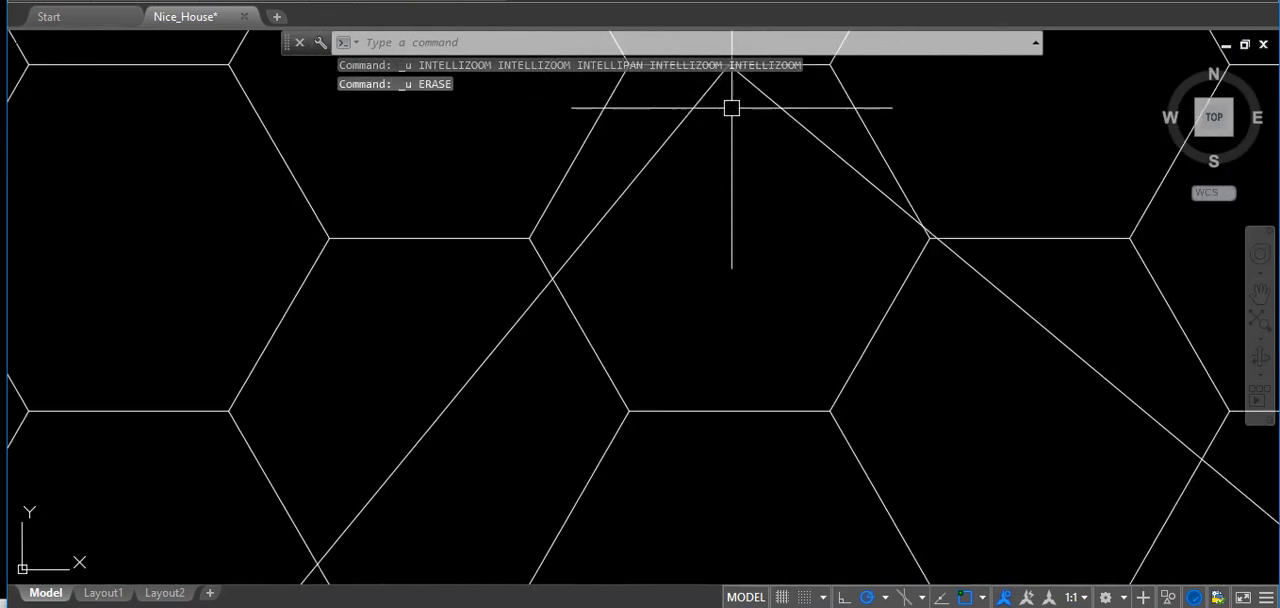
click(732, 93)
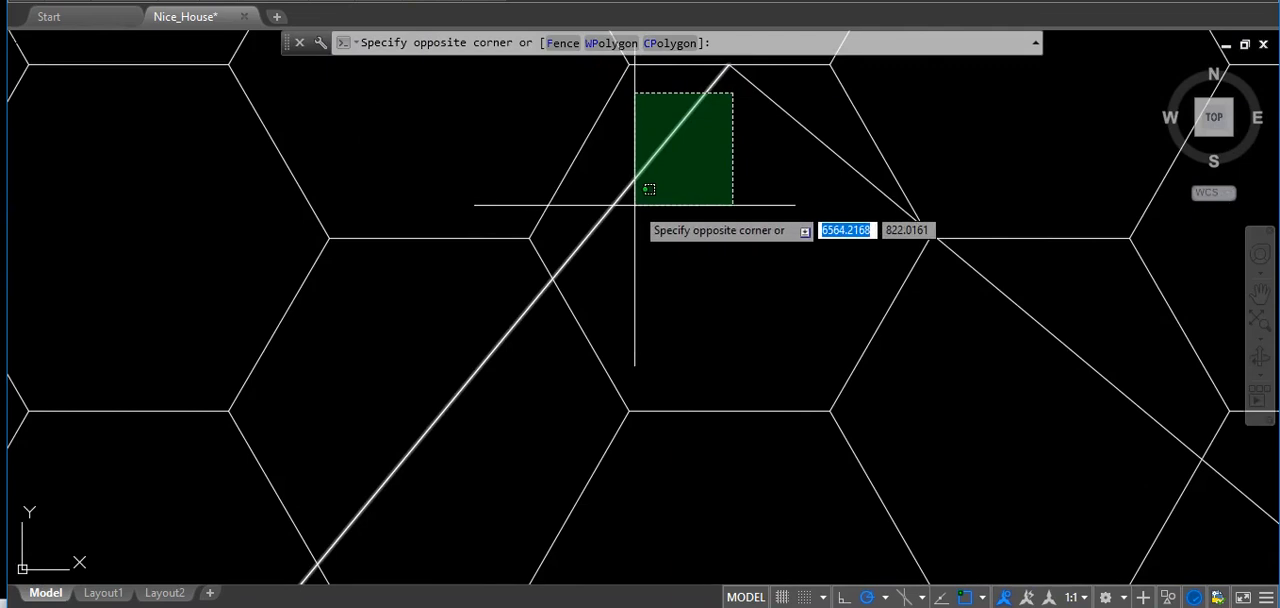
text(CP)
key(Return)
scroll(700, 207, down, 2)
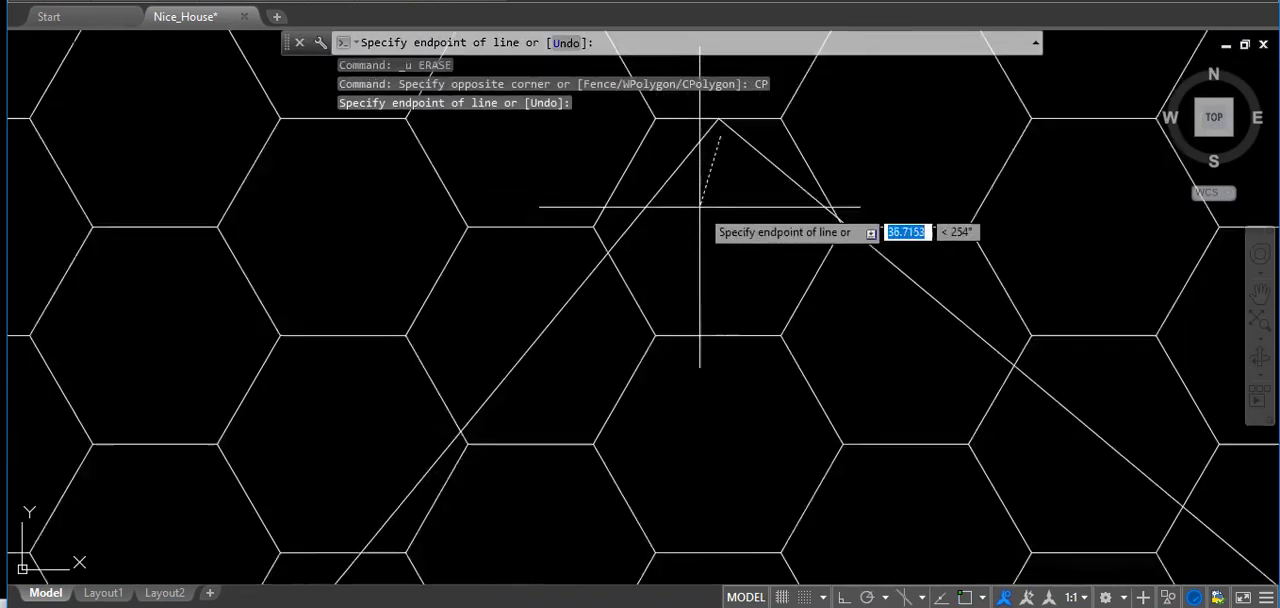
scroll(700, 207, down, 4)
scroll(630, 275, up, 10)
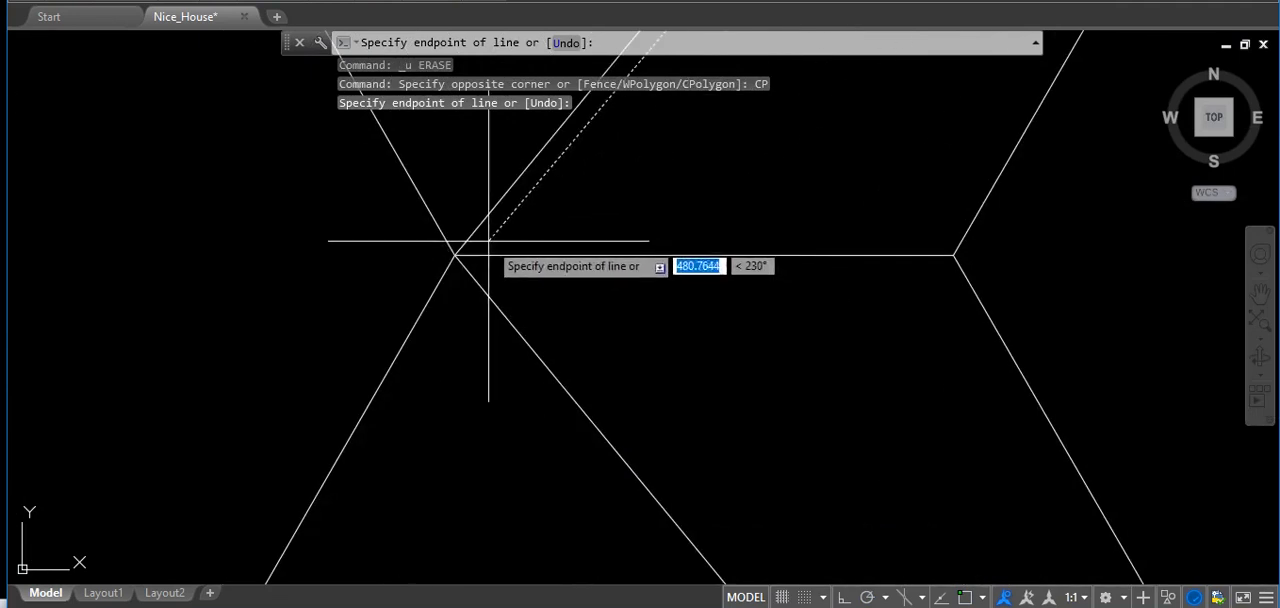
click(455, 257)
Complete the crossing polygon with corners near the diamond's lower and right vertices, and erase the honeycomb edges it selects.
scroll(543, 286, down, 10)
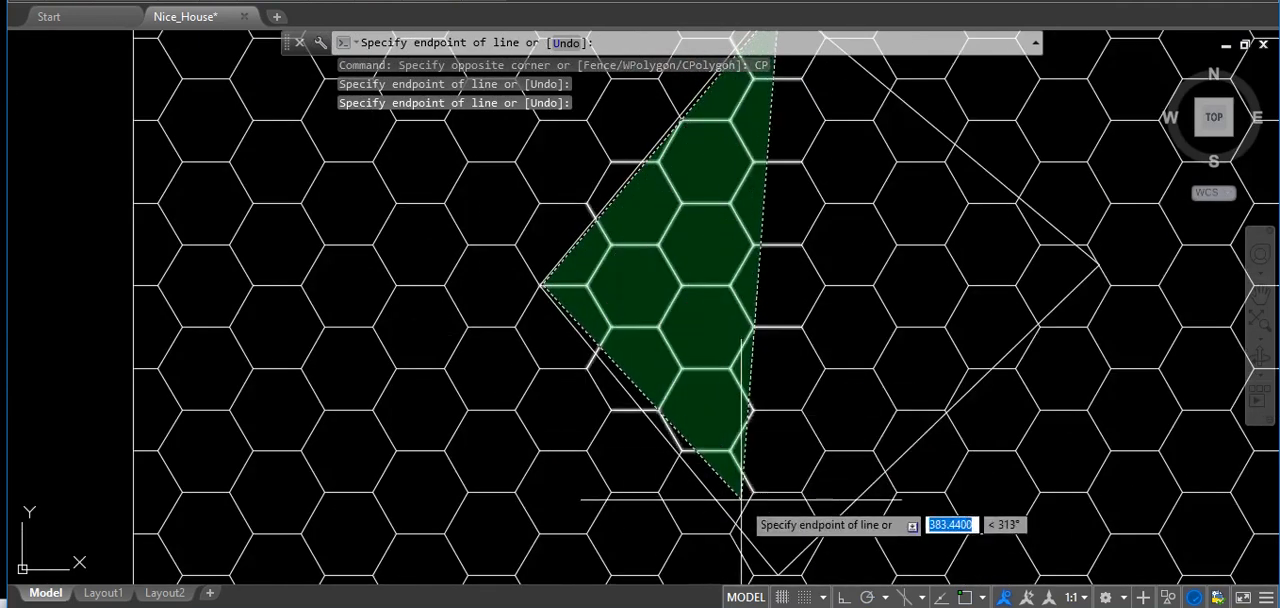
scroll(745, 545, up, 8)
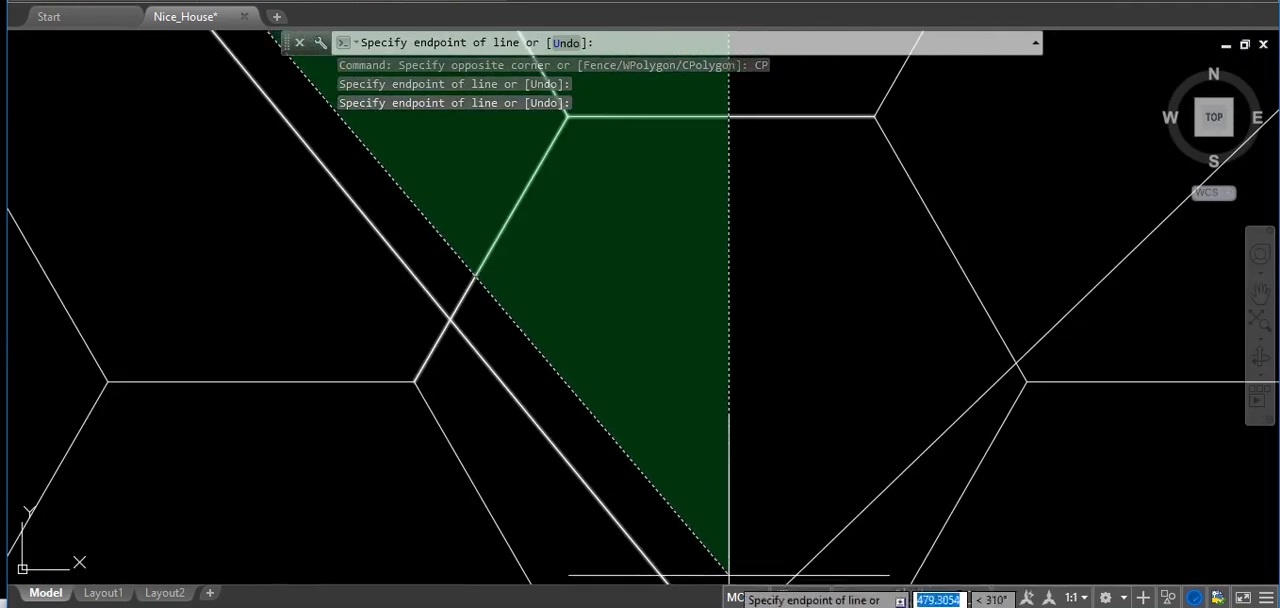
click(729, 575)
scroll(729, 550, down, 10)
scroll(880, 380, up, 5)
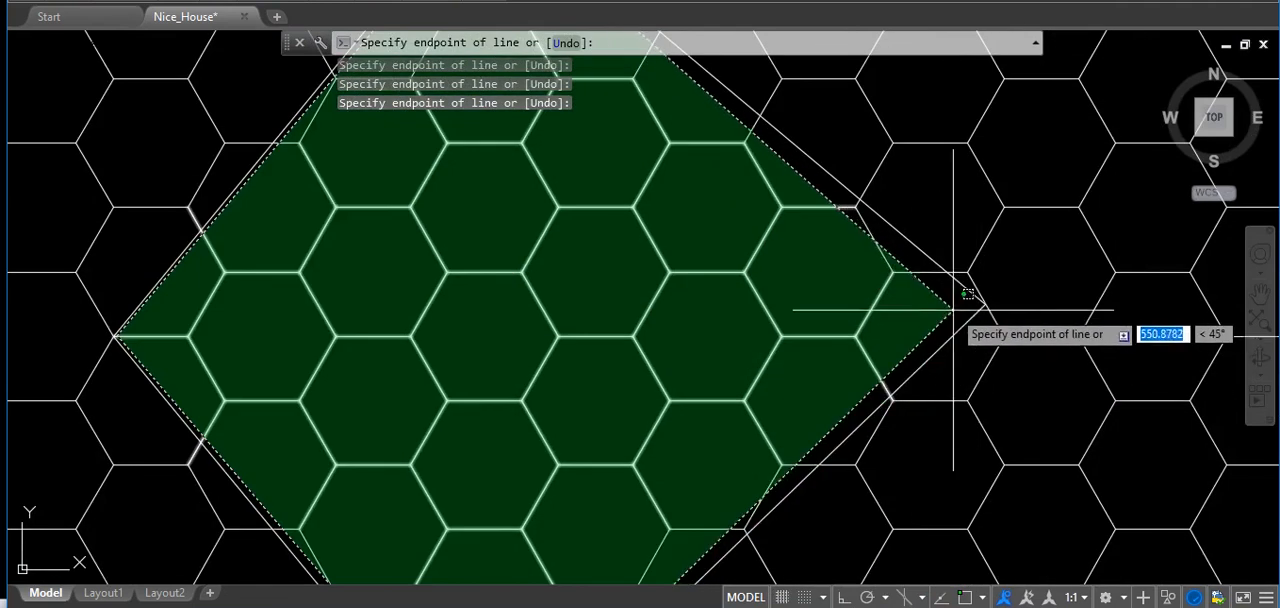
scroll(965, 290, down, 2)
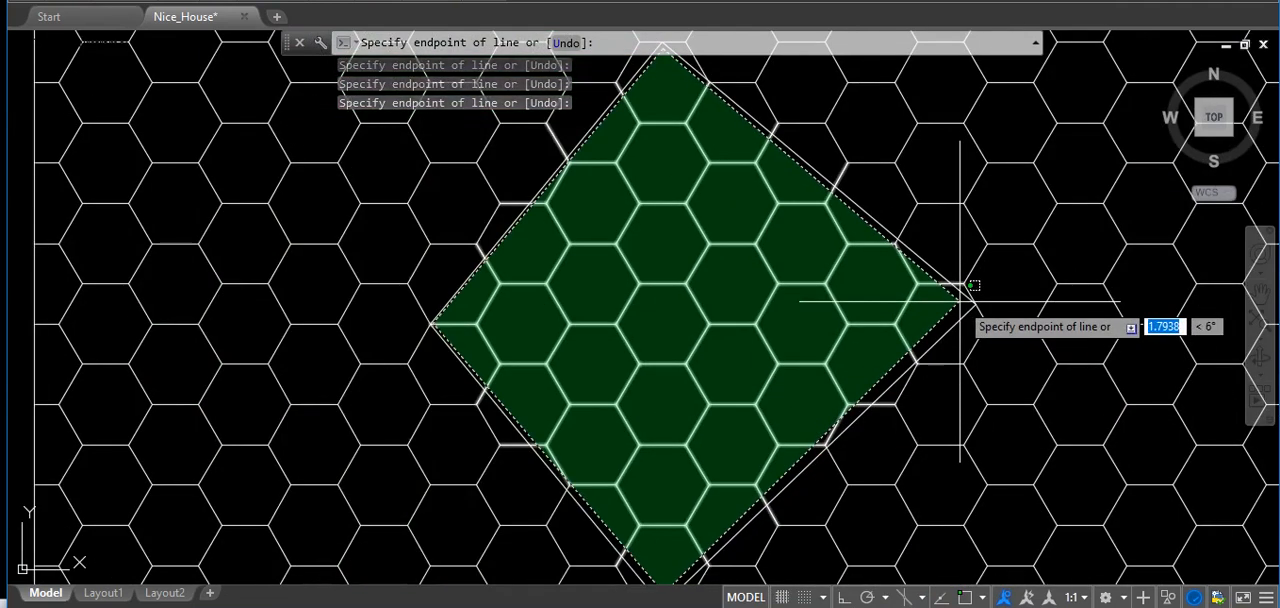
key(Return)
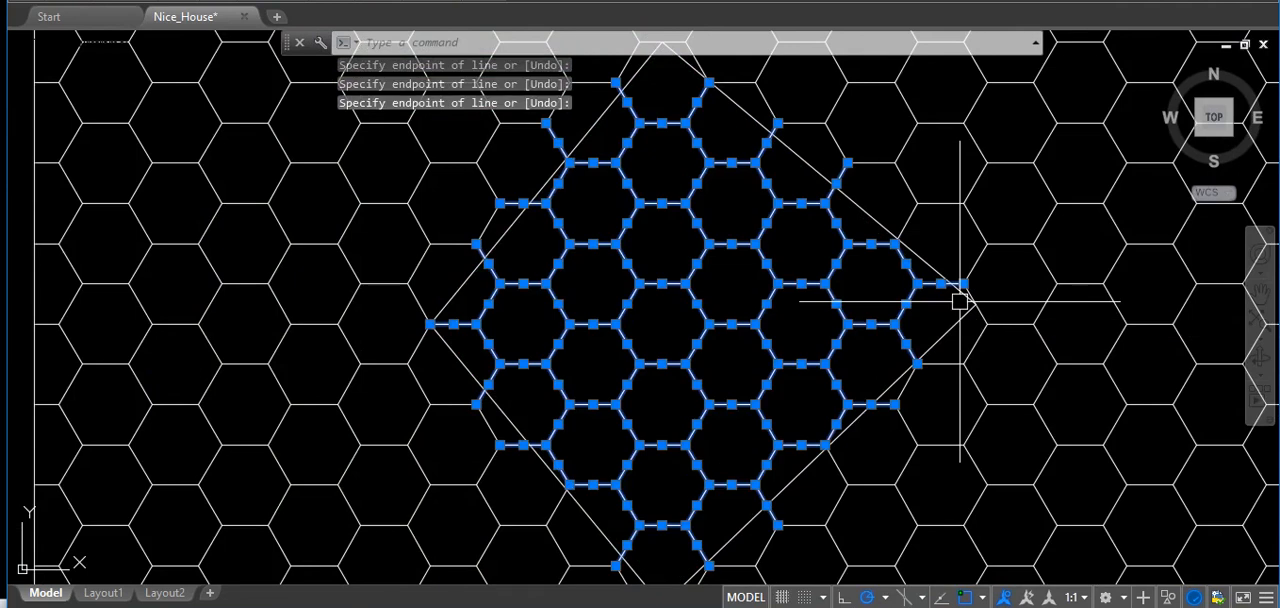
key(Return)
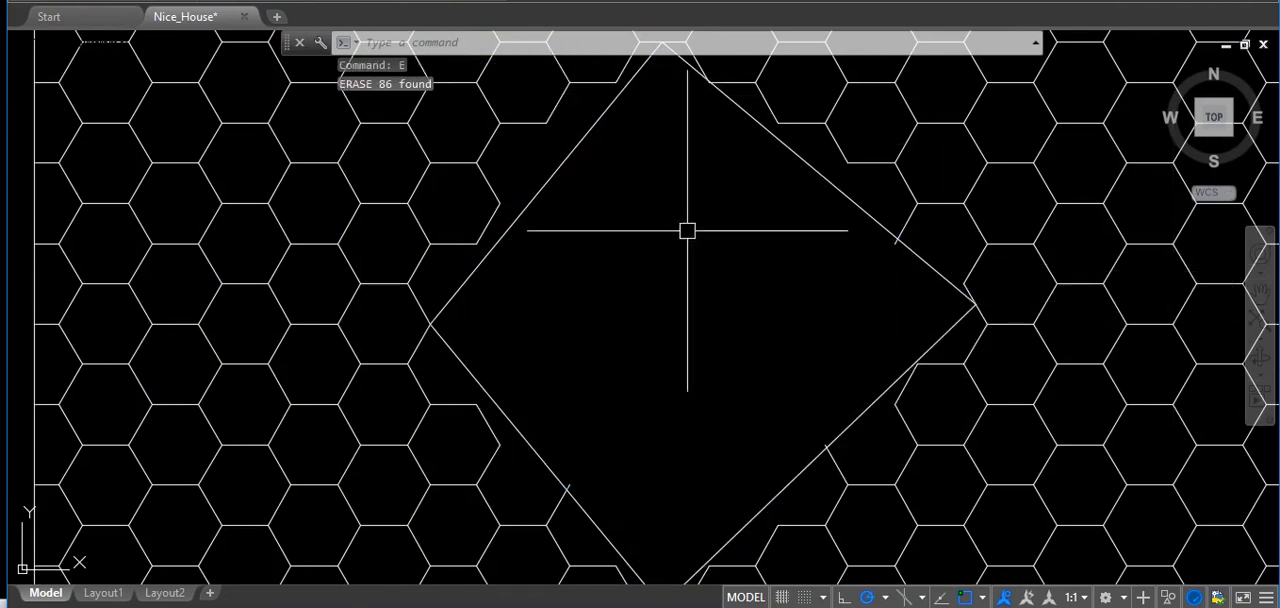
Inspect the cleared diamond interior, and undo the erase made with the crossing polygon.
scroll(871, 246, up, 4)
scroll(1003, 229, down, 4)
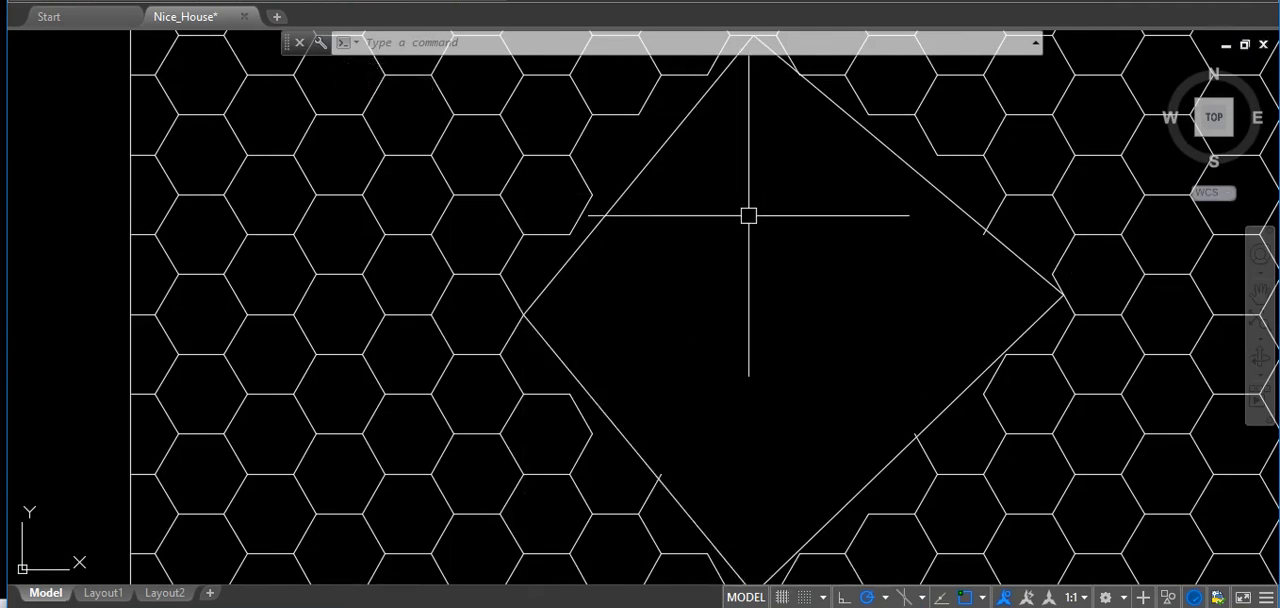
key(ctrl+z)
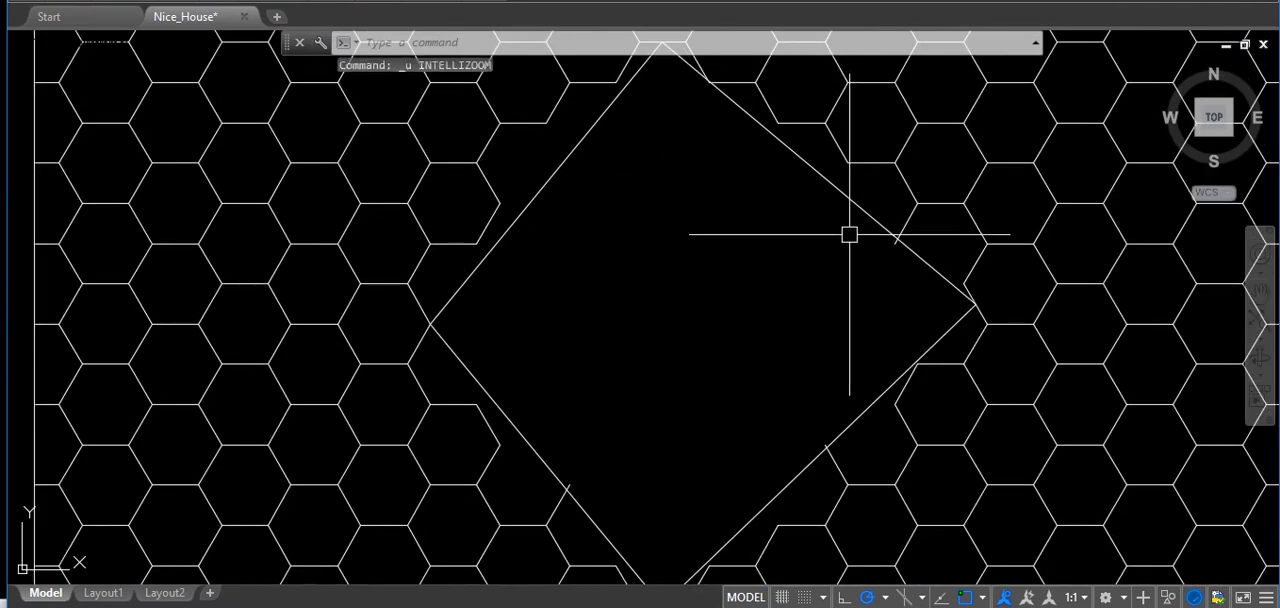
key(ctrl+z)
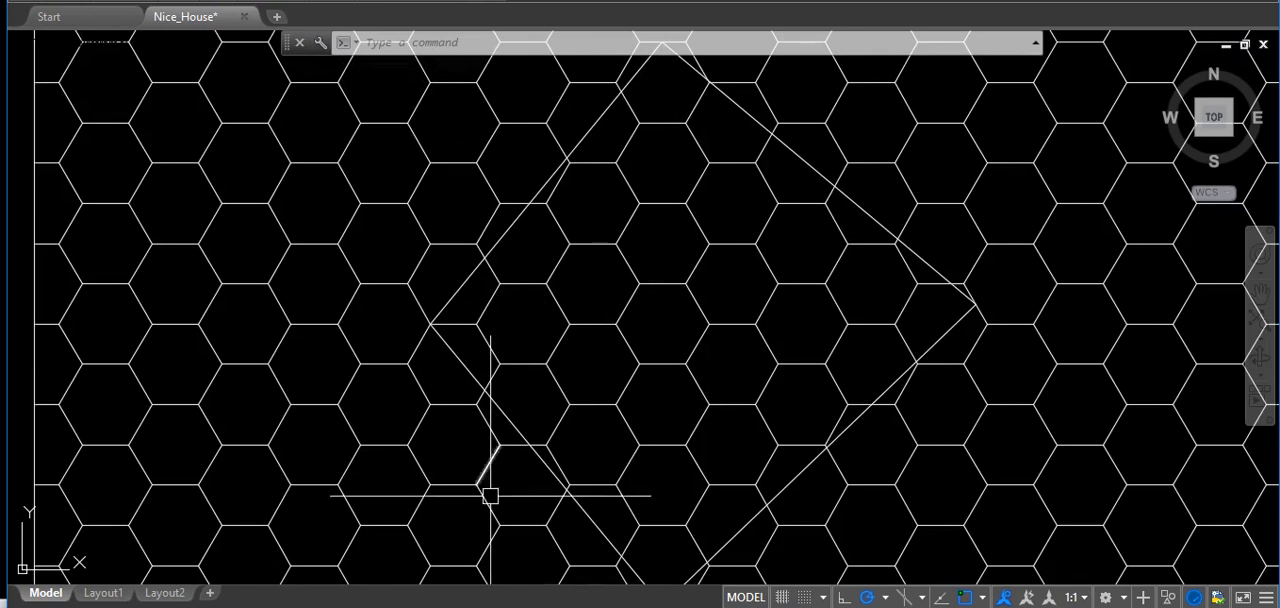
Start another CPolygon selection just inside the diamond's upper vertex and place its next corner beside the left vertex.
scroll(674, 369, up, 2)
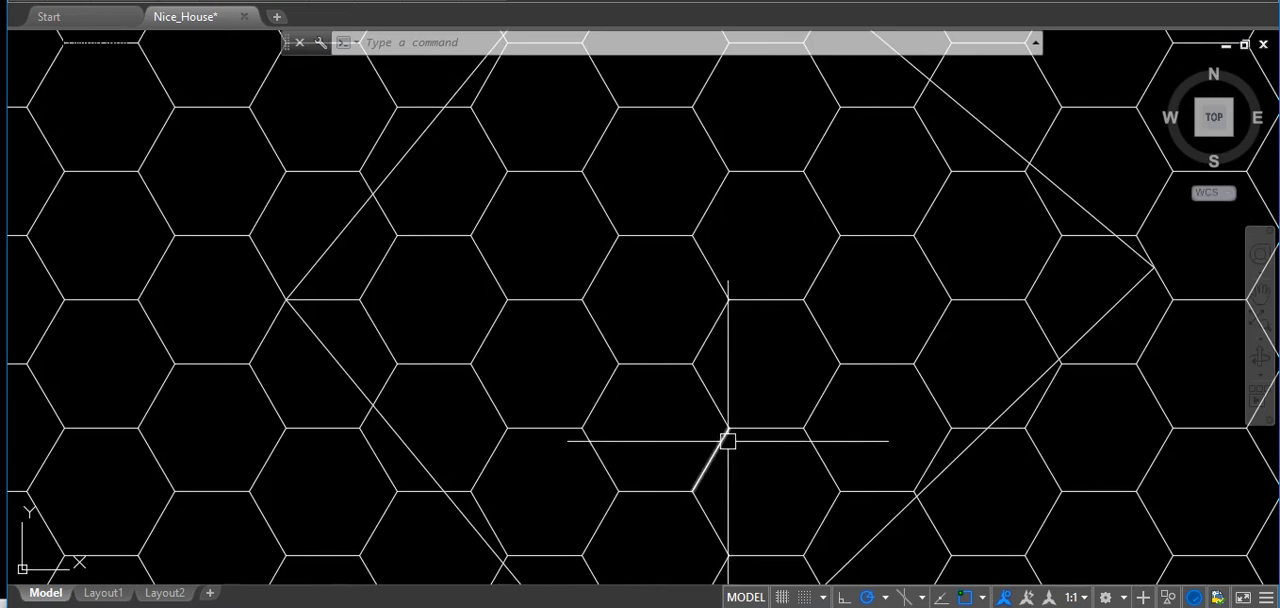
scroll(728, 437, down, 4)
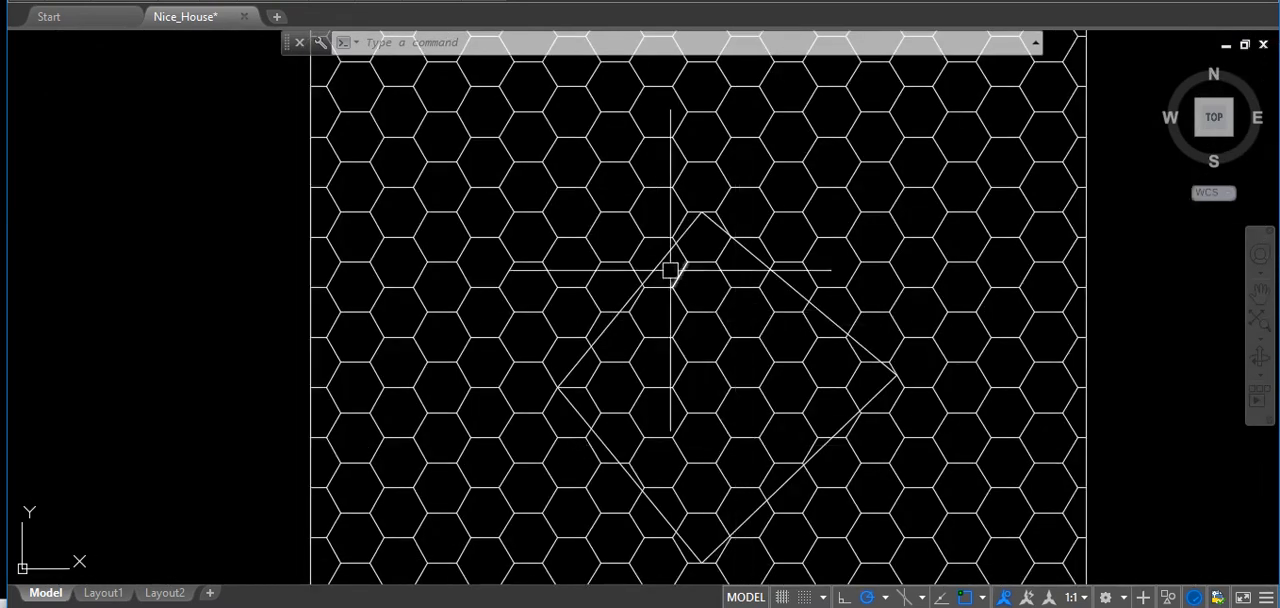
scroll(700, 249, up, 10)
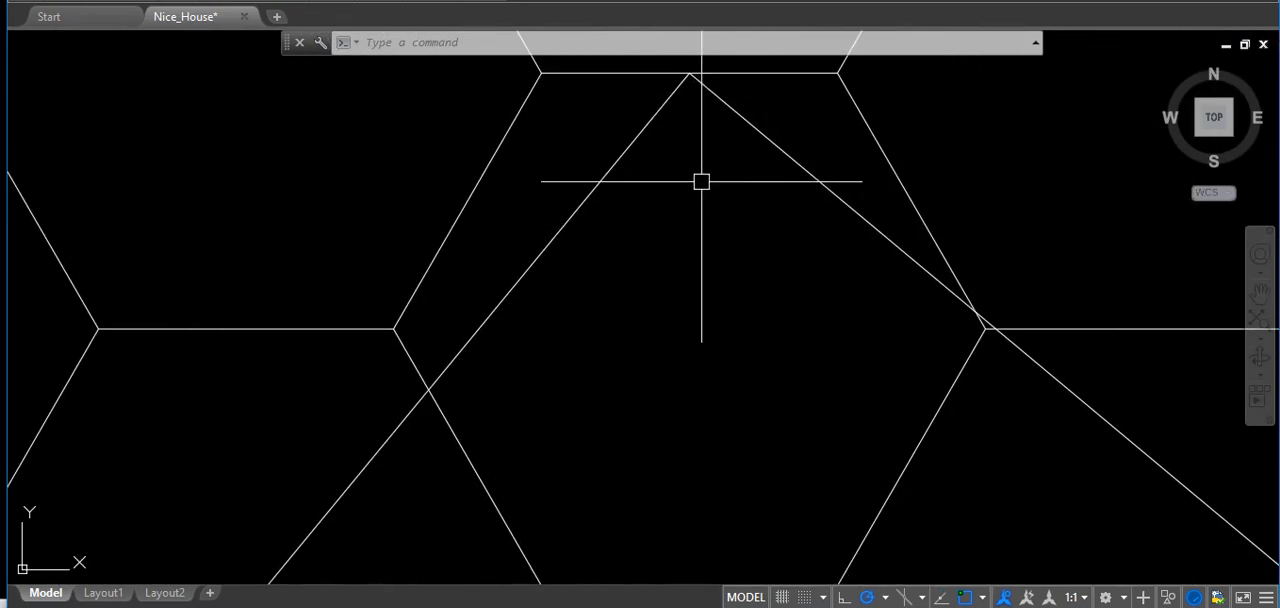
click(691, 100)
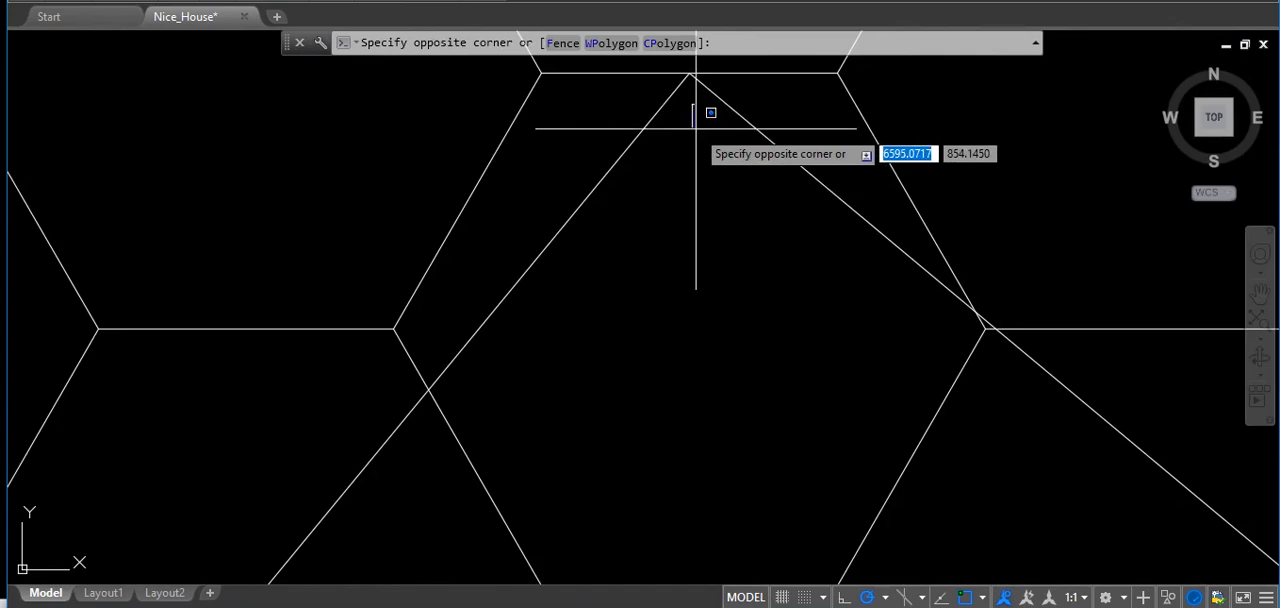
click(669, 43)
scroll(757, 205, down, 6)
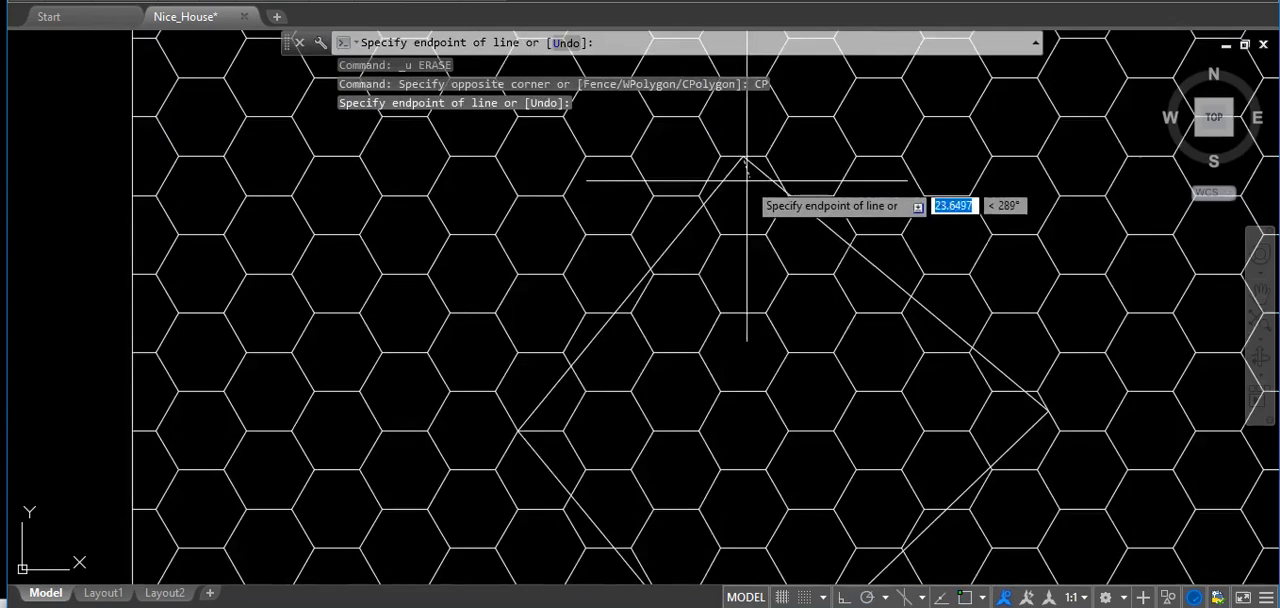
scroll(643, 443, up, 8)
click(382, 418)
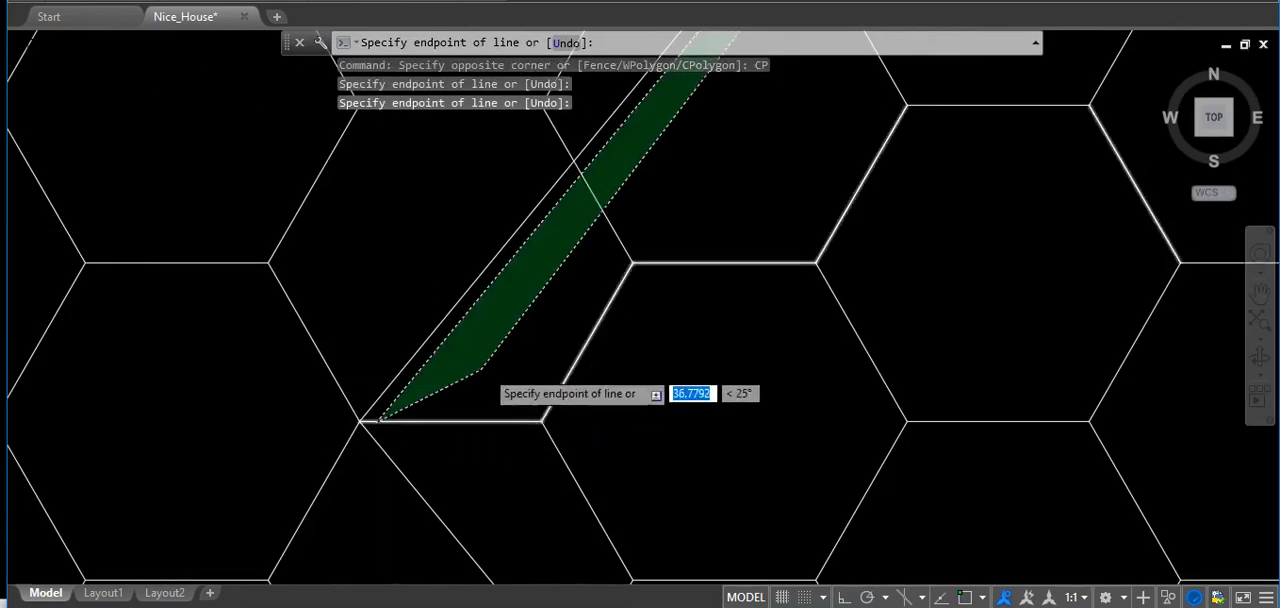
Complete the crossing polygon with corners just inside the diamond's lower and right vertices to select the honeycomb edges.
scroll(630, 550, down, 8)
scroll(543, 528, up, 7)
click(529, 533)
scroll(570, 528, down, 8)
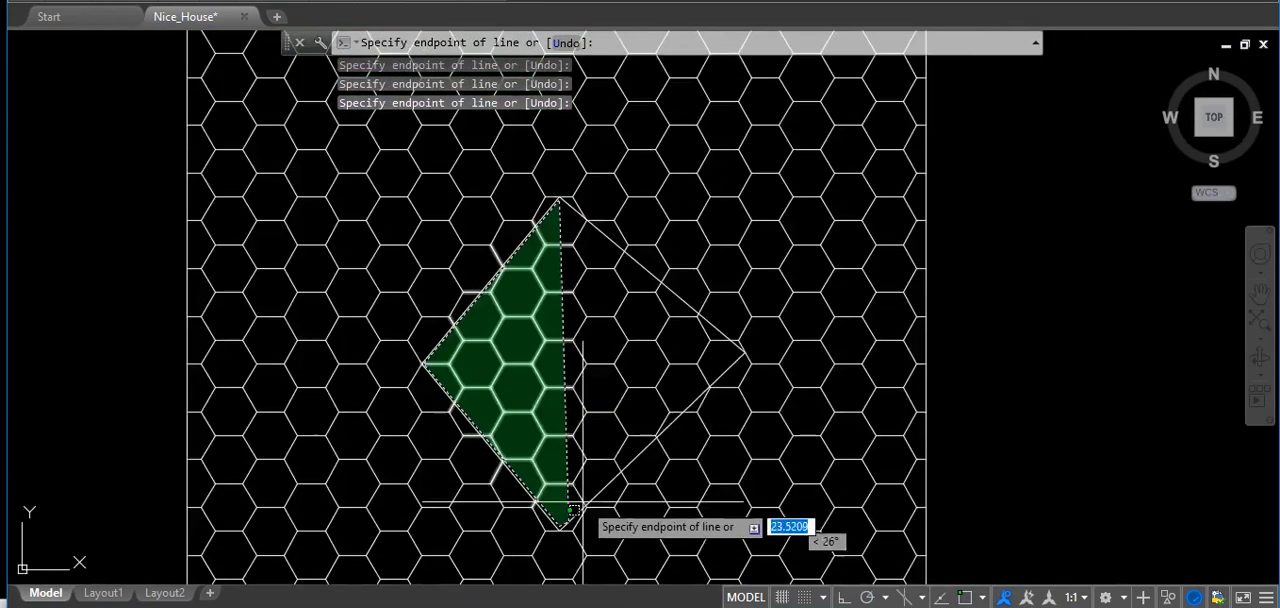
scroll(680, 345, up, 7)
scroll(814, 343, down, 6)
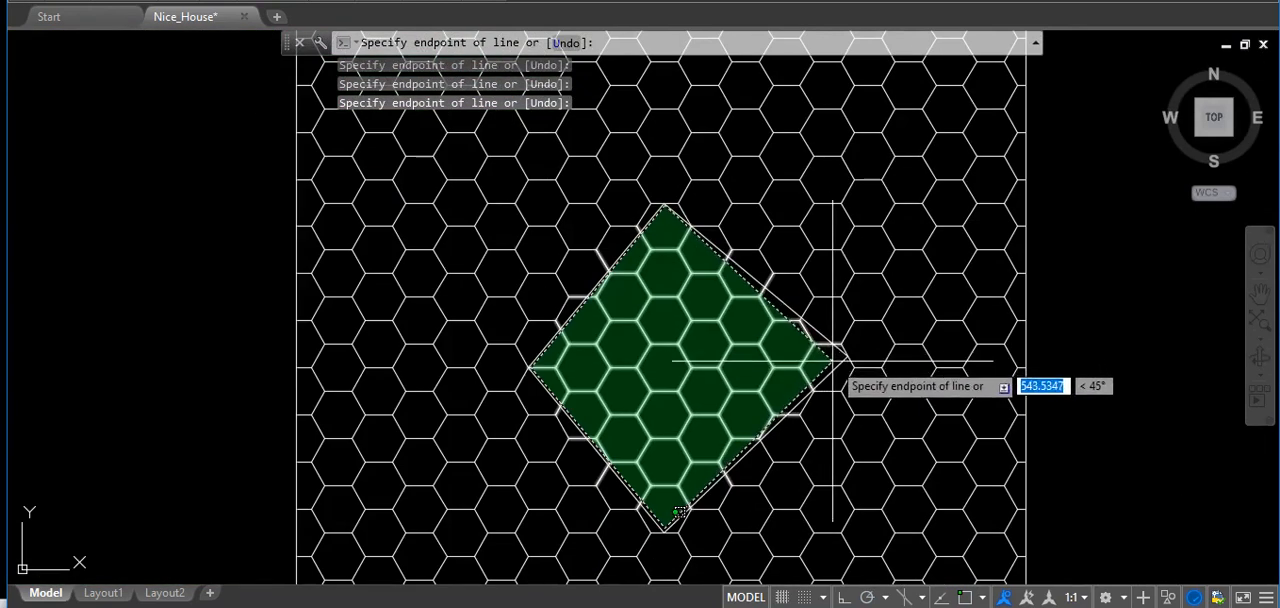
click(833, 354)
key(Return)
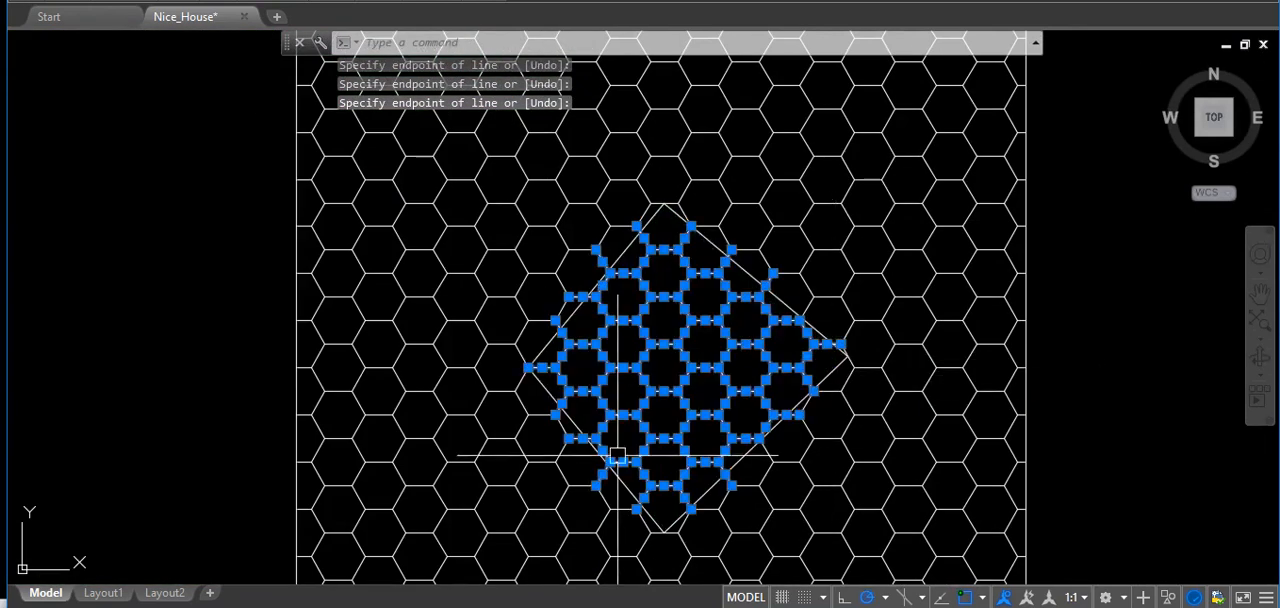
Remove the edges of the hexagon at the diamond's centre from the selection with a window around it.
scroll(690, 462, up, 5)
middle_drag(647, 236, 713, 311)
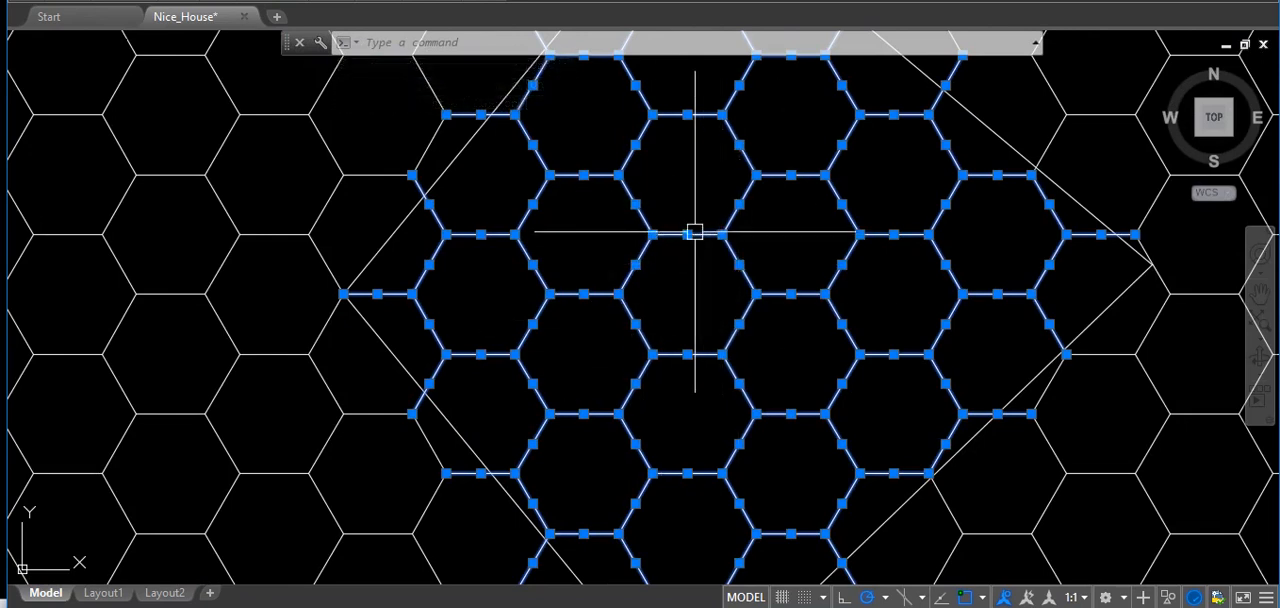
click(600, 197)
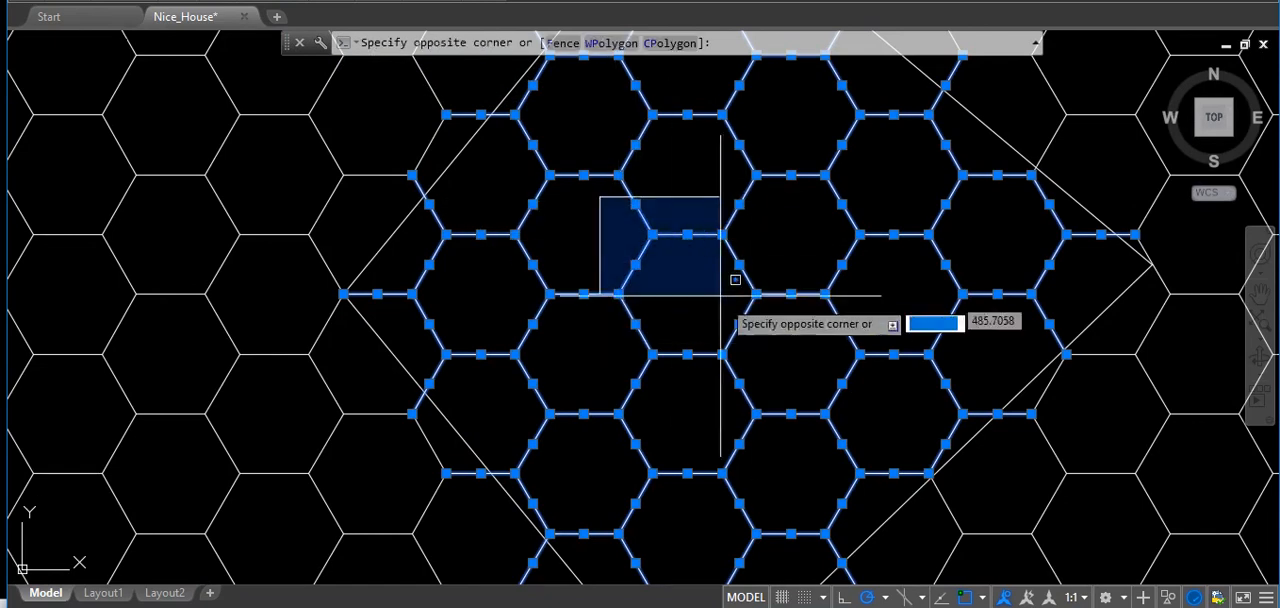
shift+click(767, 374)
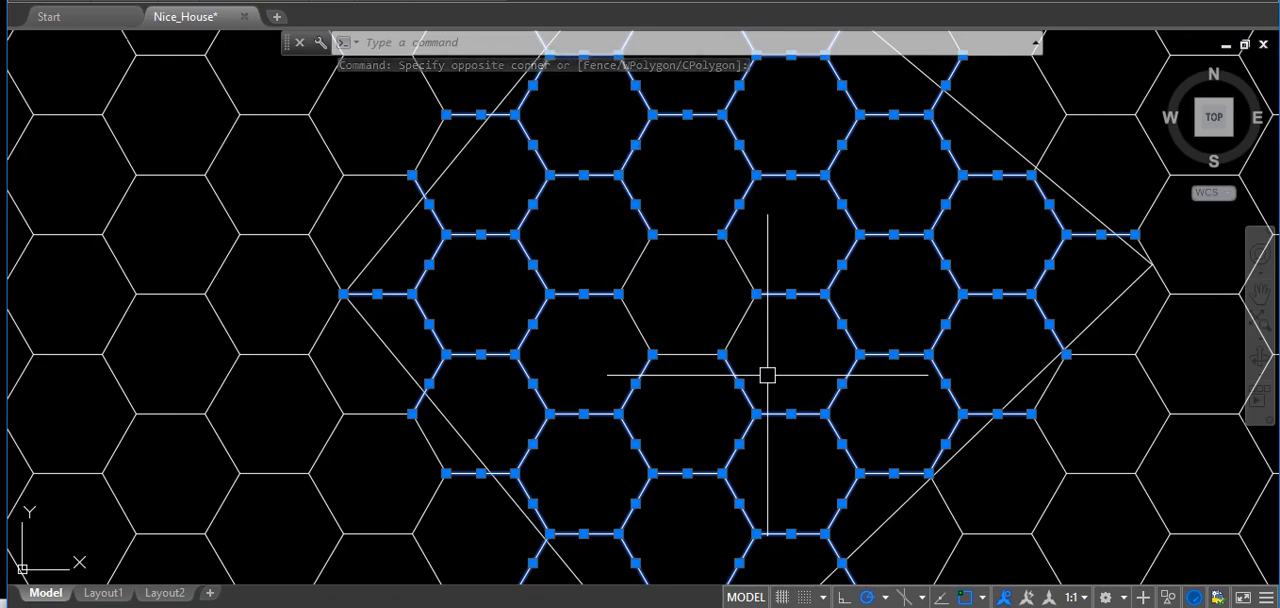
Erase the edges still selected around the central hexagon, and undo that erase.
text(e)
key(Return)
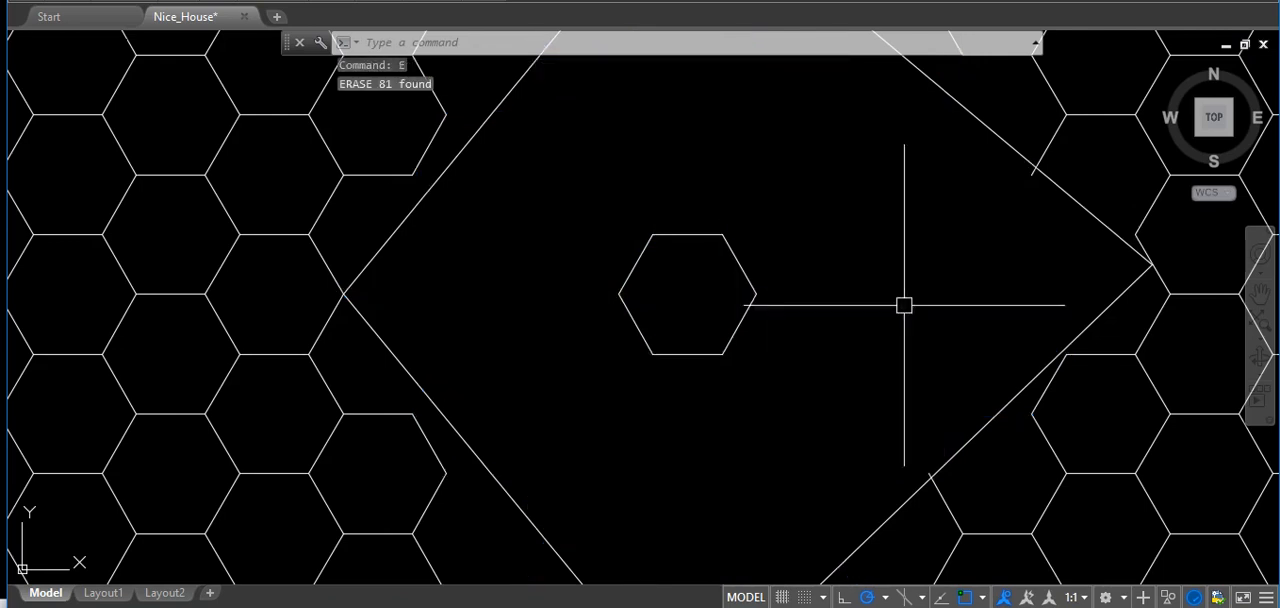
scroll(990, 198, down, 2)
scroll(998, 212, down, 1)
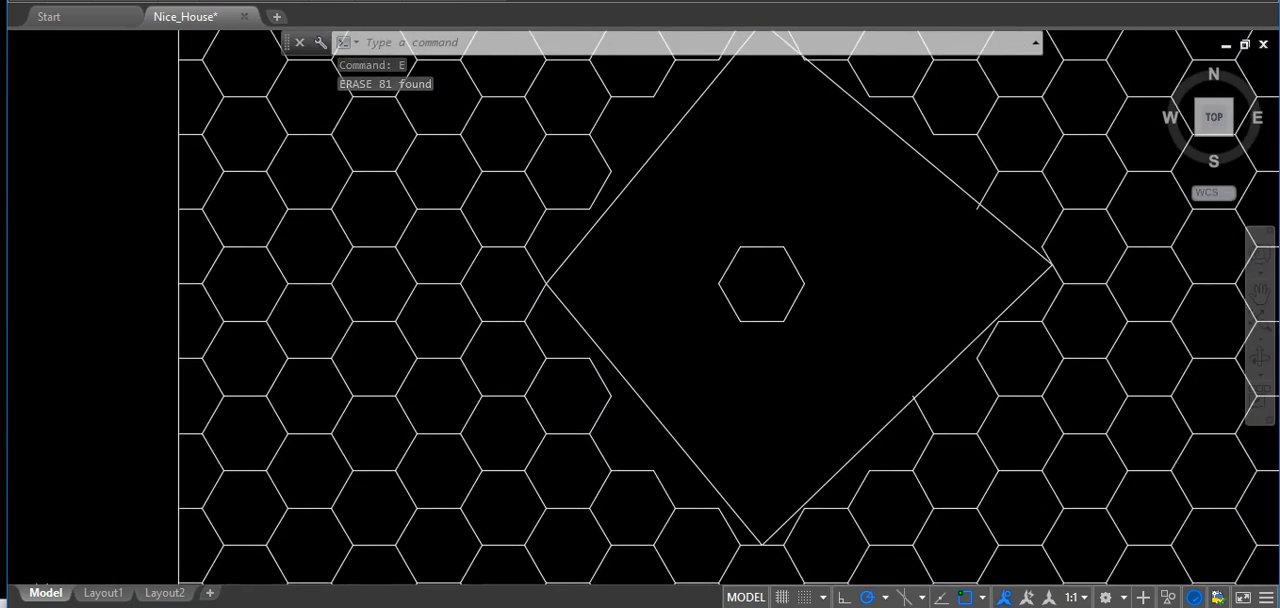
key(ctrl+z)
key(ctrl+z)
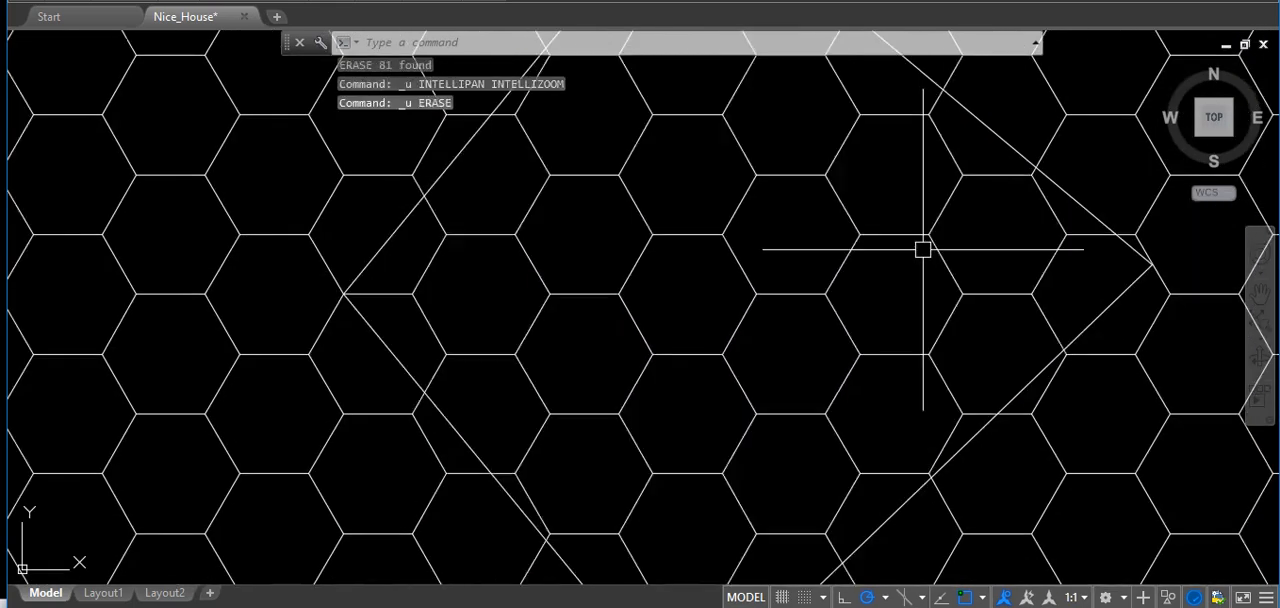
Select the honeycomb edges inside and crossing the diamond again, using a CPolygon with corners near its four vertices.
scroll(820, 225, down, 5)
scroll(700, 157, up, 10)
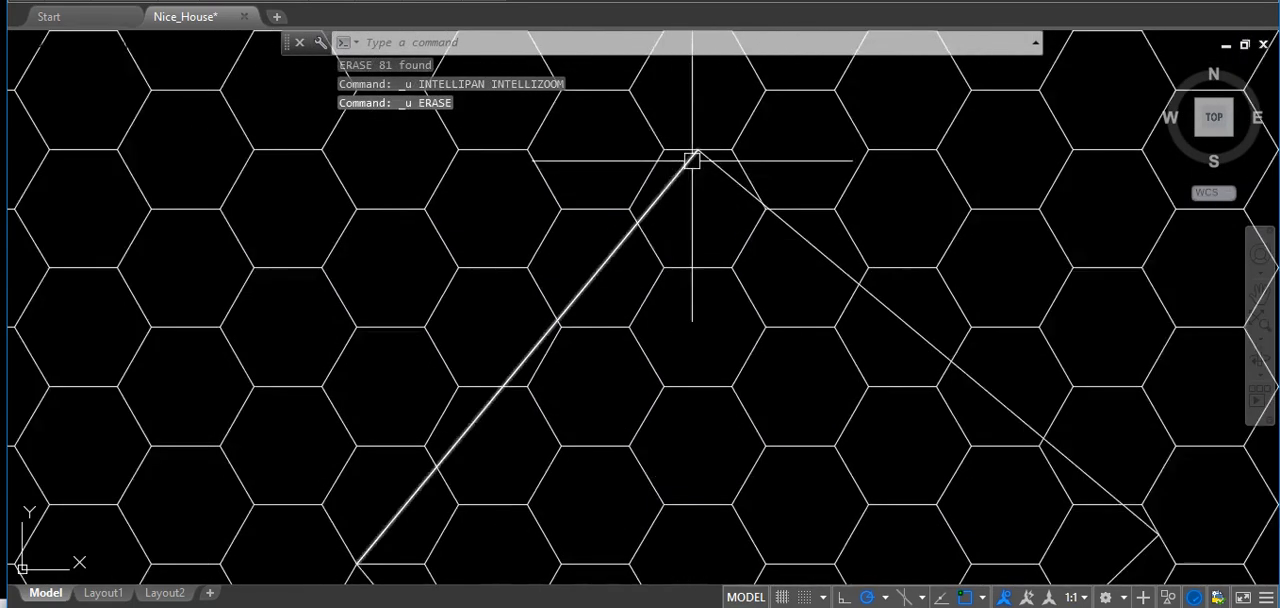
click(706, 145)
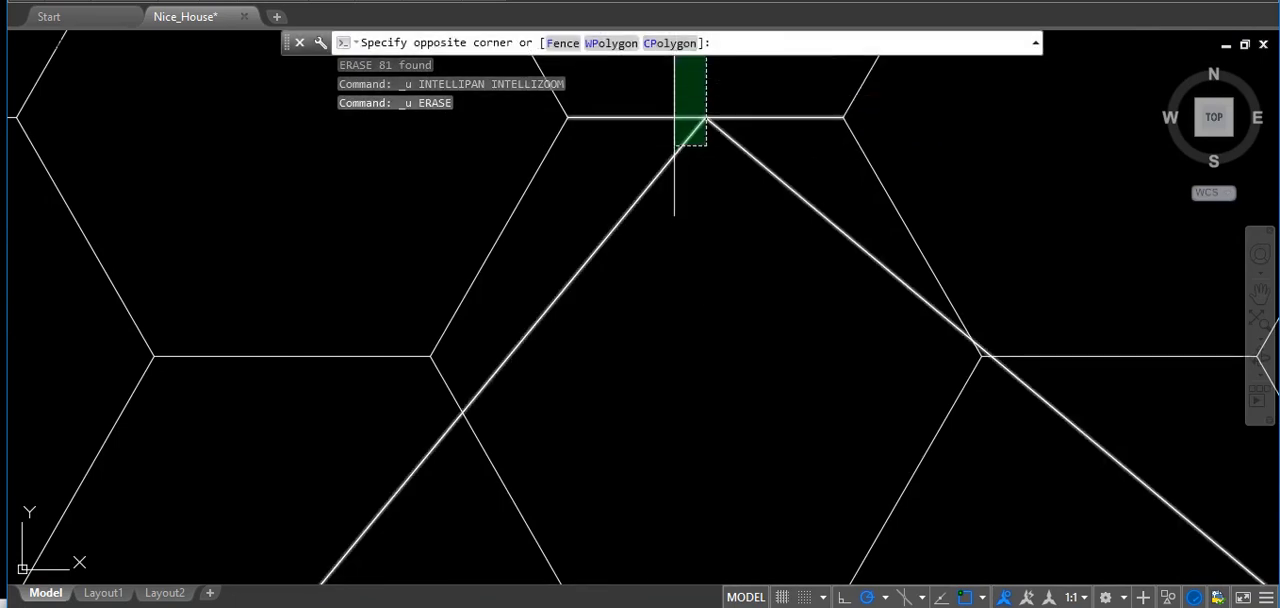
text(cp)
key(Return)
scroll(674, 140, down, 5)
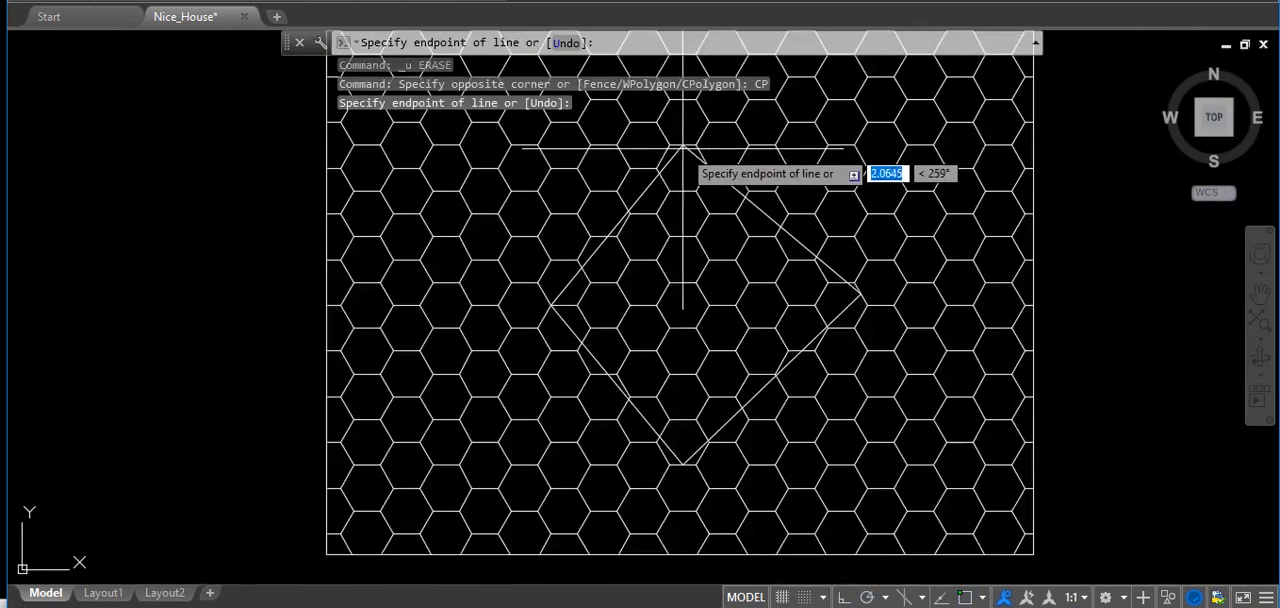
scroll(578, 311, up, 4)
scroll(481, 280, up, 3)
click(383, 286)
scroll(606, 238, down, 6)
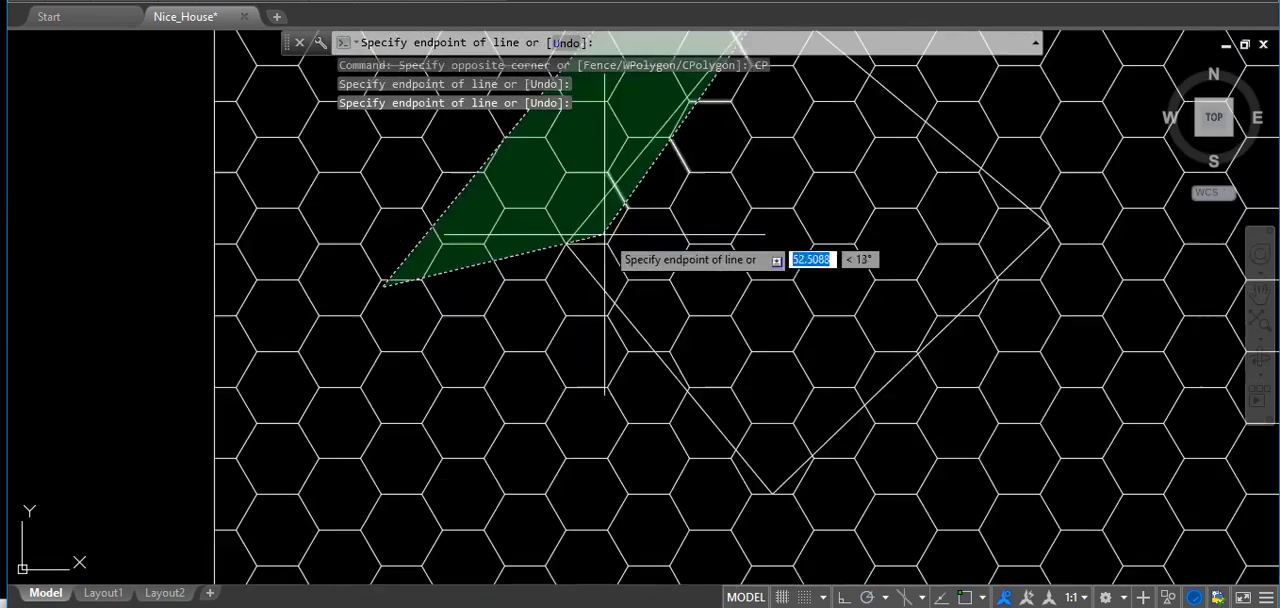
click(786, 459)
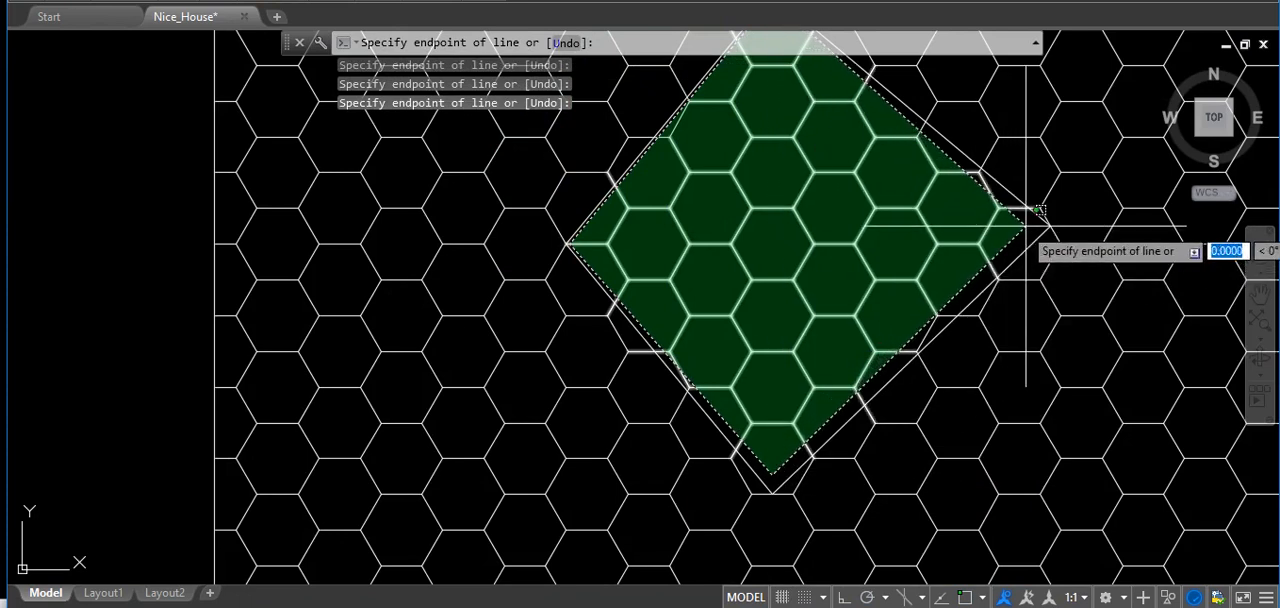
key(Return)
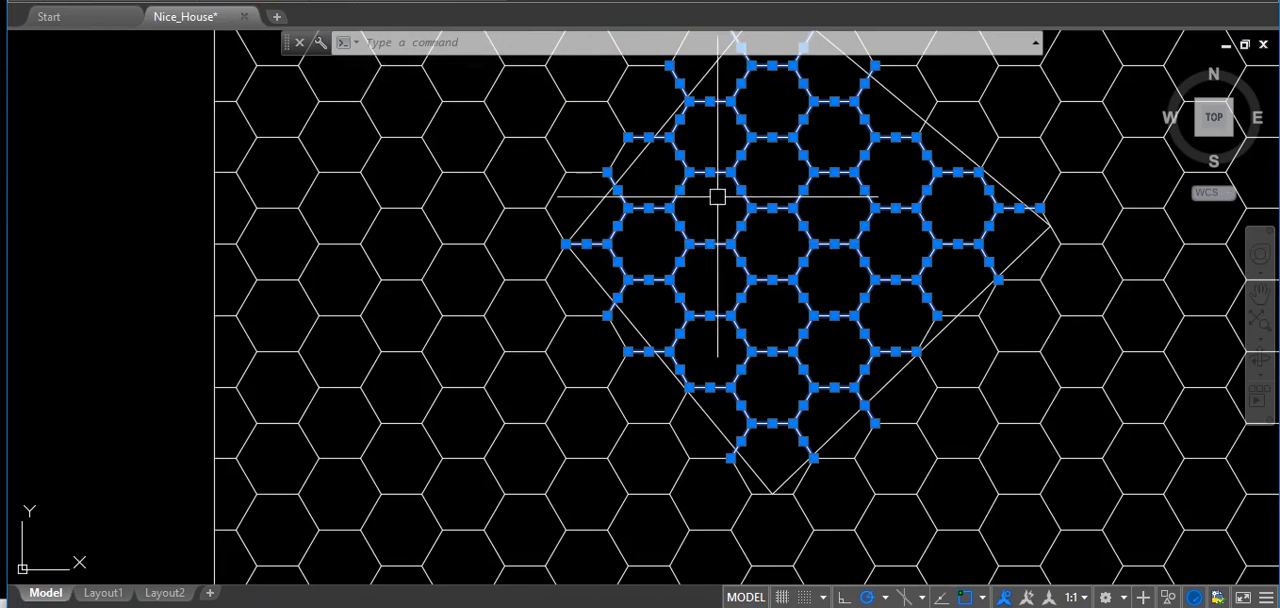
Deselect the edges of the hexagon at the diamond's centre with a window and erase the rest of the selection.
click(718, 197)
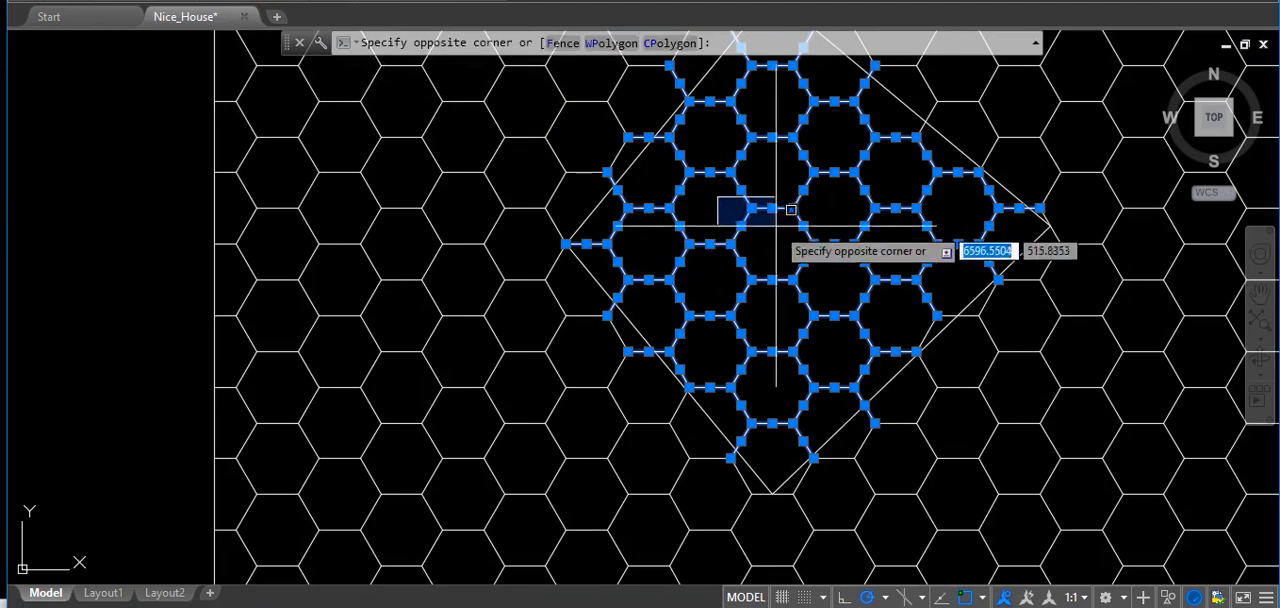
shift+click(848, 300)
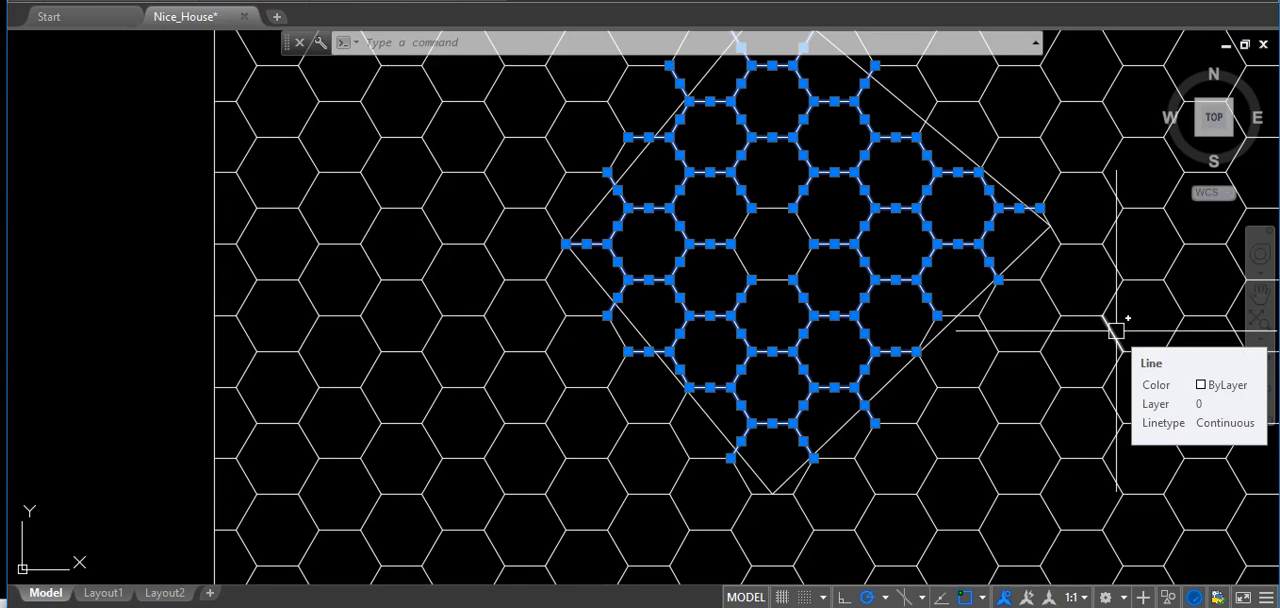
text(e)
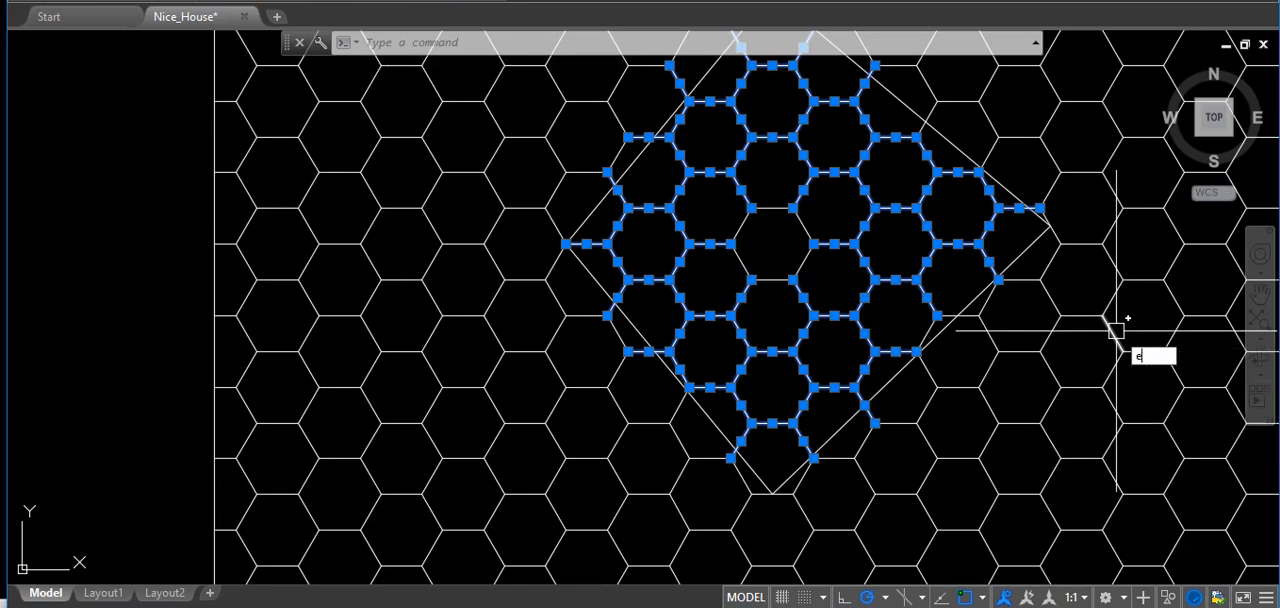
key(Return)
middle_drag(881, 256, 843, 290)
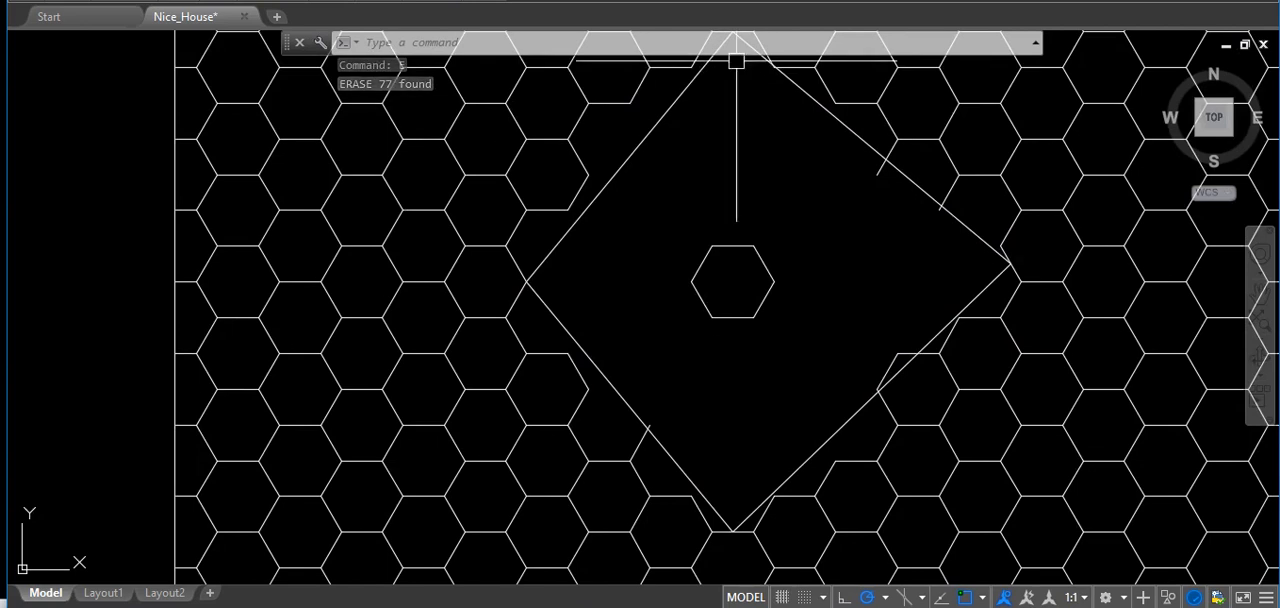
Window-select the narrow upper-floor window beside the green hatched panel in the left side view, leaving the long eave line unselected.
scroll(993, 262, down, 8)
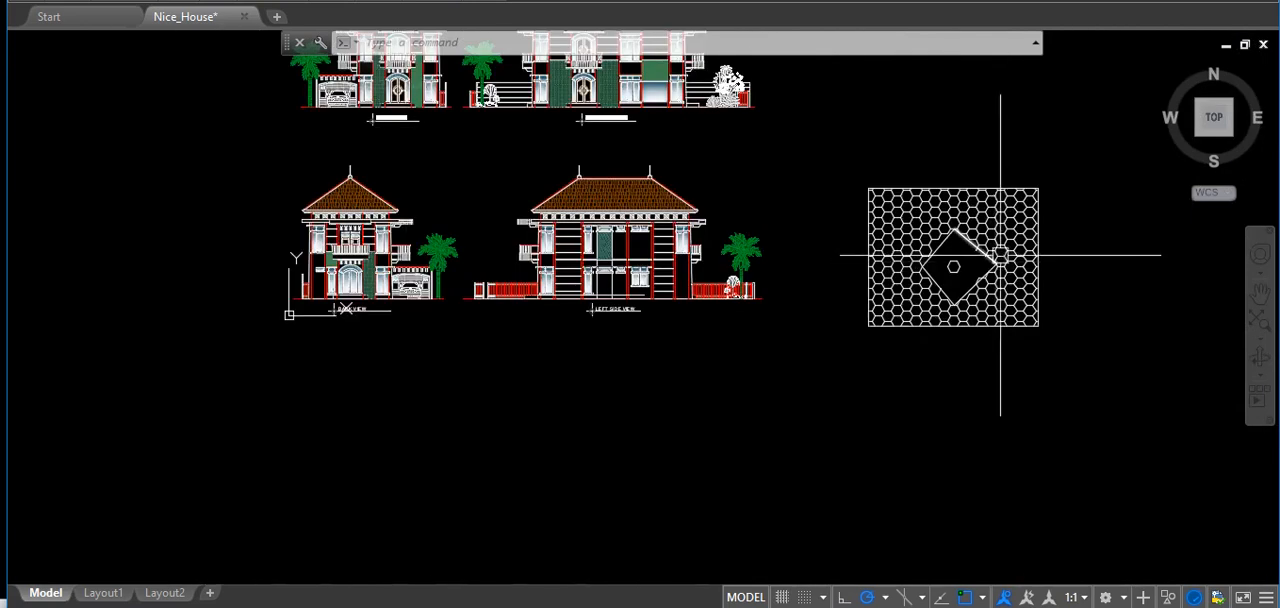
scroll(1010, 245, up, 2)
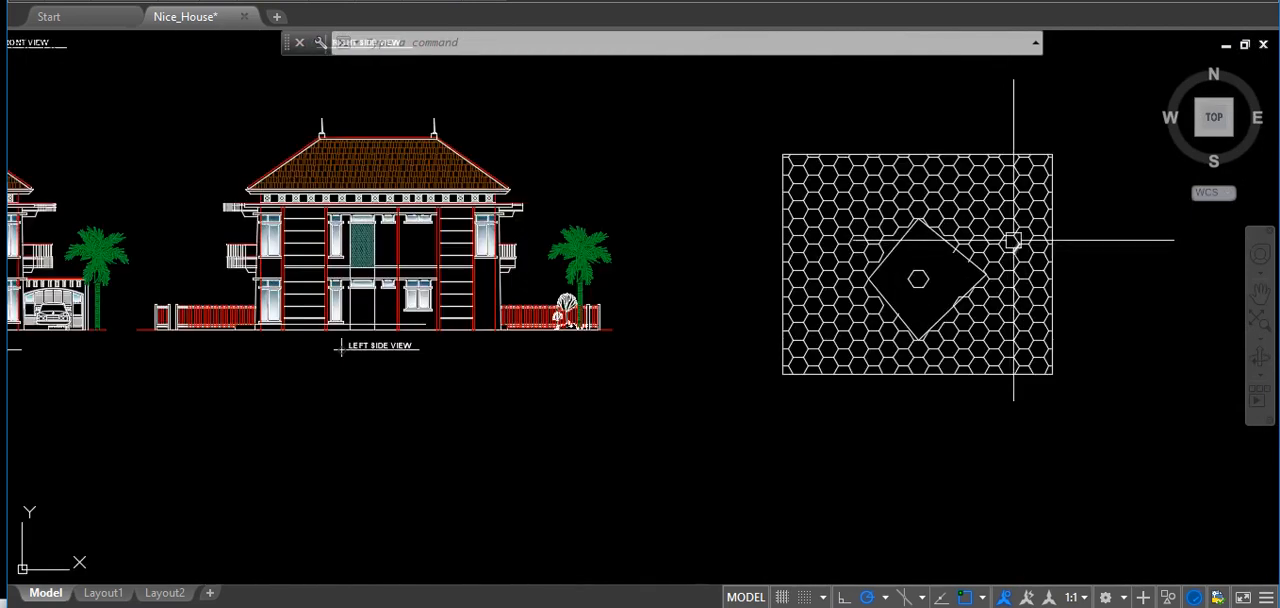
scroll(380, 262, up, 4)
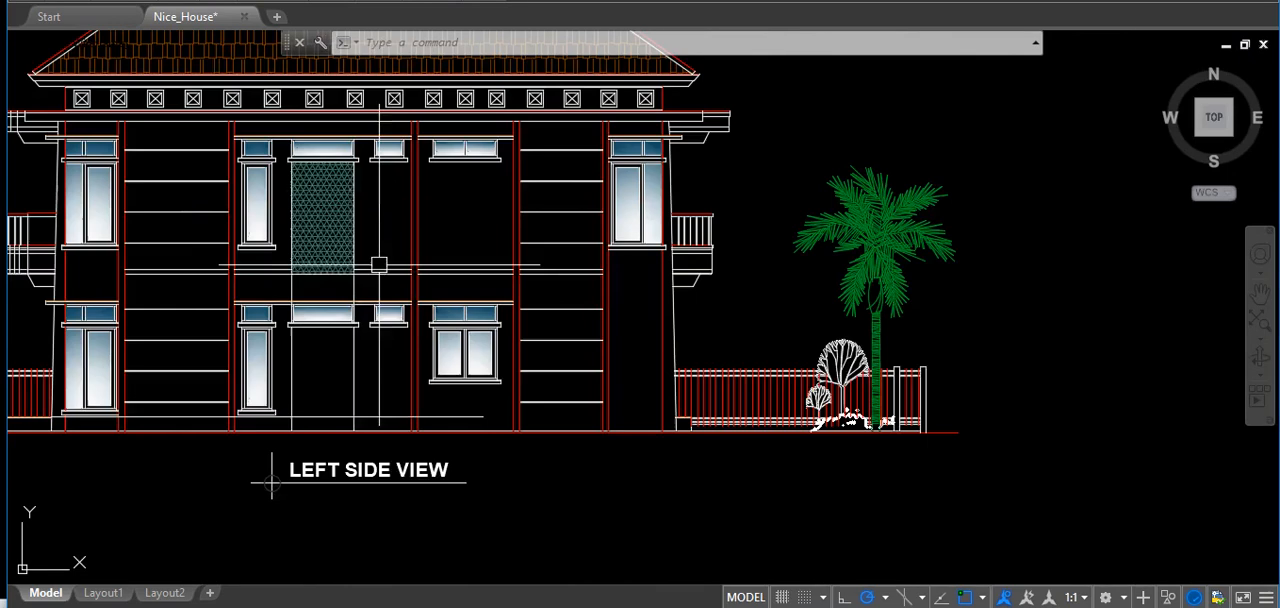
mouse_move(491, 206)
middle_down()
mouse_move(500, 220)
mouse_move(706, 220)
mouse_move(768, 244)
middle_up()
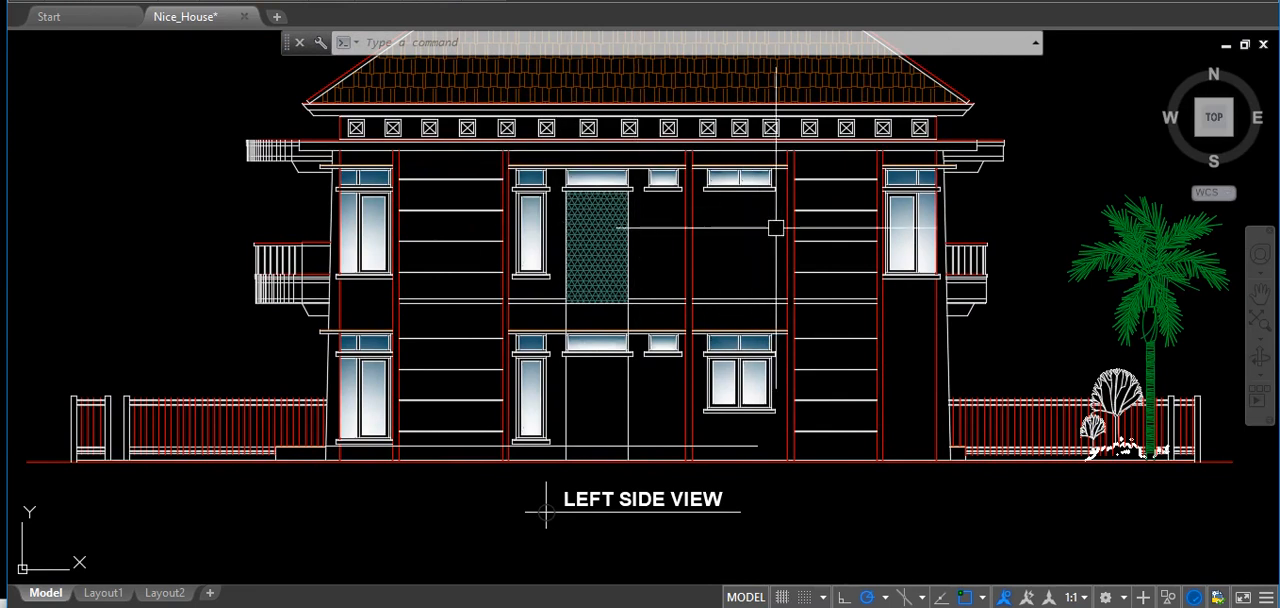
click(483, 160)
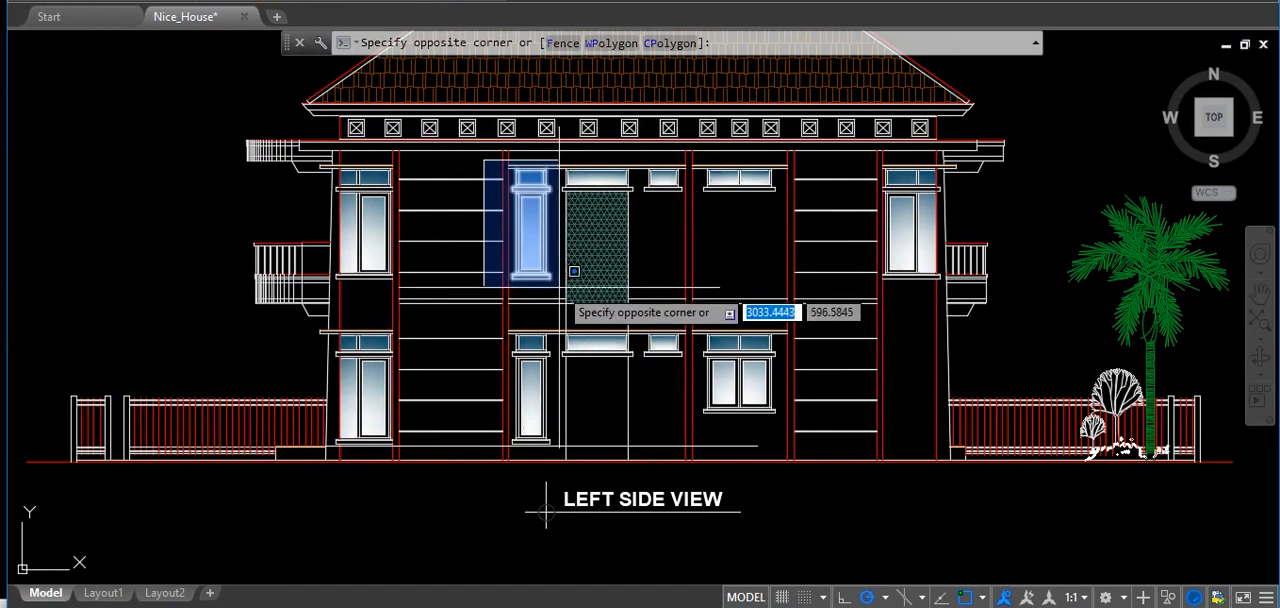
scroll(572, 270, up, 3)
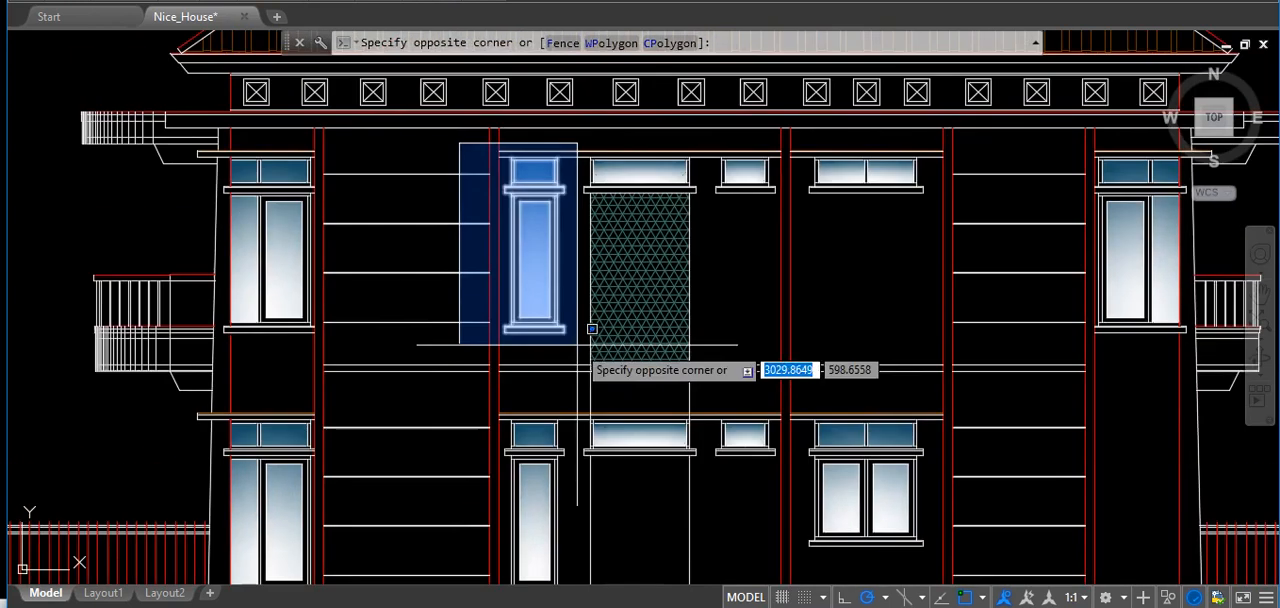
click(593, 328)
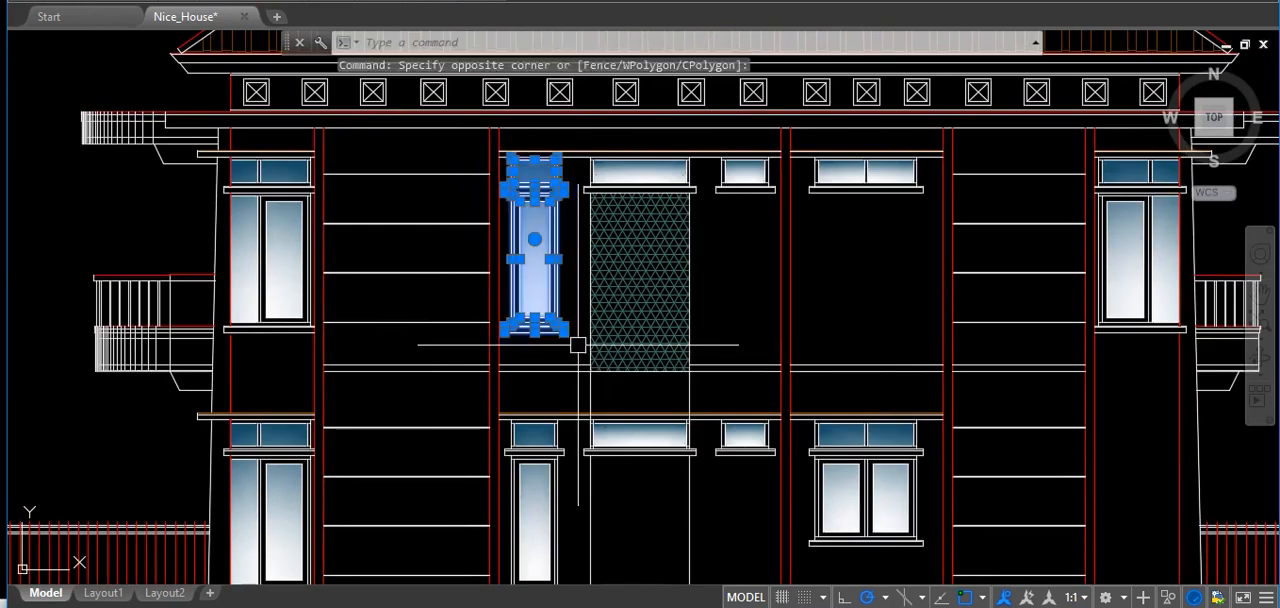
click(570, 131)
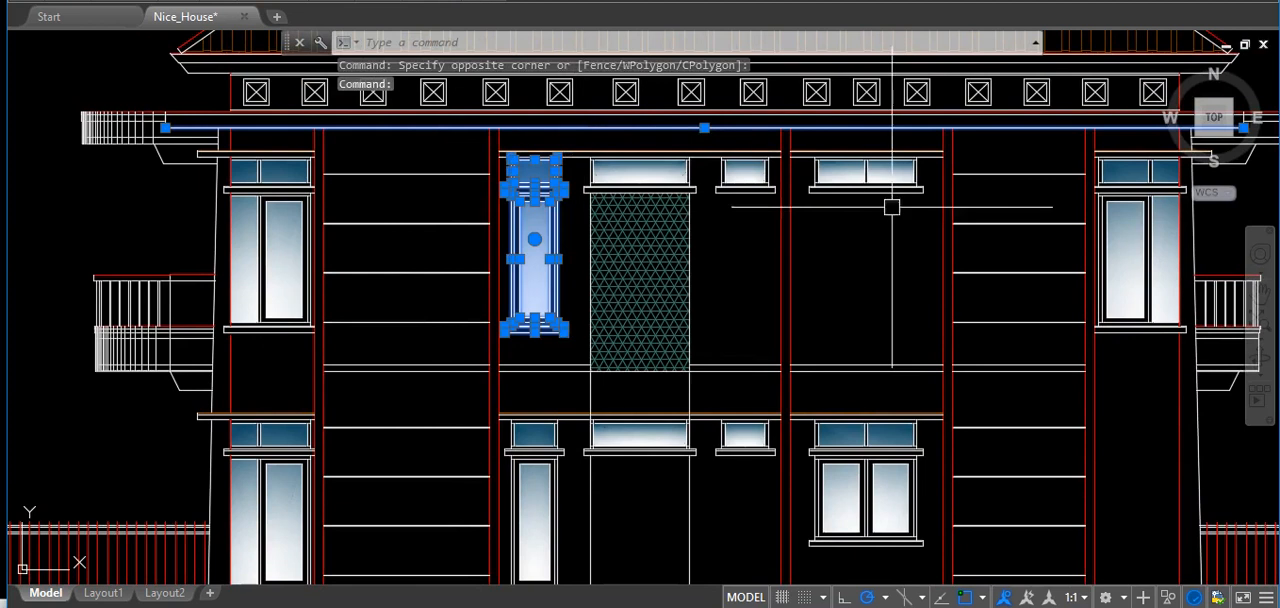
shift+click(593, 125)
Add the upper-floor window nearest the palm tree and the ground-floor double window to the selection with window selections.
middle_drag(812, 229, 499, 241)
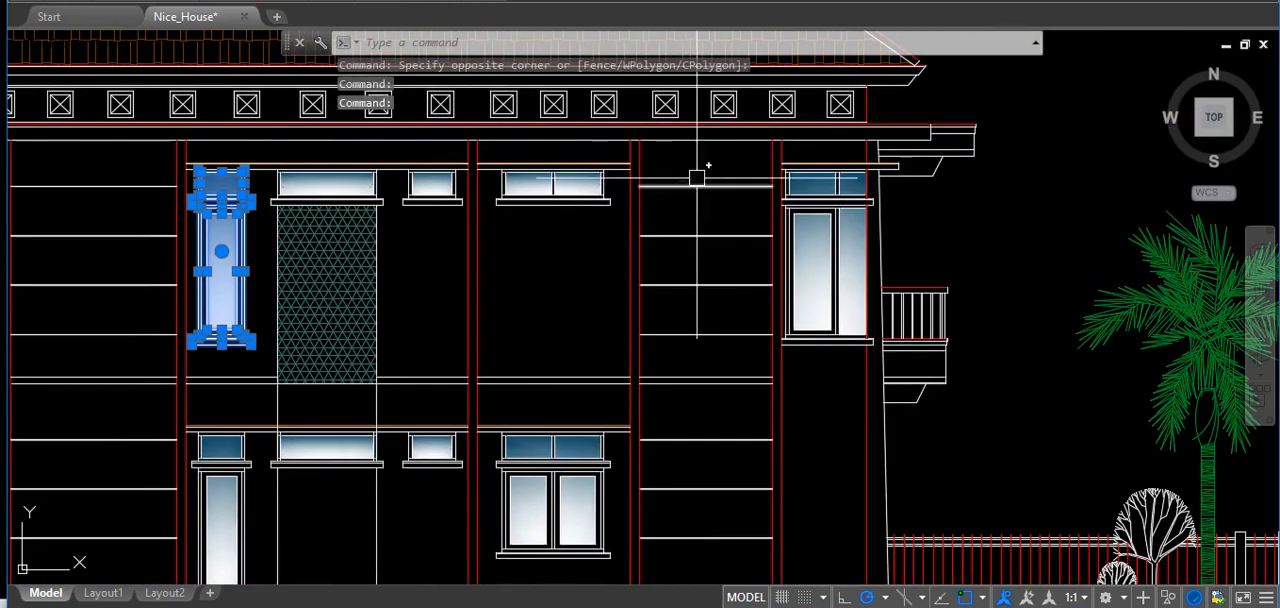
click(746, 151)
click(899, 345)
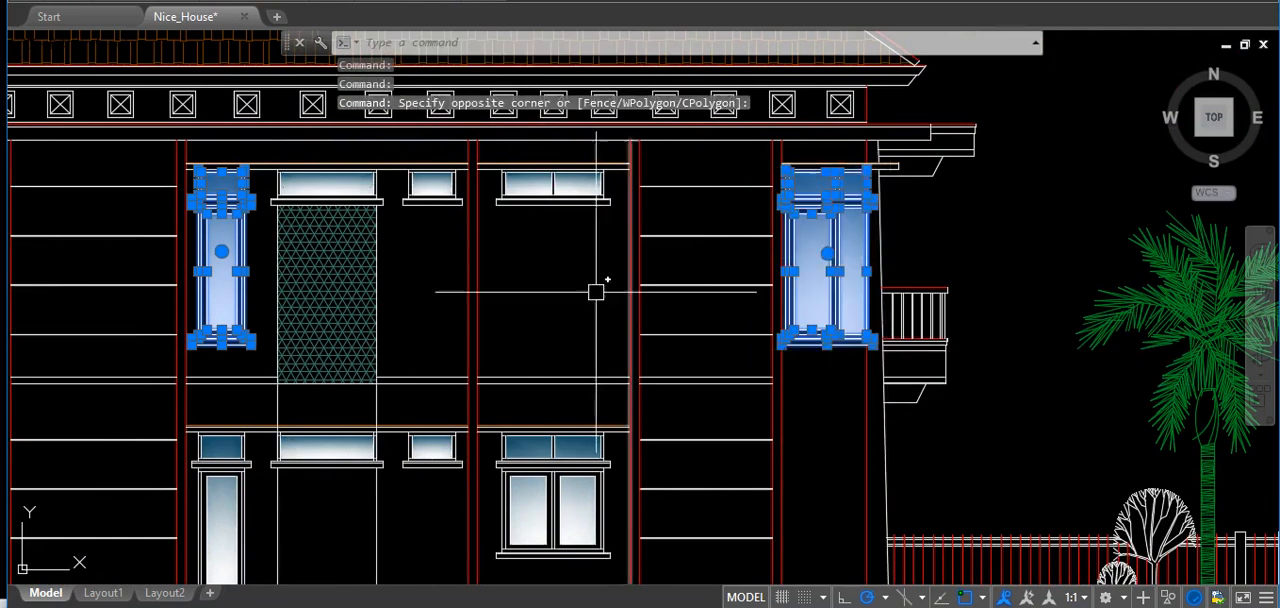
middle_drag(597, 288, 660, 208)
click(555, 219)
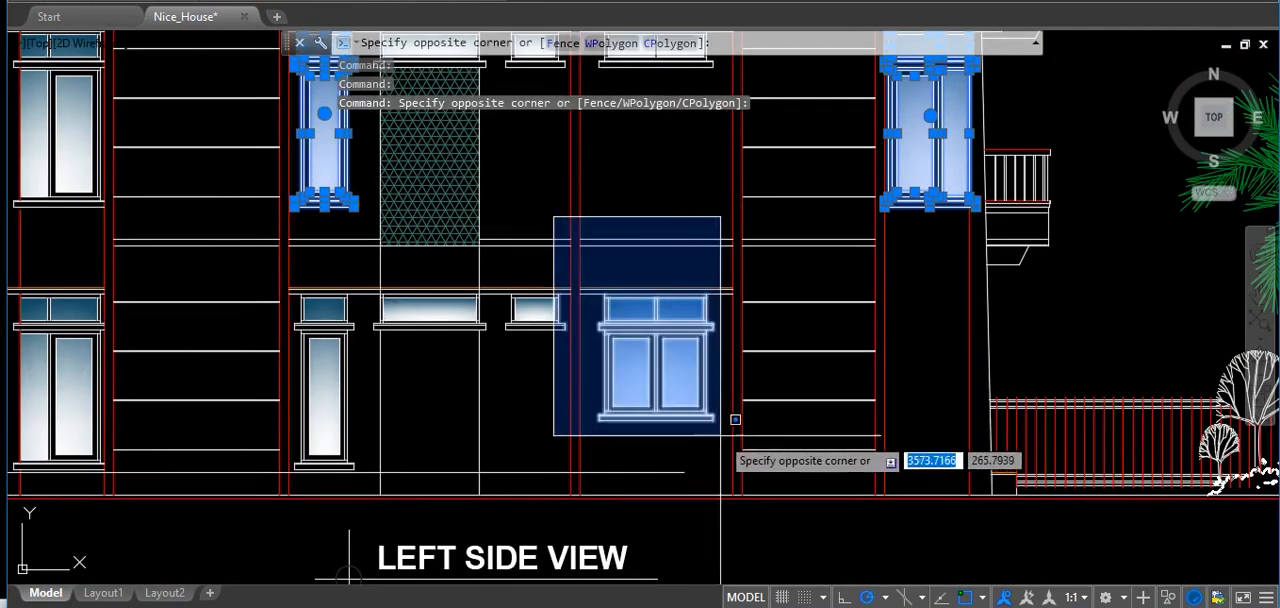
click(722, 434)
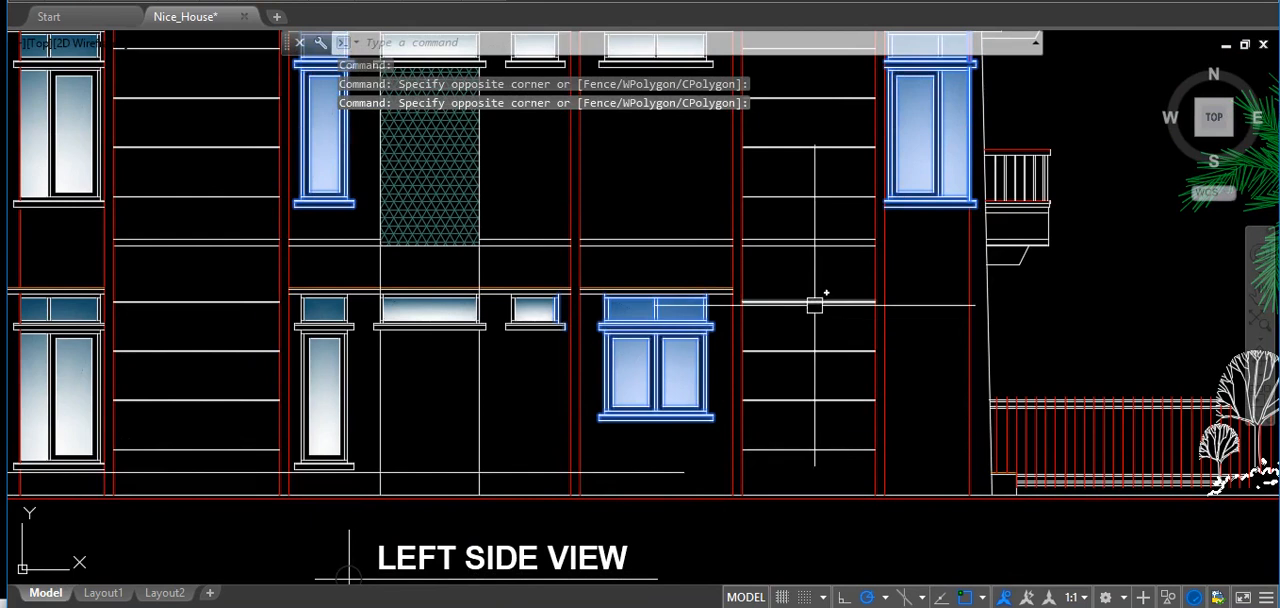
Move the selected windows out of the house into the empty area between the left side view and the honeycomb.
text(m)
key(Return)
click(658, 213)
scroll(641, 302, down, 6)
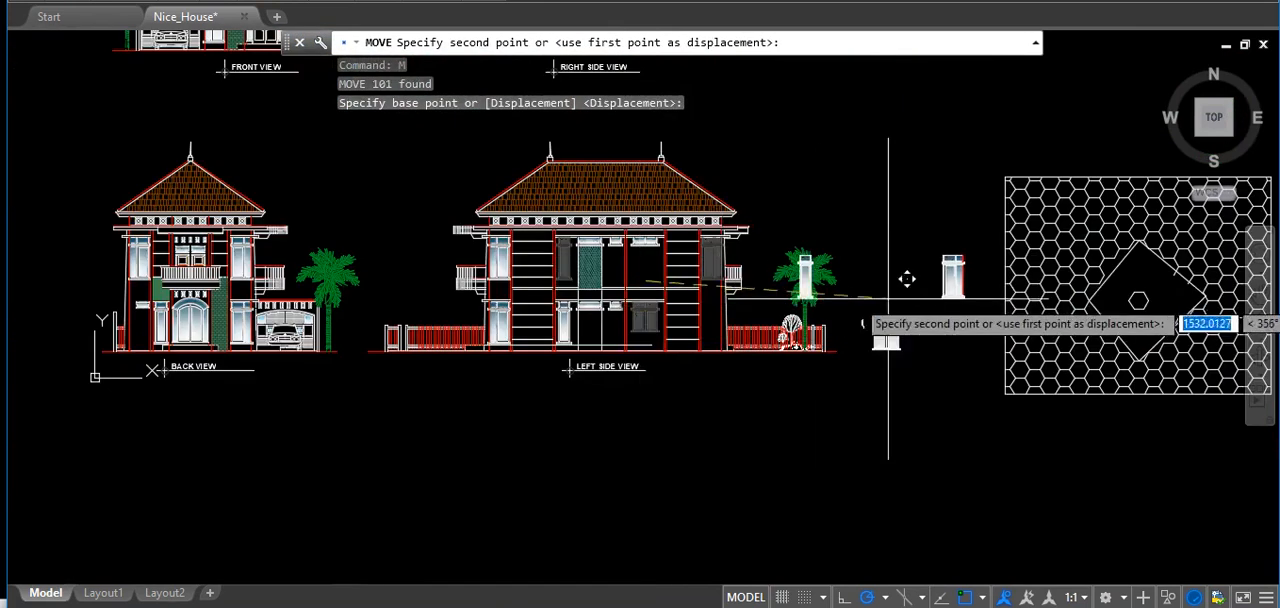
click(891, 247)
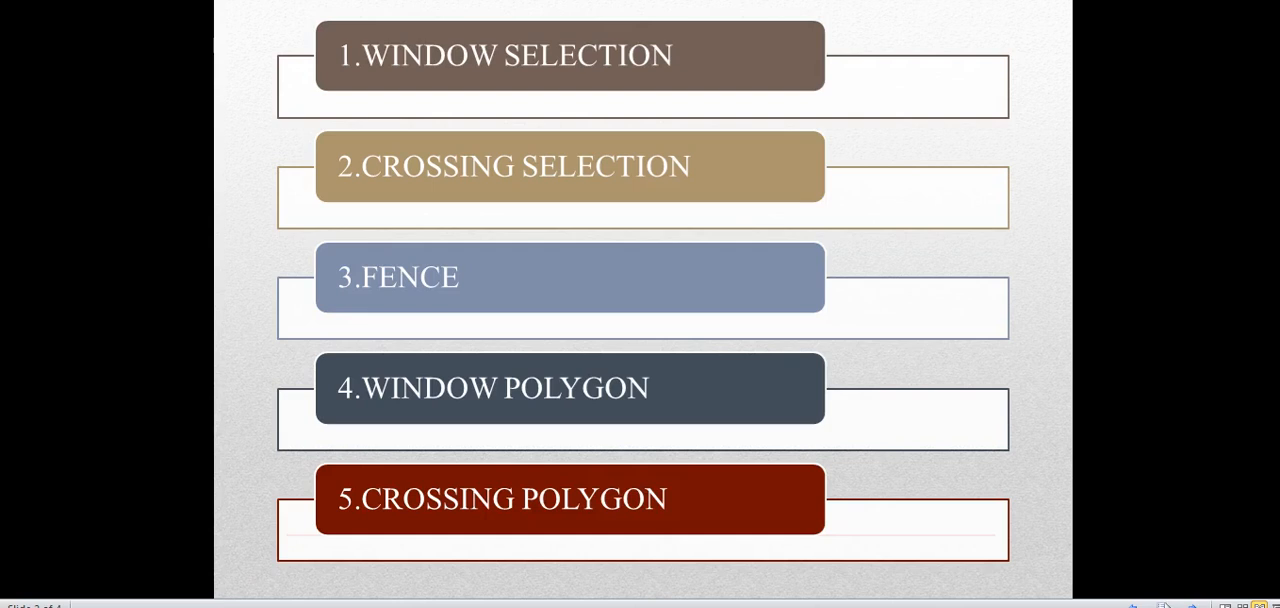
key(Right)
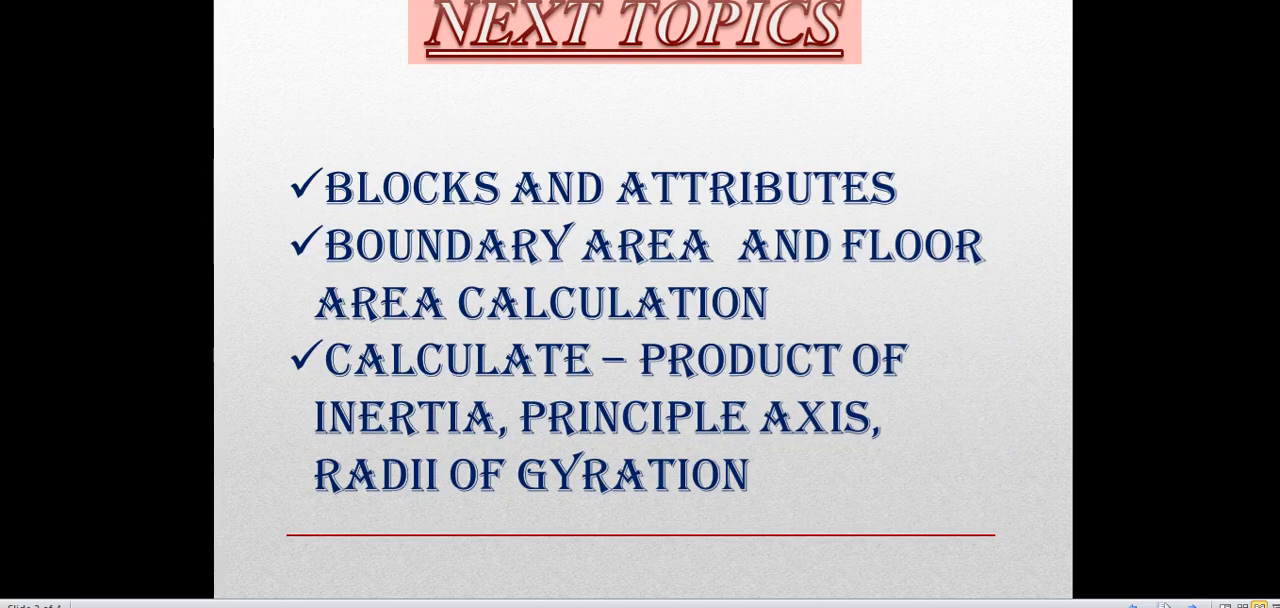